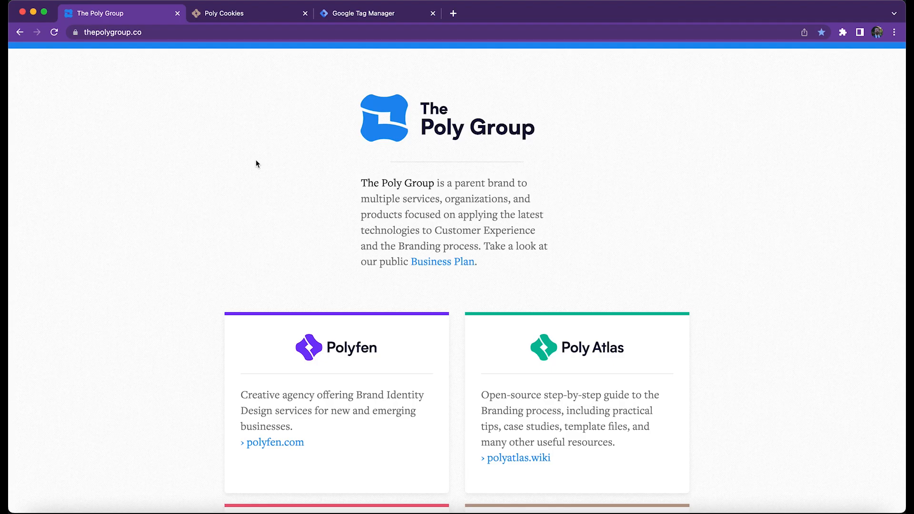
Inspect the cookies stored by thepolygroup.co in the developer tools, and check the site's tags in Google Tag Manager.
{"action": "right_click", "coordinate": [257, 163]}
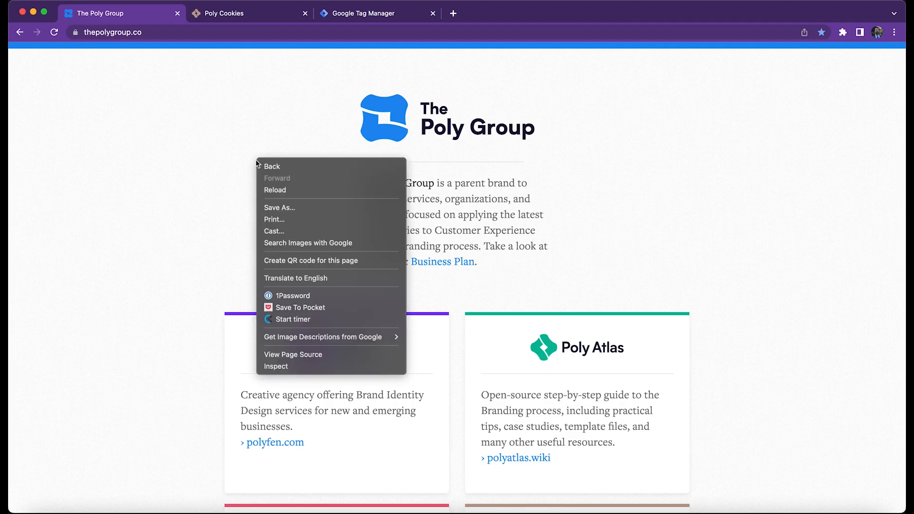
{"action": "left_click", "coordinate": [314, 366]}
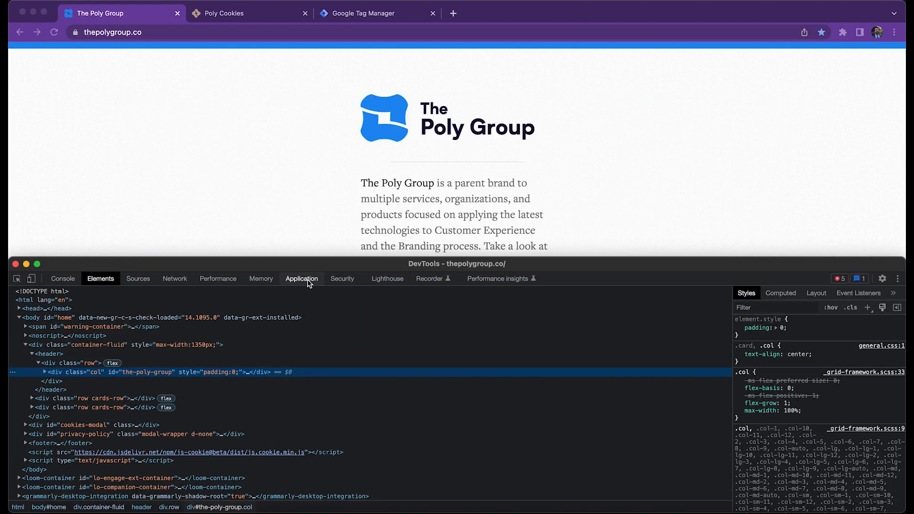
{"action": "left_click", "coordinate": [309, 283]}
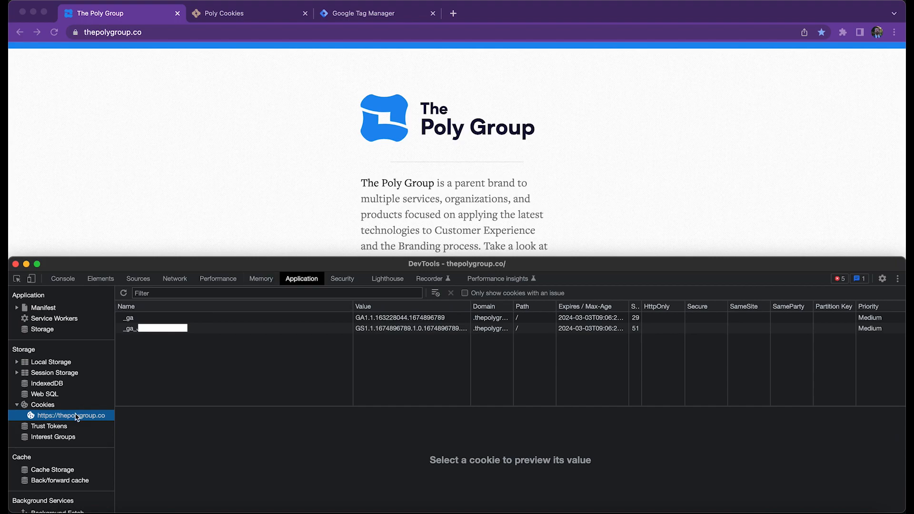
{"action": "left_click", "coordinate": [160, 332]}
{"action": "left_click", "coordinate": [160, 319]}
{"action": "left_click", "coordinate": [161, 334]}
{"action": "left_click", "coordinate": [360, 13]}
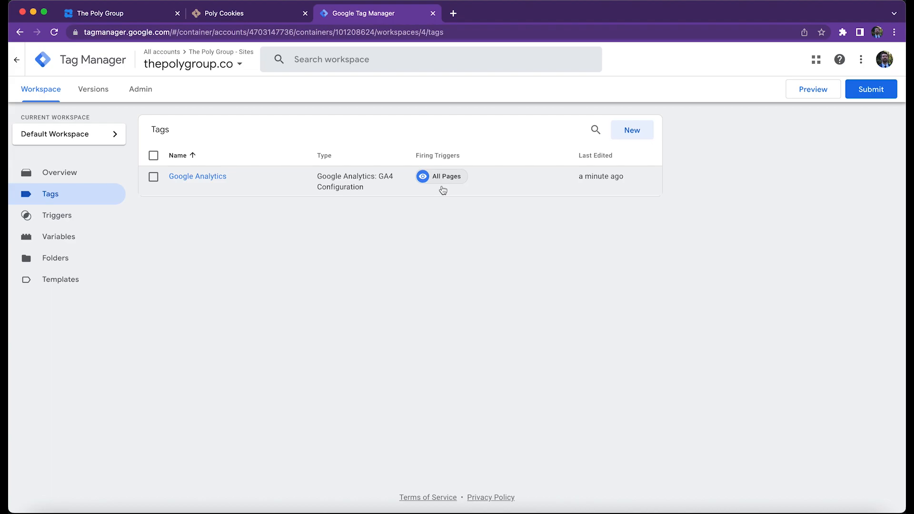
Download the Poly Cookies source files ZIP from the first step of the installation guide on polycookies.com.
{"action": "key", "text": "ctrl+shift+Tab"}
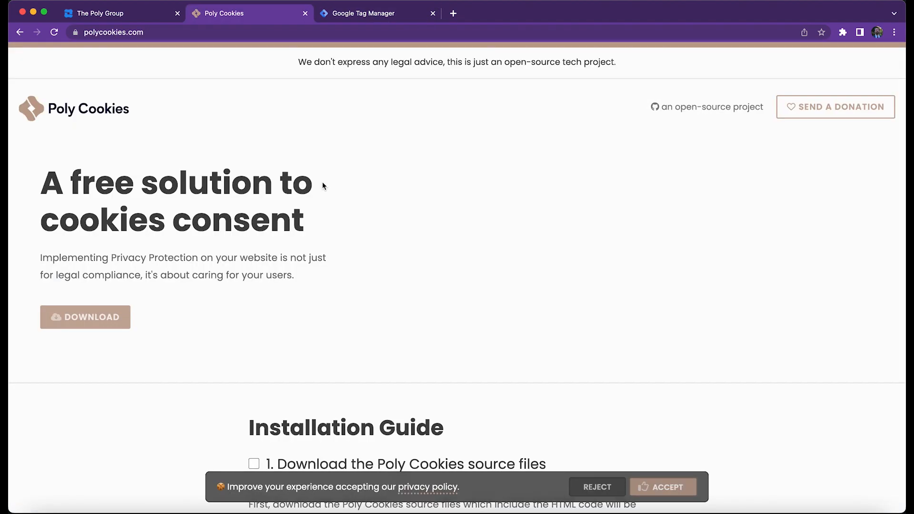
{"action": "scroll", "coordinate": [275, 306], "scroll_direction": "down", "scroll_amount": 4}
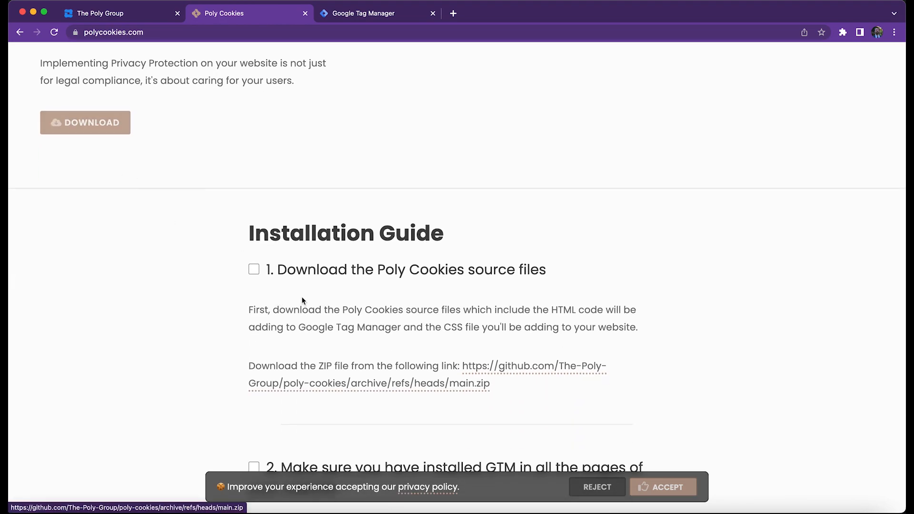
{"action": "scroll", "coordinate": [533, 369], "scroll_direction": "down", "scroll_amount": 1}
{"action": "left_click", "coordinate": [523, 361]}
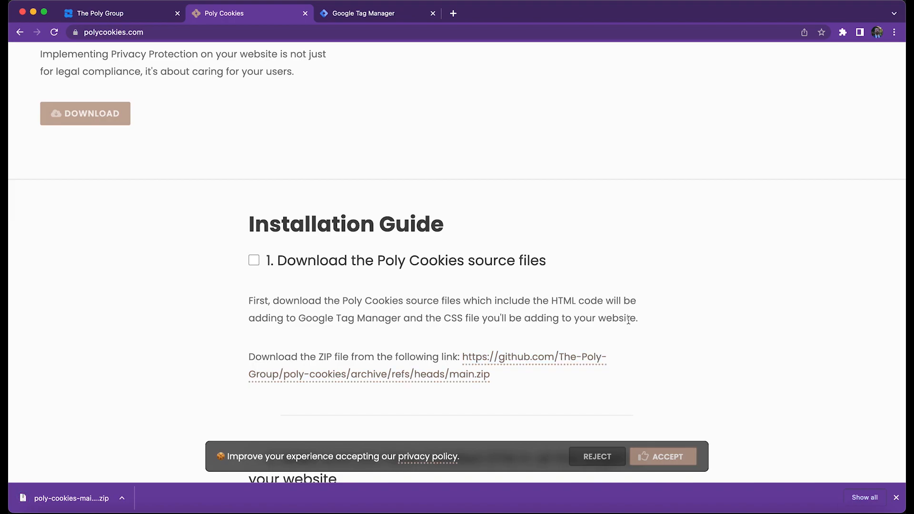
Download the Google Consent Template ZIP linked in step 3 of the installation guide.
{"action": "scroll", "coordinate": [626, 324], "scroll_direction": "down", "scroll_amount": 5}
{"action": "scroll", "coordinate": [628, 328], "scroll_direction": "down", "scroll_amount": 7}
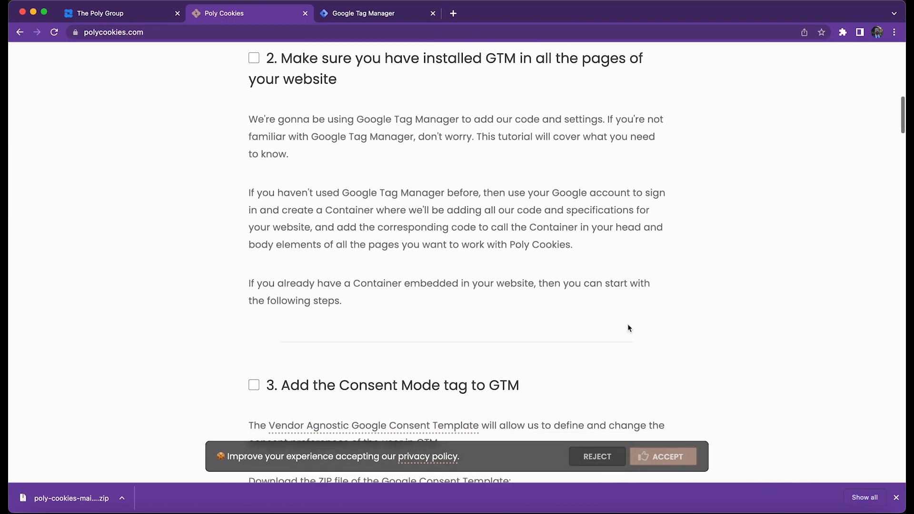
{"action": "scroll", "coordinate": [627, 326], "scroll_direction": "down", "scroll_amount": 2}
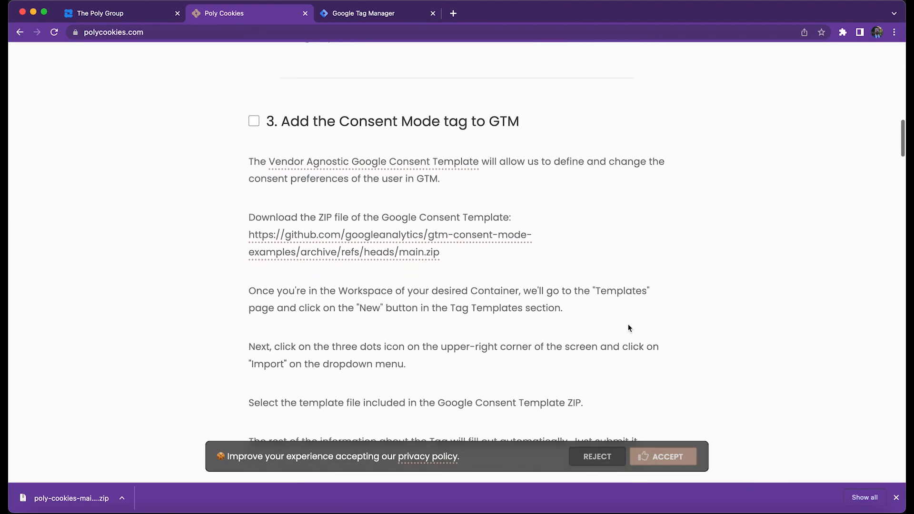
{"action": "left_click", "coordinate": [396, 236]}
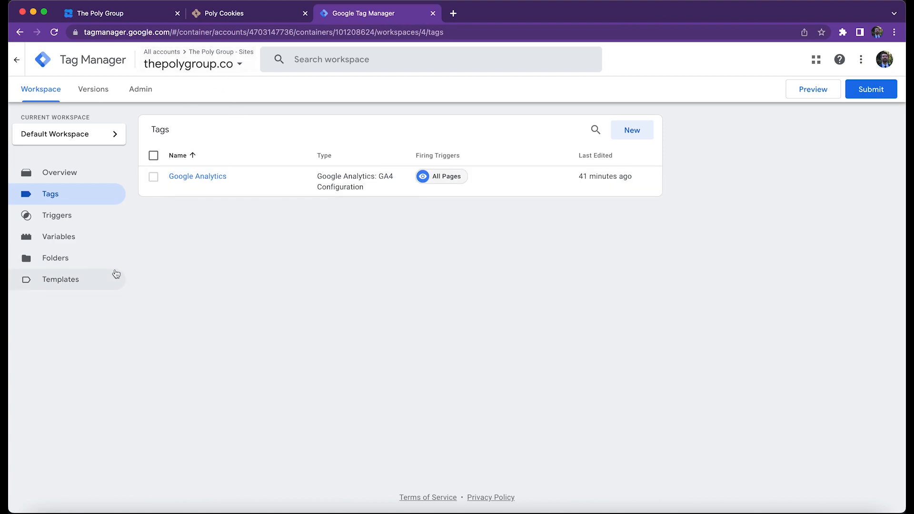
In Google Tag Manager, create a tag template by importing the Consent Mode .tpl file from the vendor-agnostic-google-template folder, and save it.
{"action": "left_click", "coordinate": [90, 282]}
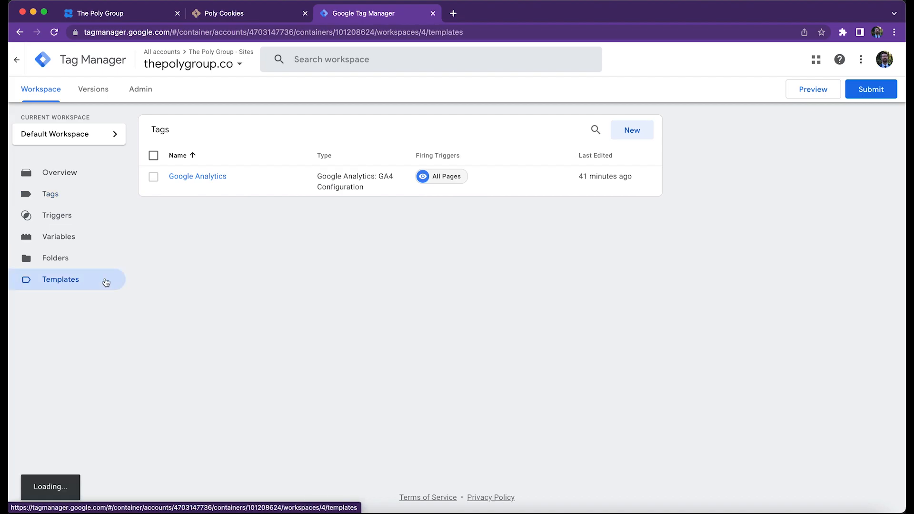
{"action": "left_click", "coordinate": [643, 136]}
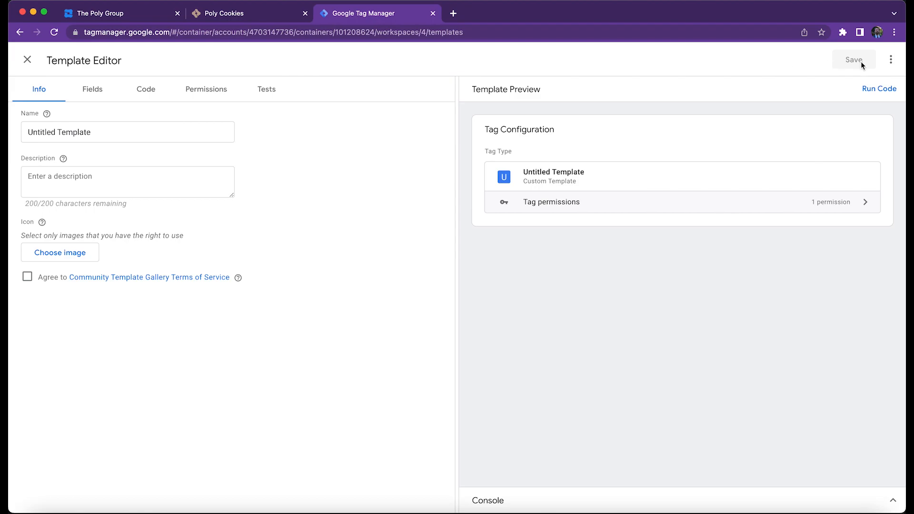
{"action": "left_click", "coordinate": [890, 62]}
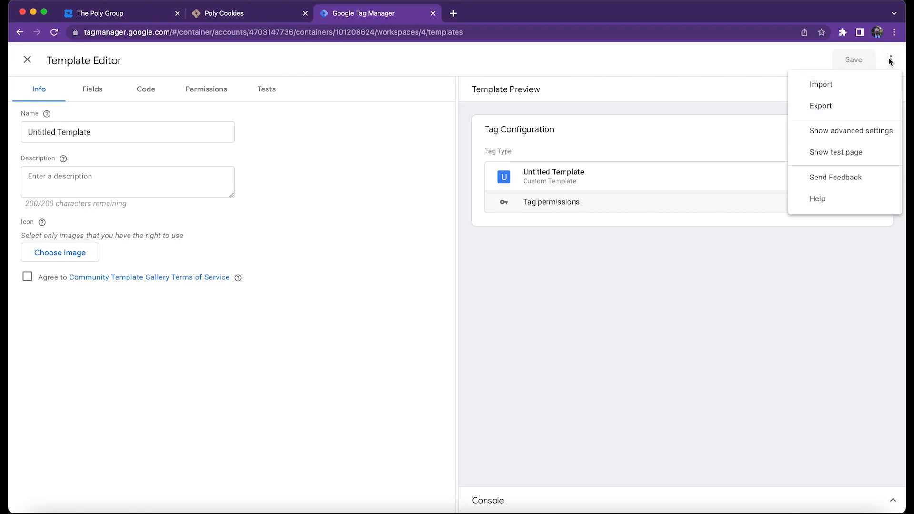
{"action": "left_click", "coordinate": [881, 86]}
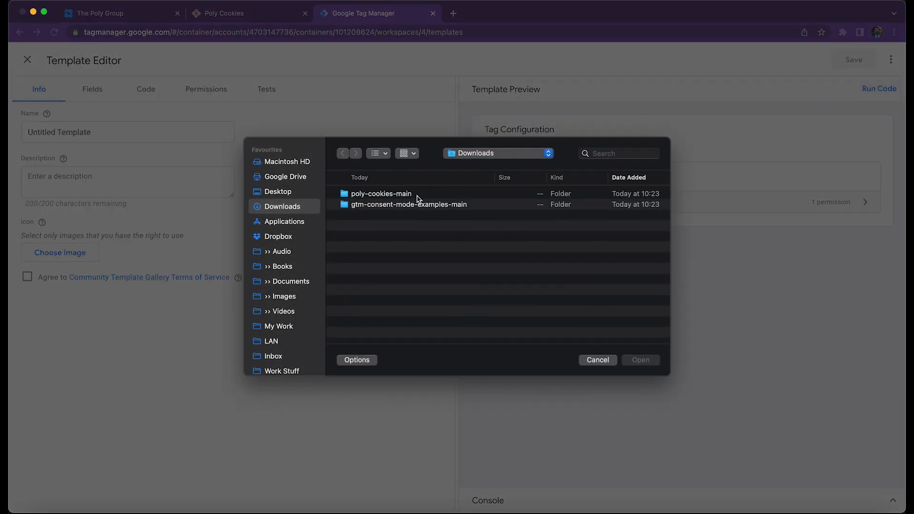
{"action": "double_click", "coordinate": [409, 205]}
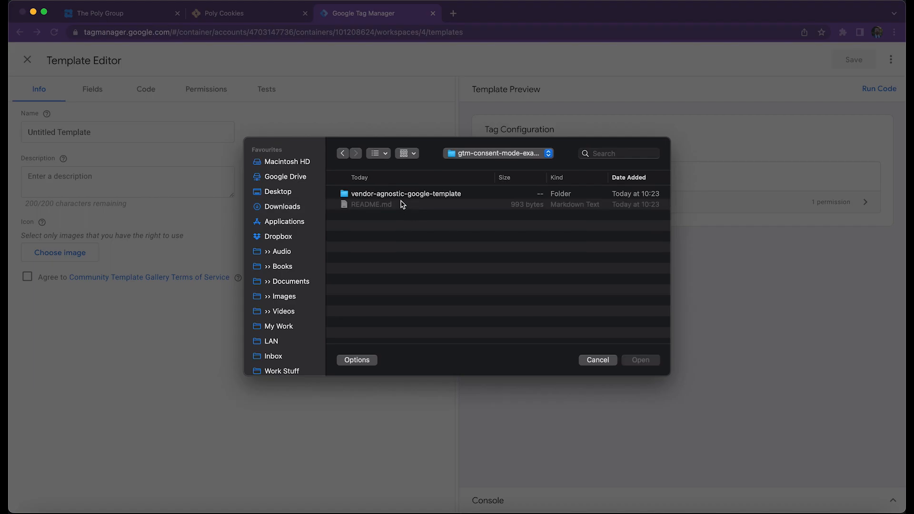
{"action": "double_click", "coordinate": [406, 198]}
{"action": "left_click", "coordinate": [422, 216]}
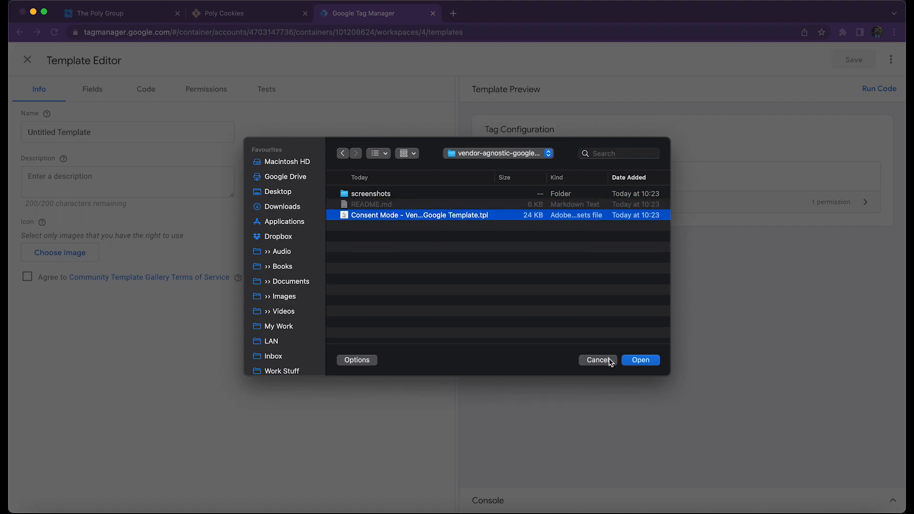
{"action": "left_click", "coordinate": [641, 360]}
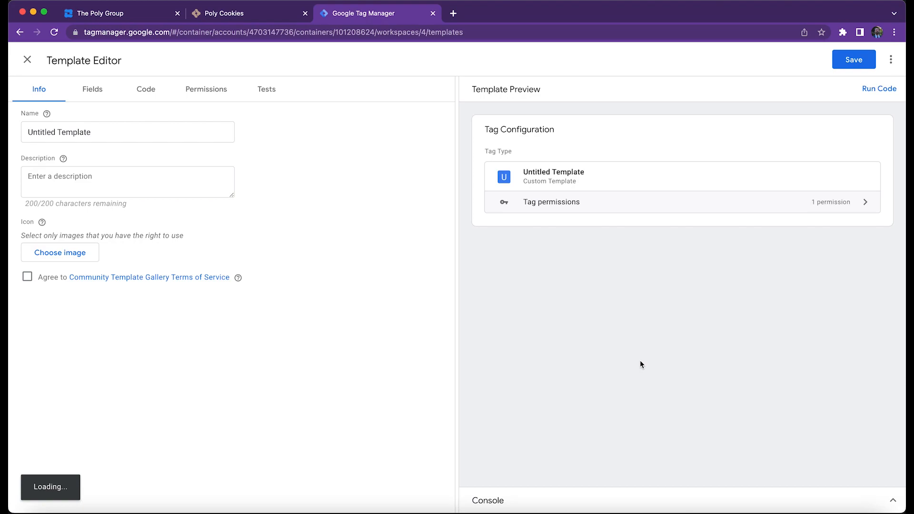
{"action": "left_click", "coordinate": [846, 66]}
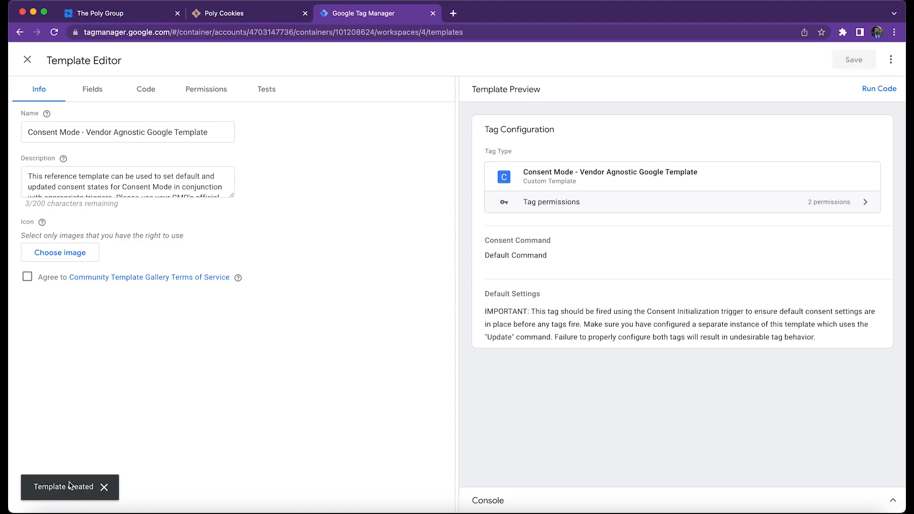
{"action": "left_click", "coordinate": [27, 60]}
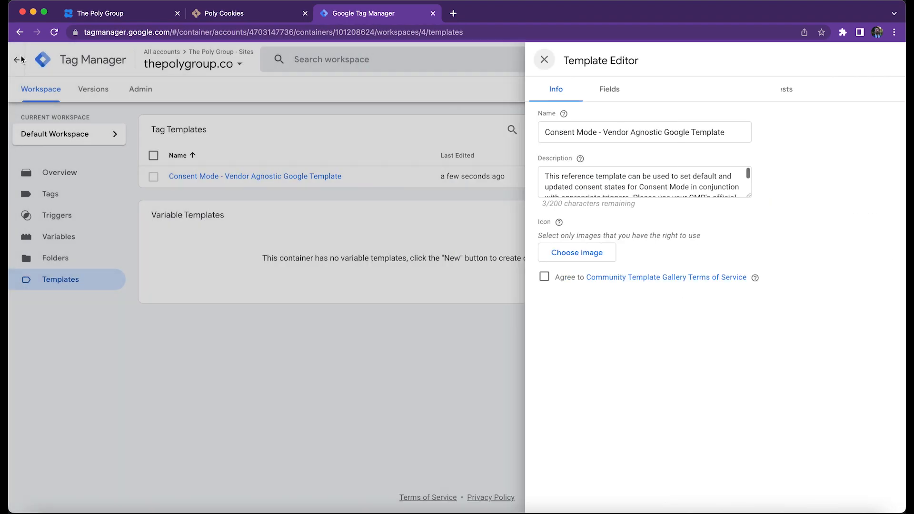
Create a new tag in the workspace and name it Default Consent.
{"action": "left_click", "coordinate": [83, 202]}
{"action": "left_click", "coordinate": [644, 132]}
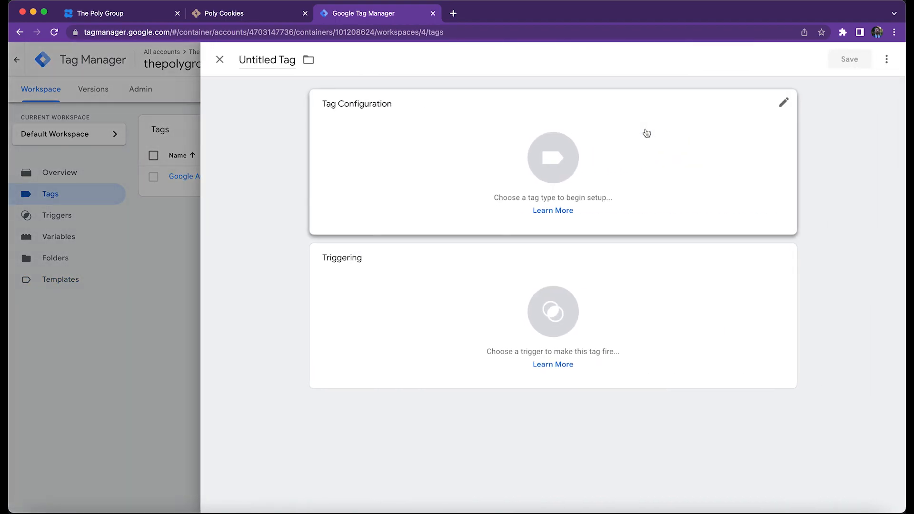
{"action": "left_click", "coordinate": [271, 60]}
{"action": "key", "text": "super+a"}
{"action": "type", "text": "Default Consent"}
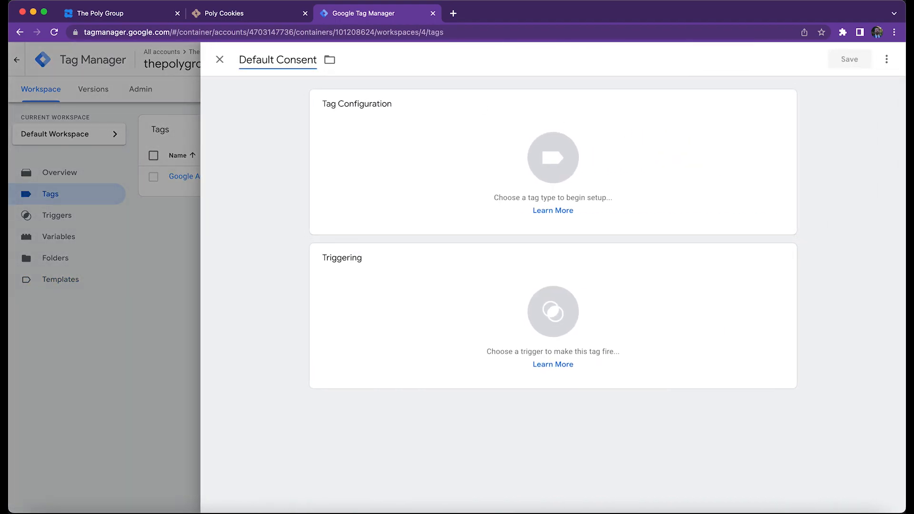
Set the tag type to the custom template Consent Mode - Vendor Agnostic Google Template.
{"action": "left_click", "coordinate": [530, 159]}
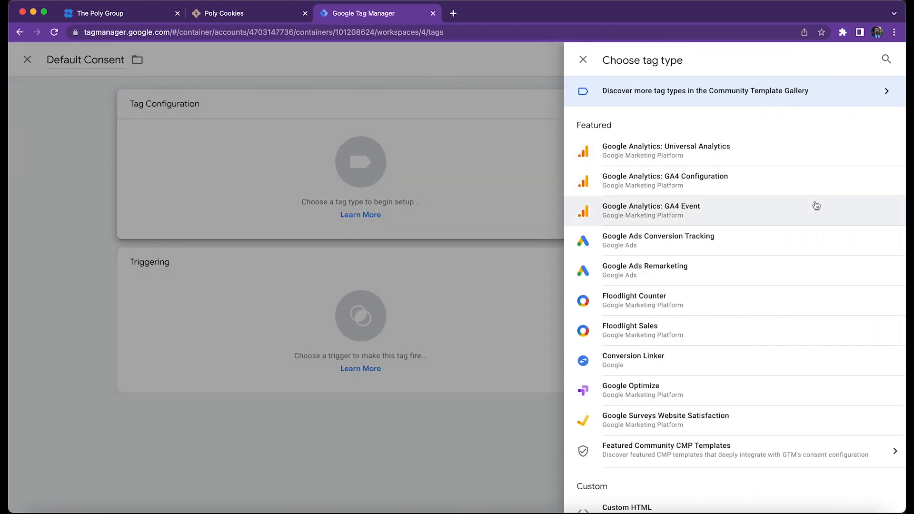
{"action": "scroll", "coordinate": [814, 210], "scroll_direction": "down", "scroll_amount": 6}
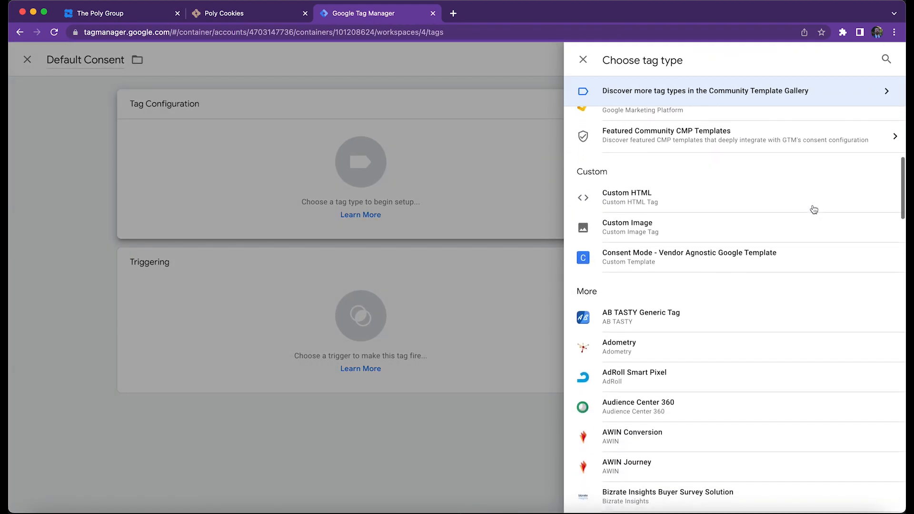
{"action": "left_click", "coordinate": [771, 248]}
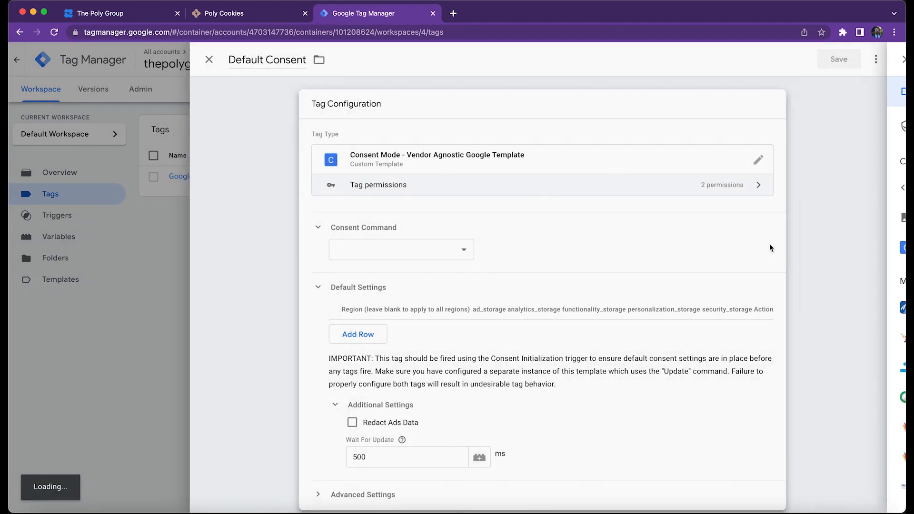
Add a default settings row for all regions with functionality_storage granted and the other storage types denied.
{"action": "left_click", "coordinate": [392, 335]}
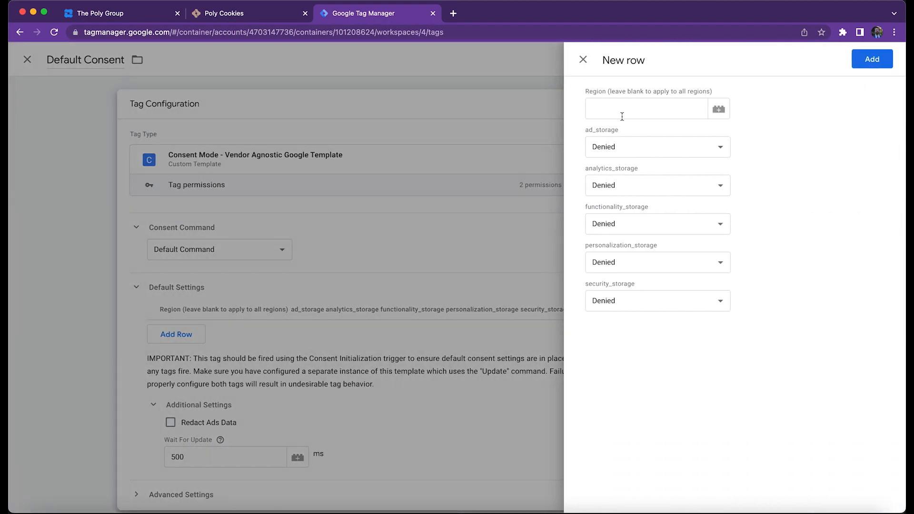
{"action": "left_click", "coordinate": [636, 221]}
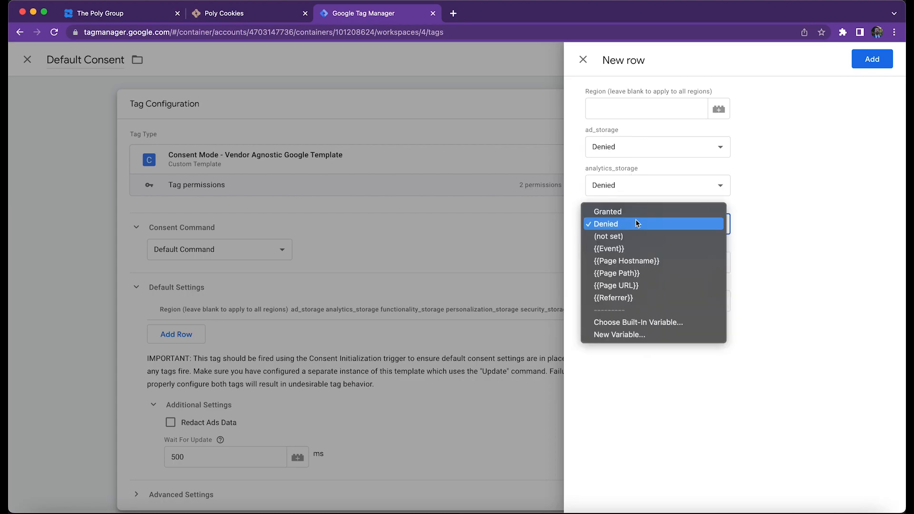
{"action": "left_click", "coordinate": [672, 212]}
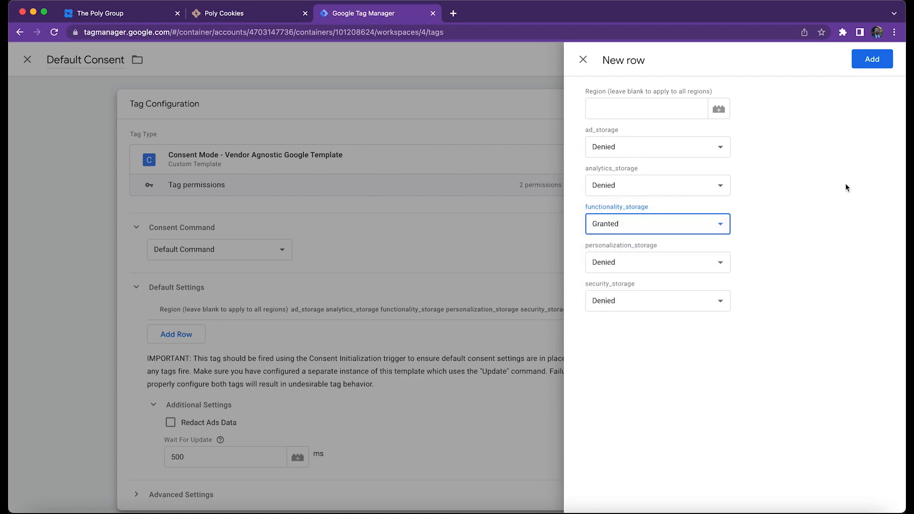
{"action": "left_click", "coordinate": [879, 66]}
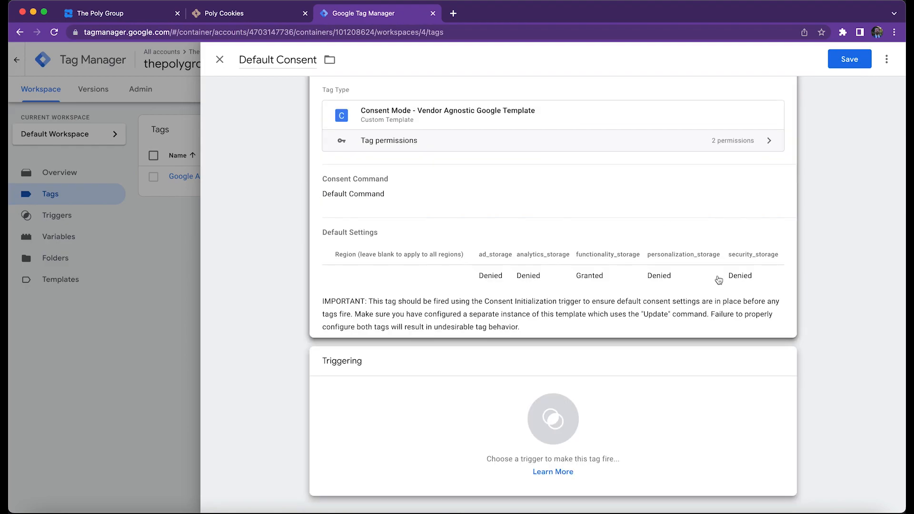
Set Consent Initialization - All Pages as the firing trigger of the Default Consent tag and save the tag.
{"action": "left_click", "coordinate": [569, 429]}
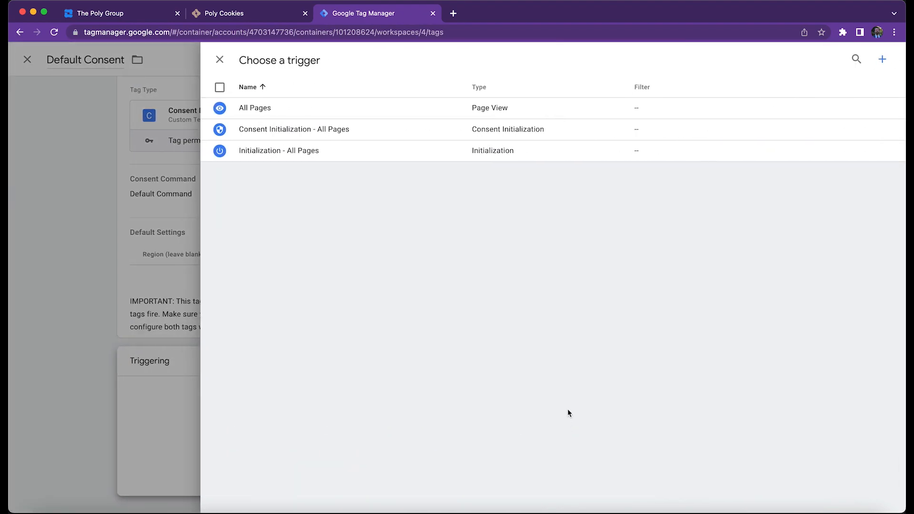
{"action": "left_click", "coordinate": [293, 138]}
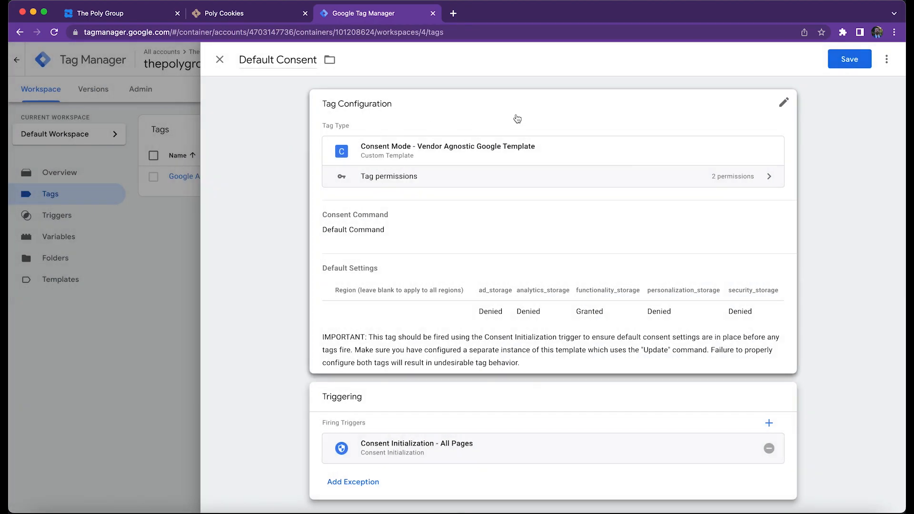
{"action": "left_click", "coordinate": [850, 59]}
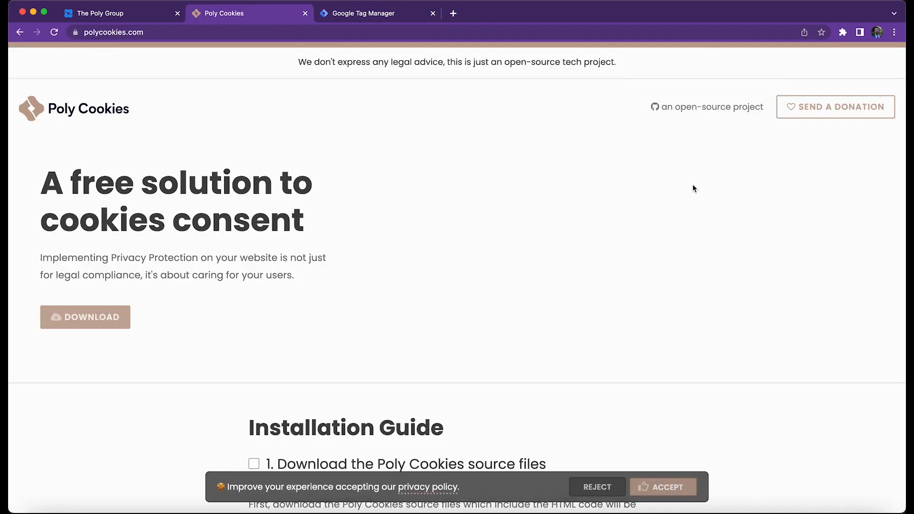
Check off steps 1 to 4 as done in the Poly Cookies installation guide.
{"action": "scroll", "coordinate": [694, 188], "scroll_direction": "down", "scroll_amount": 8}
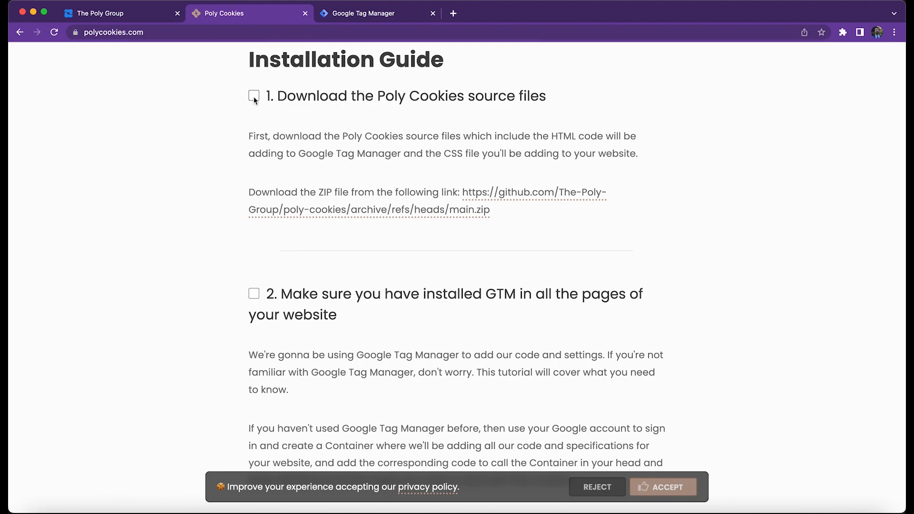
{"action": "left_click", "coordinate": [254, 96]}
{"action": "scroll", "coordinate": [127, 103], "scroll_direction": "down", "scroll_amount": 3}
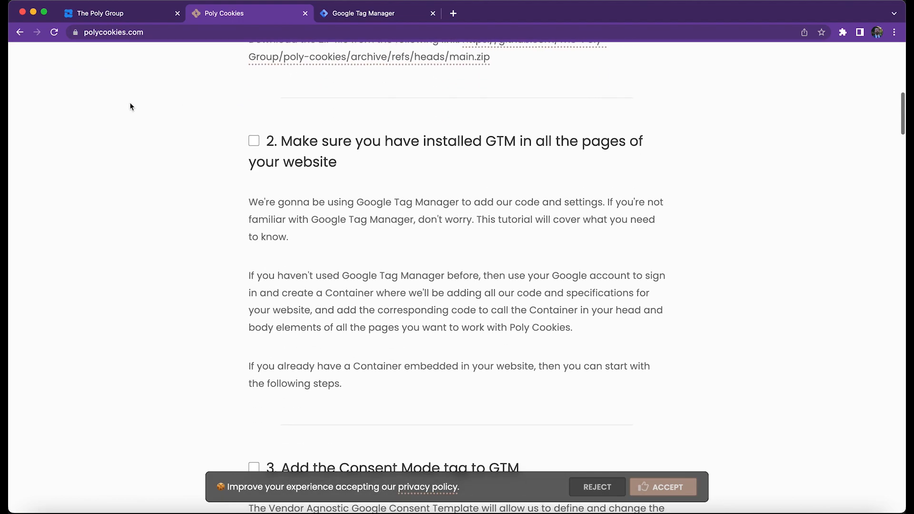
{"action": "left_click", "coordinate": [255, 142]}
{"action": "scroll", "coordinate": [188, 135], "scroll_direction": "down", "scroll_amount": 6}
{"action": "scroll", "coordinate": [176, 133], "scroll_direction": "down", "scroll_amount": 2}
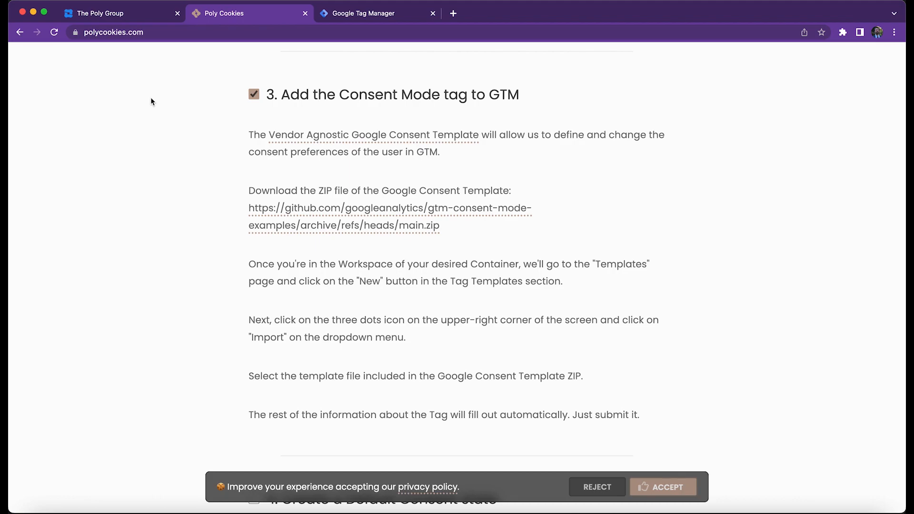
{"action": "scroll", "coordinate": [150, 98], "scroll_direction": "down", "scroll_amount": 8}
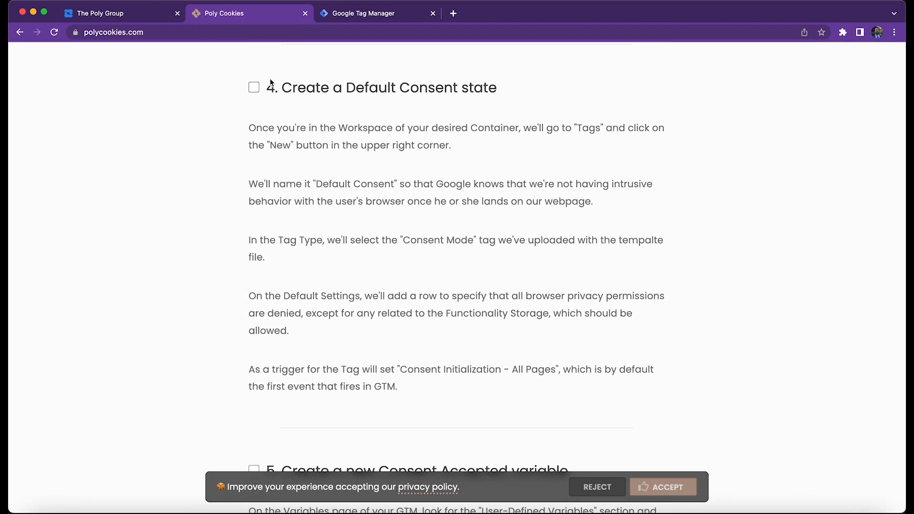
{"action": "left_click", "coordinate": [254, 88]}
{"action": "scroll", "coordinate": [200, 97], "scroll_direction": "down", "scroll_amount": 7}
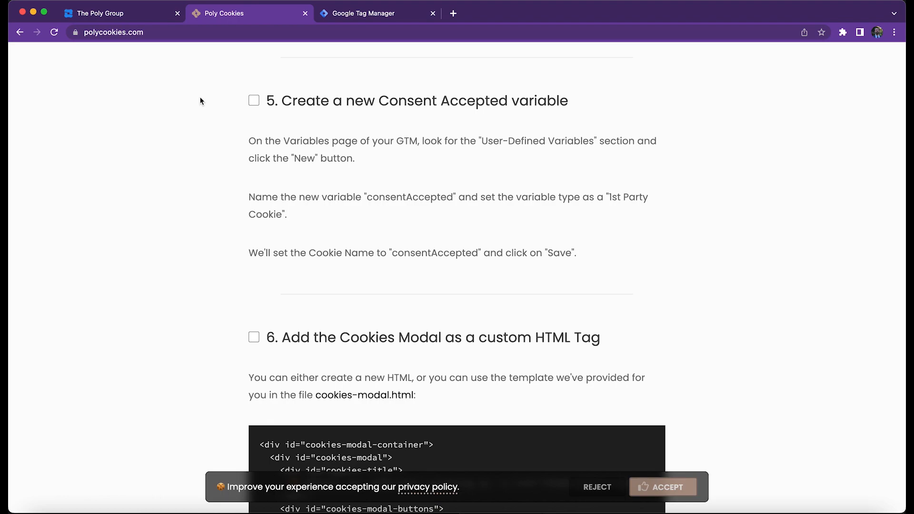
Switch to Google Tag Manager and create a new user-defined variable named consentAccepted.
{"action": "key", "text": "ctrl+Tab"}
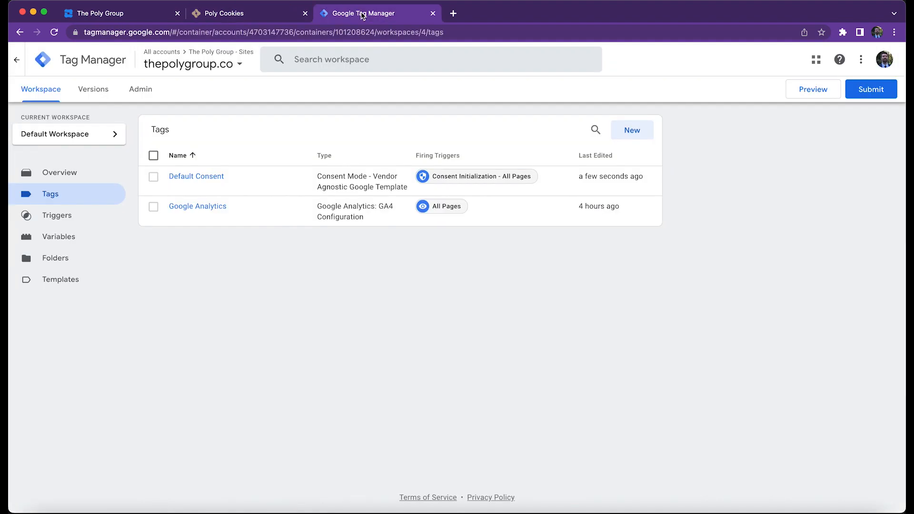
{"action": "left_click", "coordinate": [70, 236]}
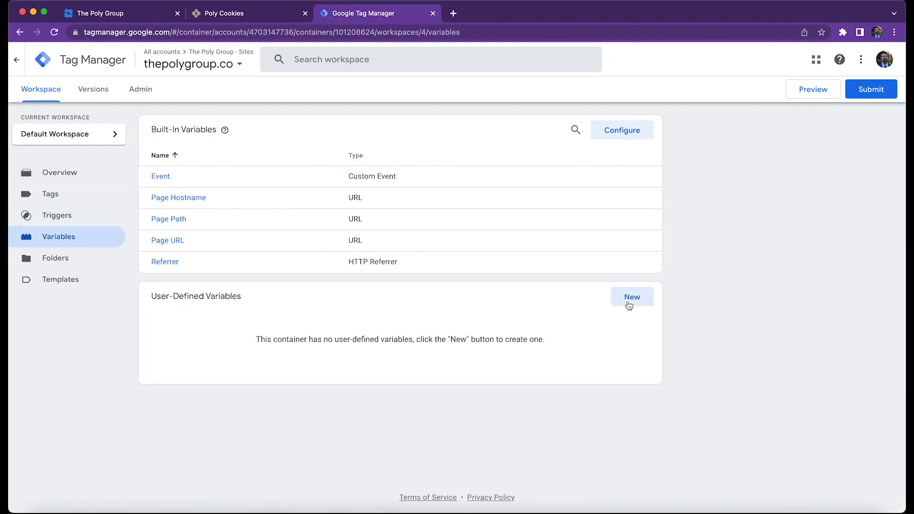
{"action": "left_click", "coordinate": [630, 302]}
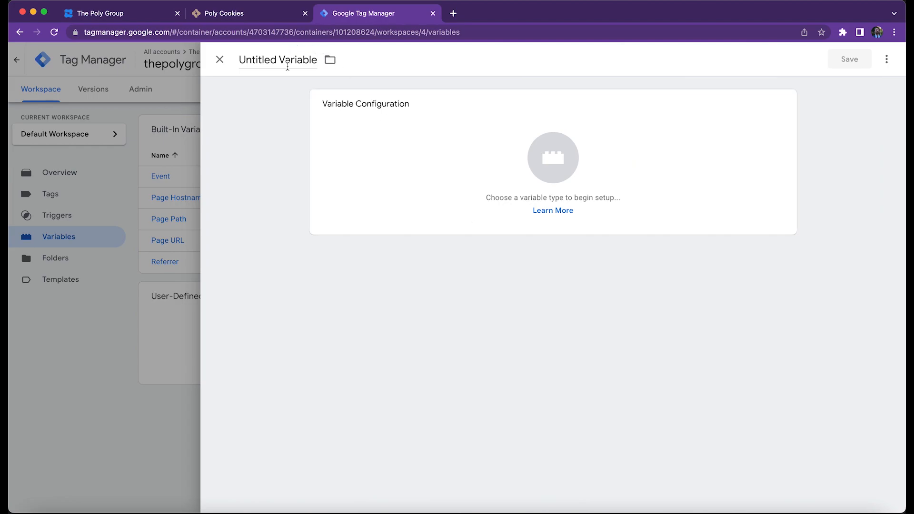
{"action": "triple_click", "coordinate": [289, 62]}
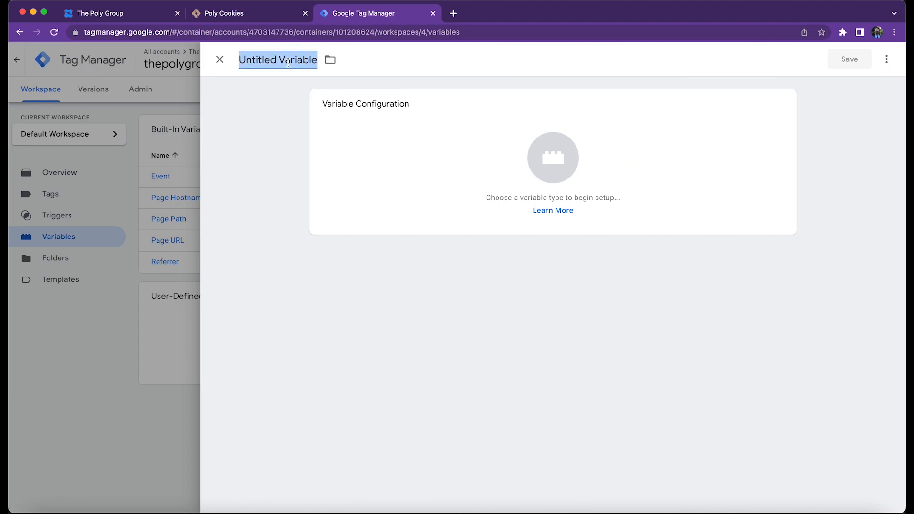
{"action": "type", "text": "consentAccepted"}
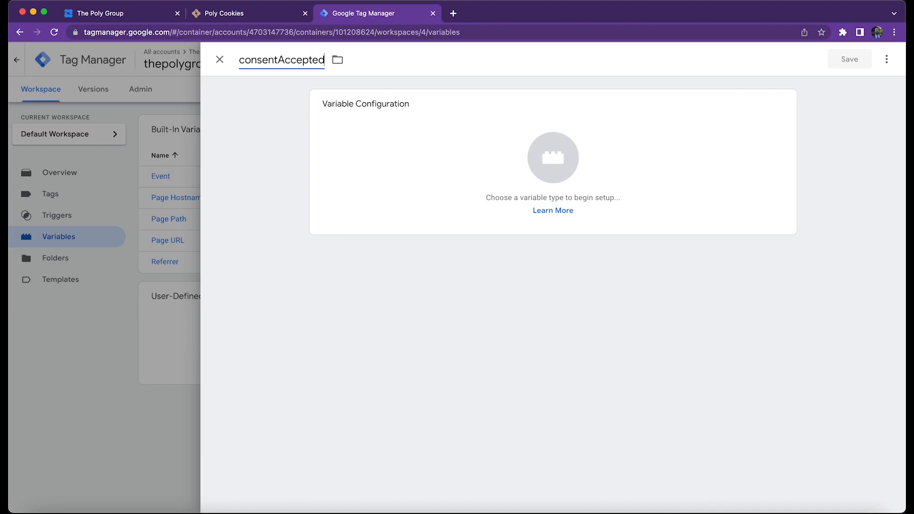
Set the variable type to 1st Party Cookie with the cookie name consentAccepted and save the variable.
{"action": "left_click", "coordinate": [490, 172]}
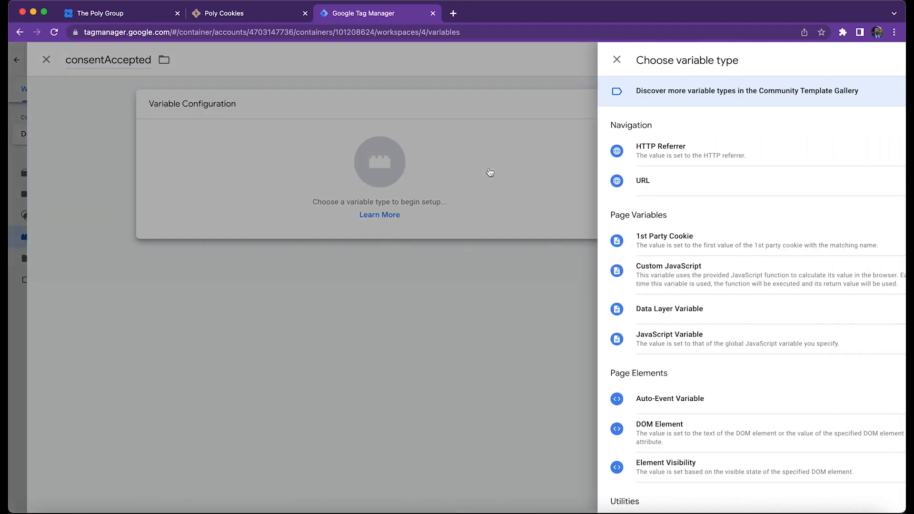
{"action": "left_click", "coordinate": [680, 244]}
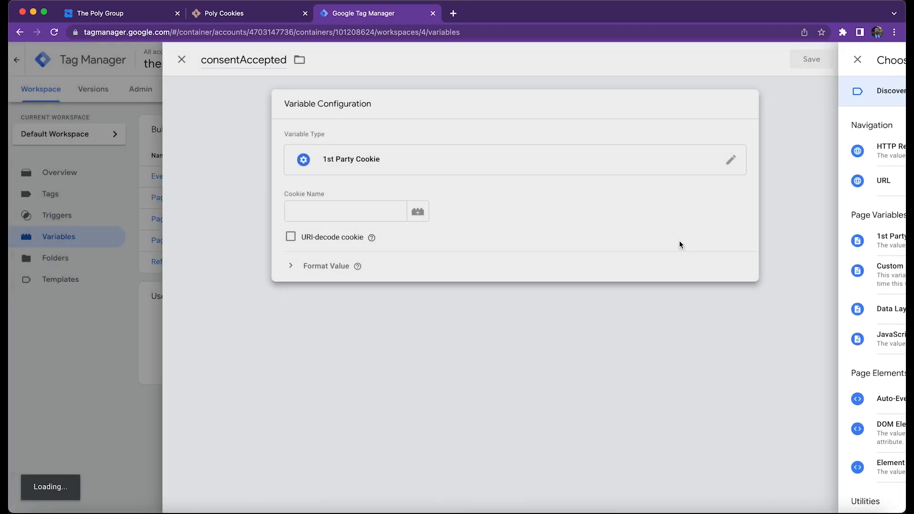
{"action": "left_click", "coordinate": [413, 218]}
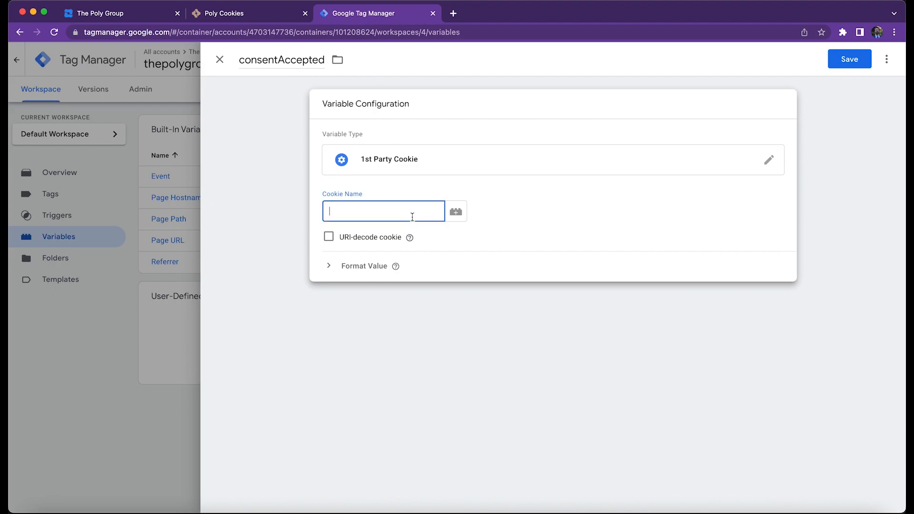
{"action": "type", "text": "consentAccepted"}
{"action": "left_click", "coordinate": [850, 54]}
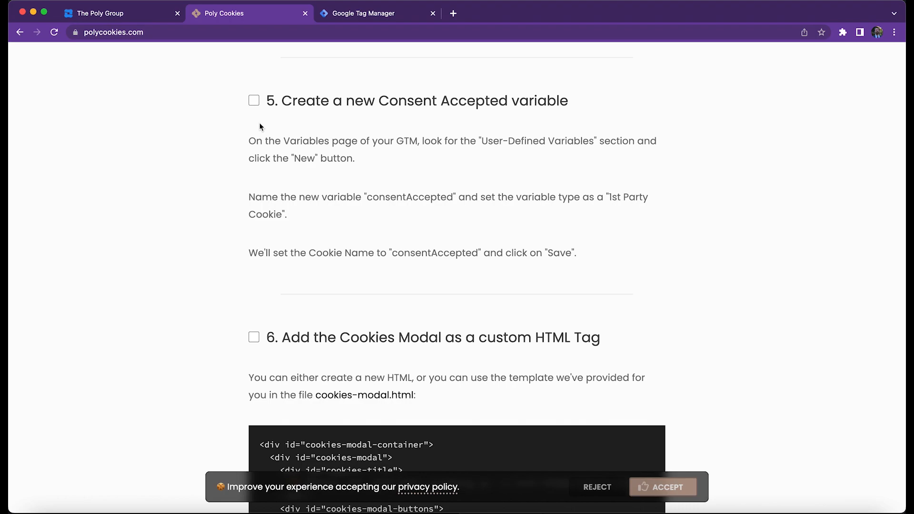
Check off step 5, the Consent Accepted variable, in the installation guide.
{"action": "left_click", "coordinate": [254, 100]}
{"action": "scroll", "coordinate": [184, 135], "scroll_direction": "down", "scroll_amount": 4}
{"action": "scroll", "coordinate": [184, 137], "scroll_direction": "down", "scroll_amount": 2}
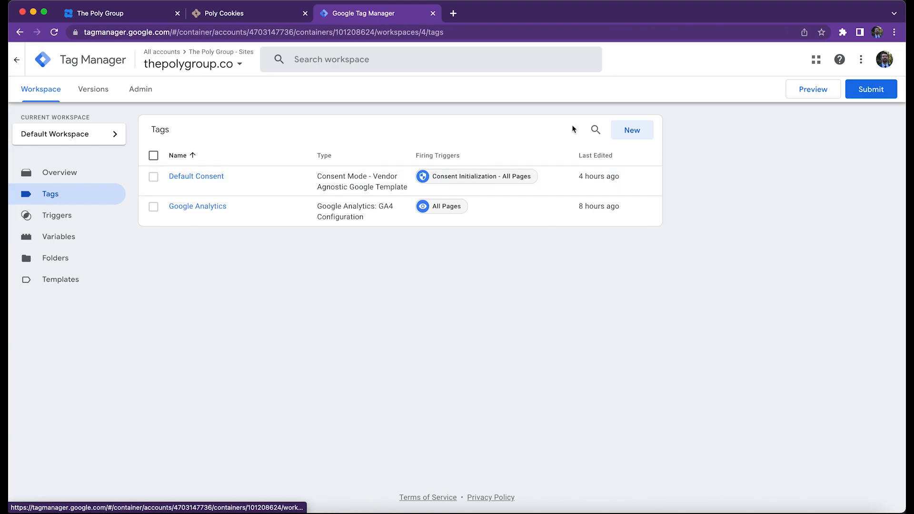
Create a new tag named Cookies Modal in the workspace with the tag type Custom HTML.
{"action": "left_click", "coordinate": [642, 130]}
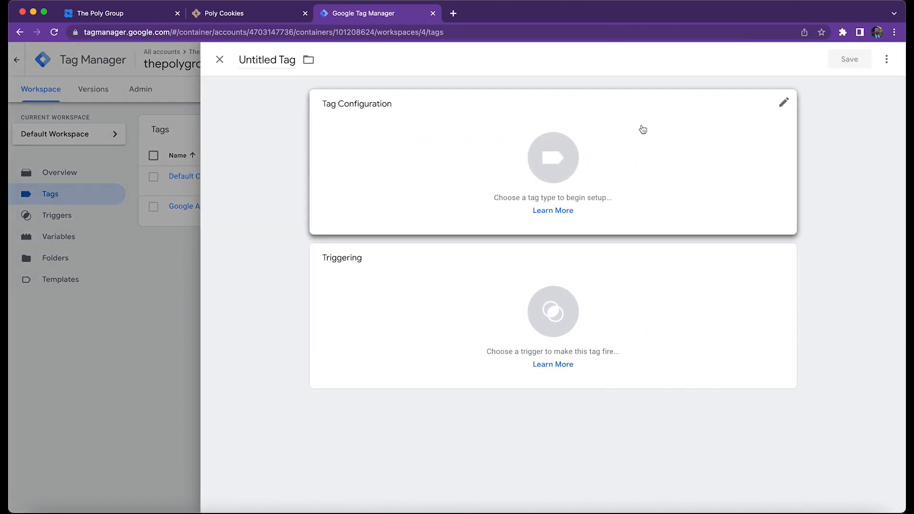
{"action": "left_click", "coordinate": [267, 58]}
{"action": "type", "text": "C"}
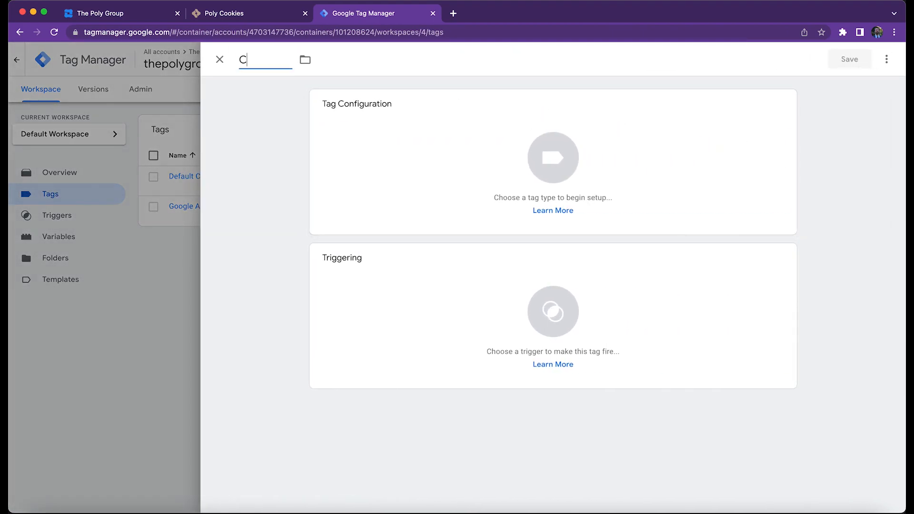
{"action": "type", "text": "ookies Modal"}
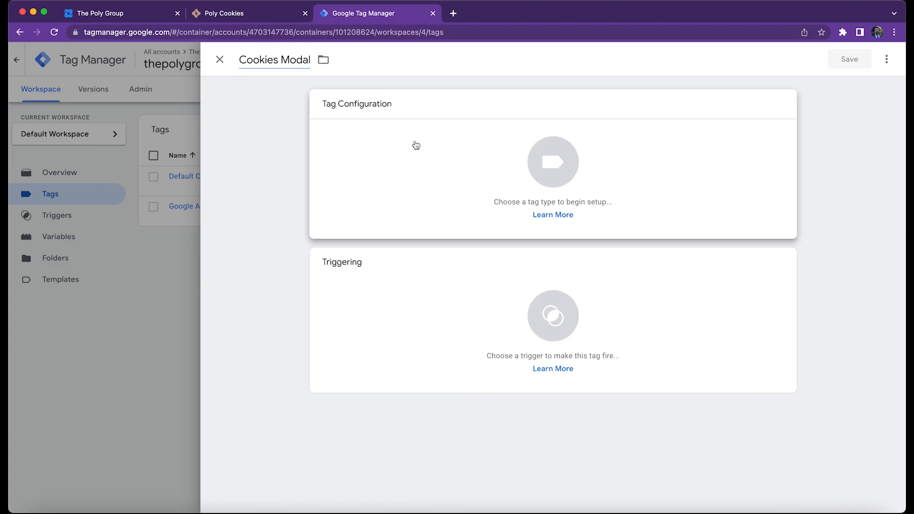
{"action": "left_click", "coordinate": [416, 141]}
{"action": "scroll", "coordinate": [827, 233], "scroll_direction": "down", "scroll_amount": 3}
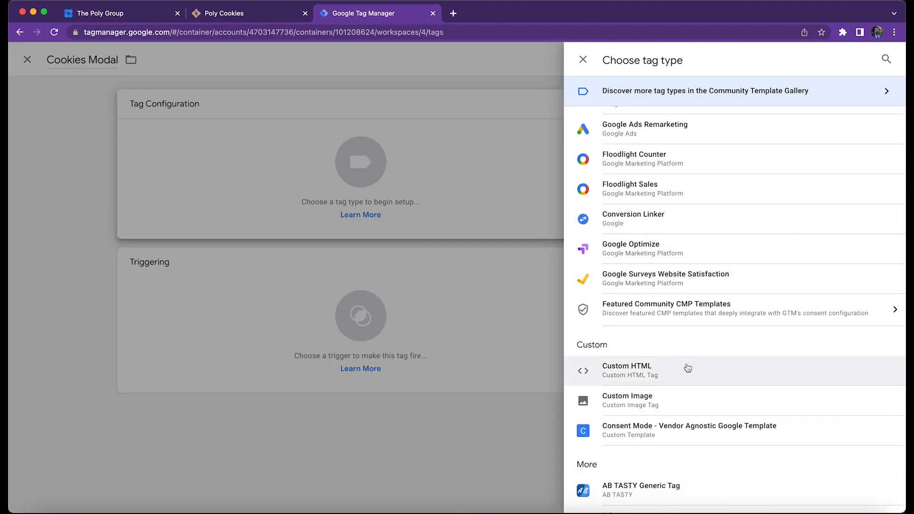
{"action": "left_click", "coordinate": [688, 368]}
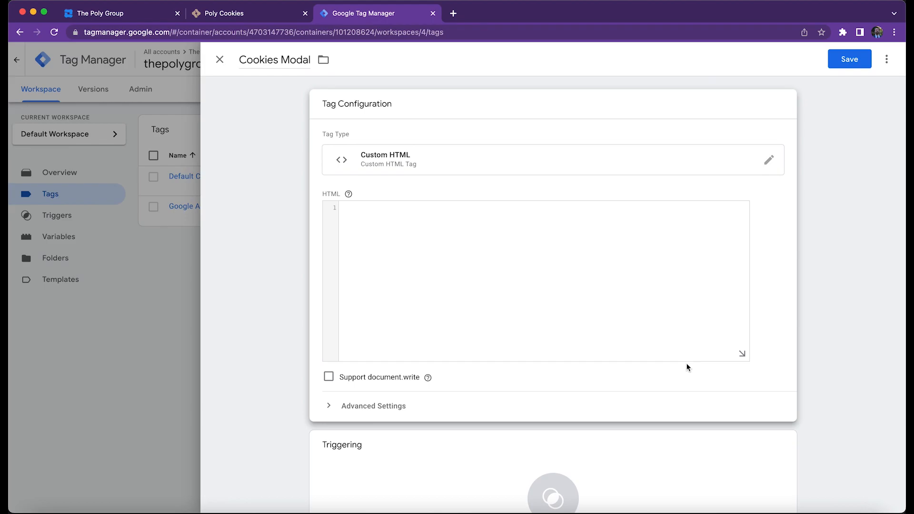
Open cookies-modal.html from the downloaded poly-cookies-main folder in Visual Studio Code.
{"action": "left_click", "coordinate": [51, 504]}
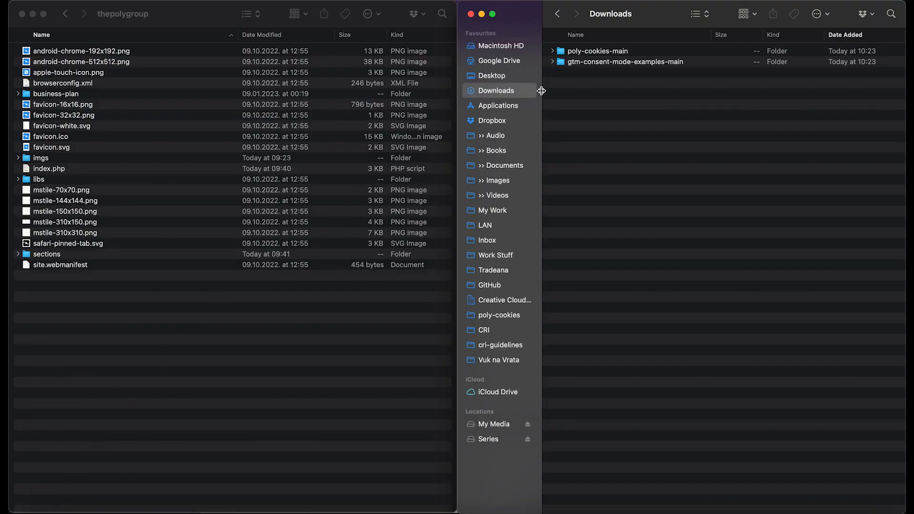
{"action": "double_click", "coordinate": [577, 52]}
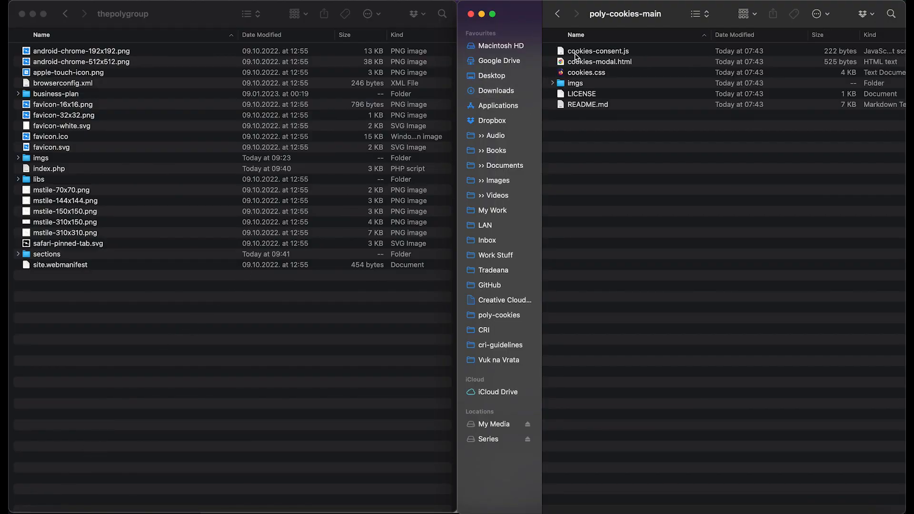
{"action": "left_click", "coordinate": [576, 62]}
{"action": "right_click", "coordinate": [577, 62]}
{"action": "mouse_move", "coordinate": [588, 82]}
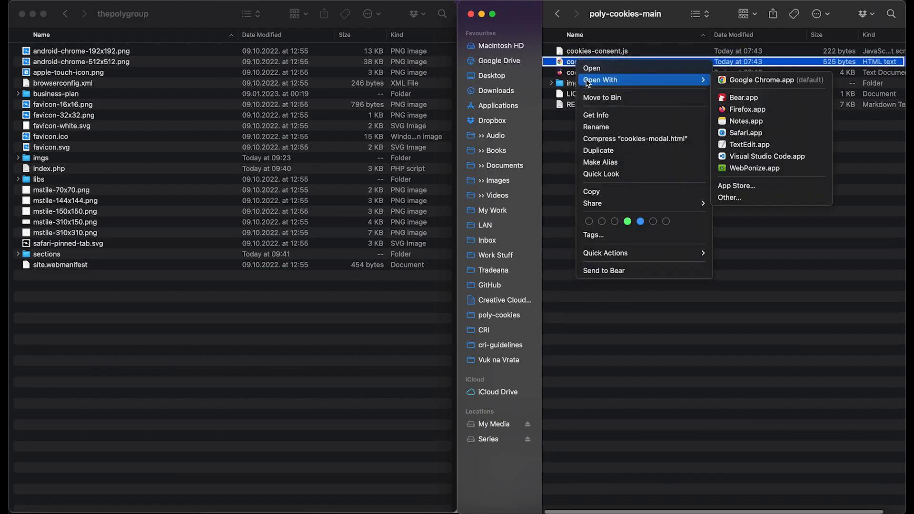
{"action": "left_click", "coordinate": [761, 157]}
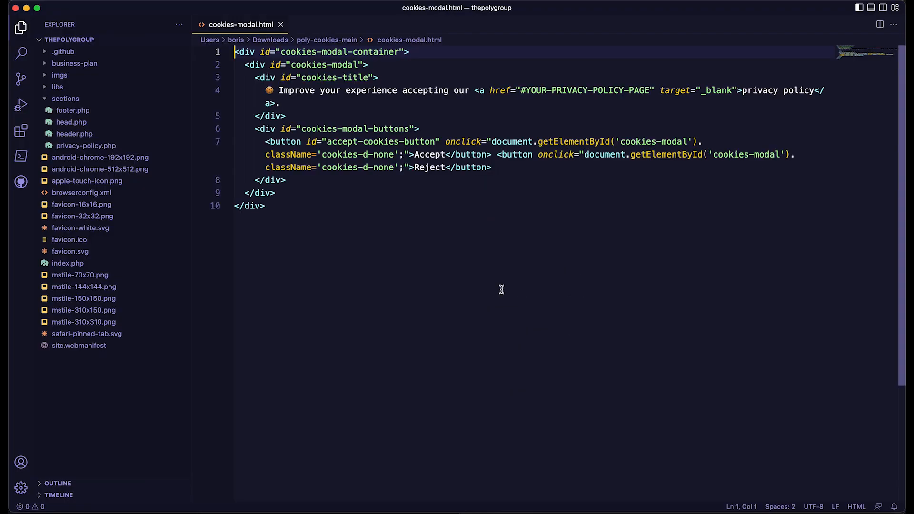
Copy all the code of cookies-modal.html into the HTML code of the Cookies Modal tag.
{"action": "key", "text": "super+a"}
{"action": "key", "text": "super+c"}
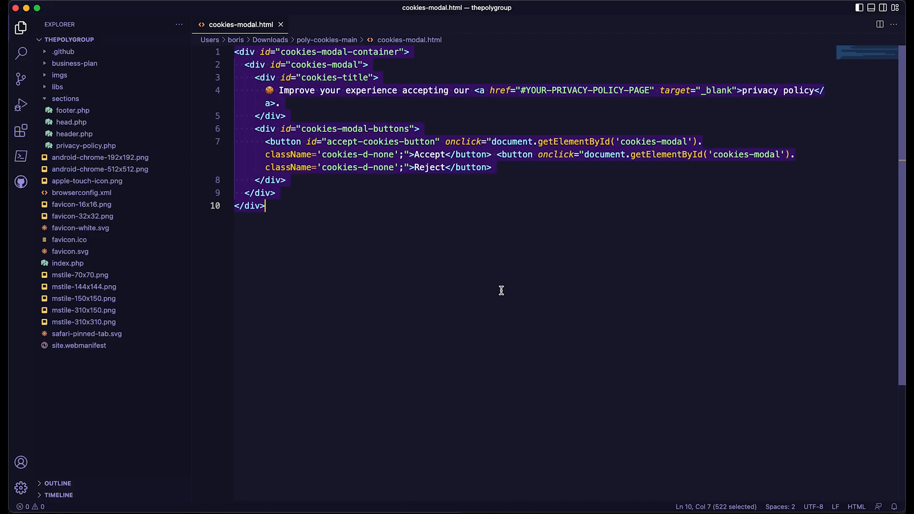
{"action": "key", "text": "super+Tab"}
{"action": "key", "text": "super+v"}
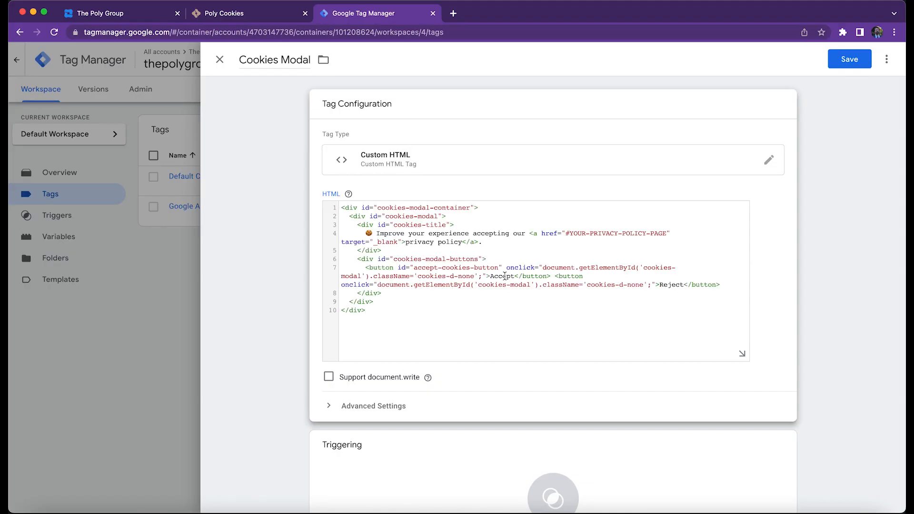
Replace the #YOUR-PRIVACY-POLICY-PAGE placeholder in the tag's HTML with the Privacy Policy link address copied from thepolygroup.co.
{"action": "left_click", "coordinate": [567, 233]}
{"action": "left_click_drag", "start_coordinate": [566, 233], "coordinate": [667, 233]}
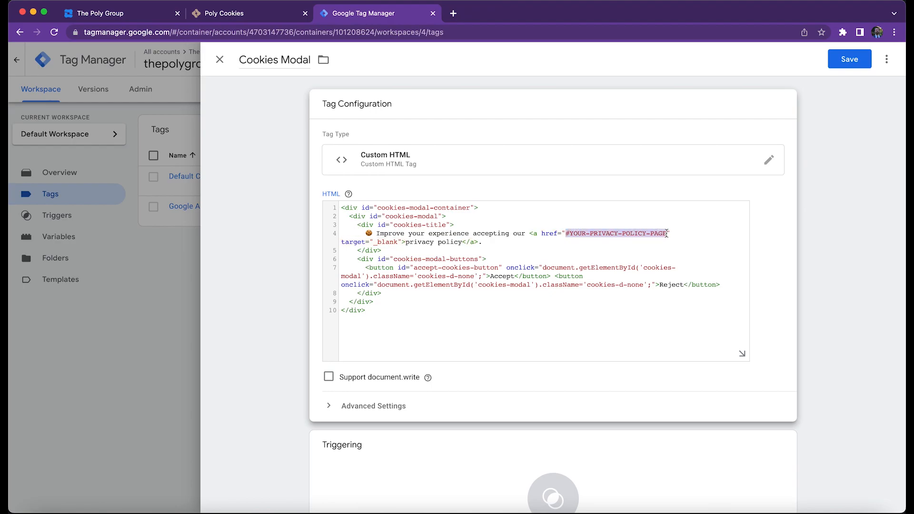
{"action": "left_click", "coordinate": [164, 14]}
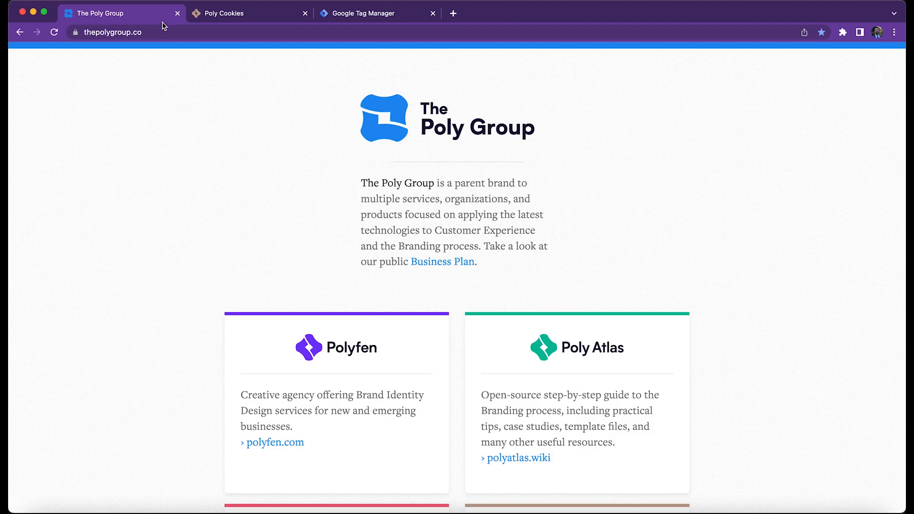
{"action": "scroll", "coordinate": [402, 202], "scroll_direction": "down", "scroll_amount": 3}
{"action": "scroll", "coordinate": [403, 205], "scroll_direction": "down", "scroll_amount": 3}
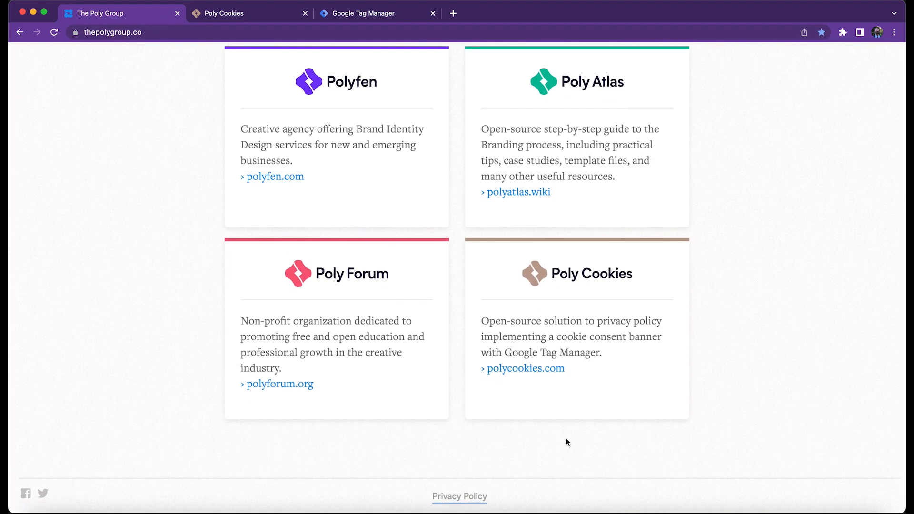
{"action": "right_click", "coordinate": [467, 496]}
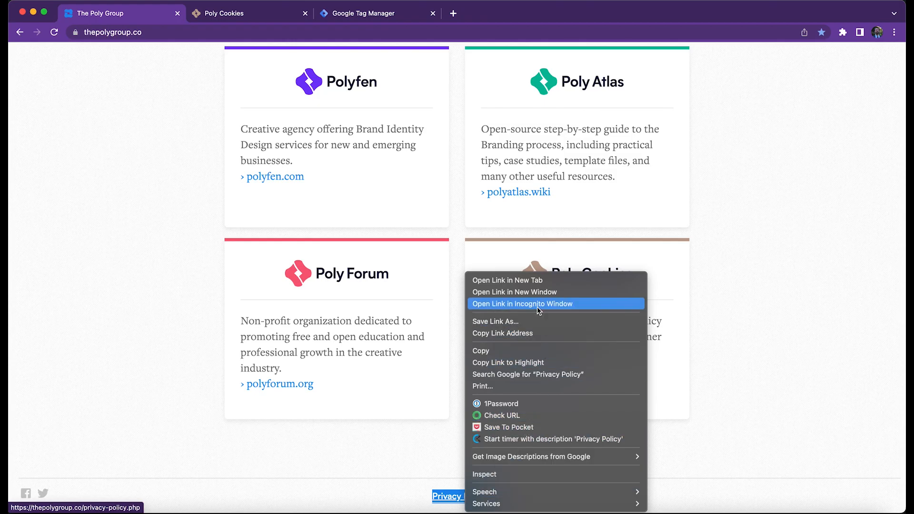
{"action": "left_click", "coordinate": [535, 333]}
{"action": "key", "text": "super+3"}
{"action": "key", "text": "super+v"}
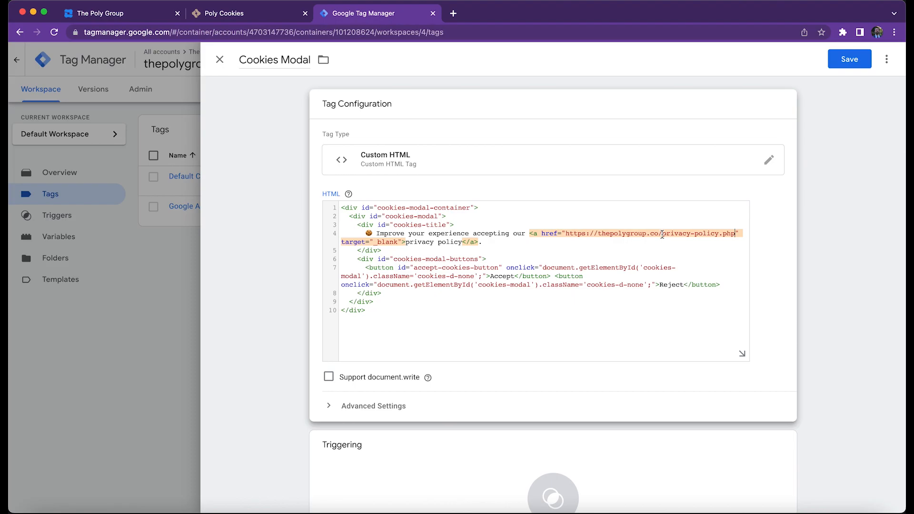
Set All Pages as the firing trigger of the Cookies Modal tag and save the tag.
{"action": "scroll", "coordinate": [662, 235], "scroll_direction": "down", "scroll_amount": 2}
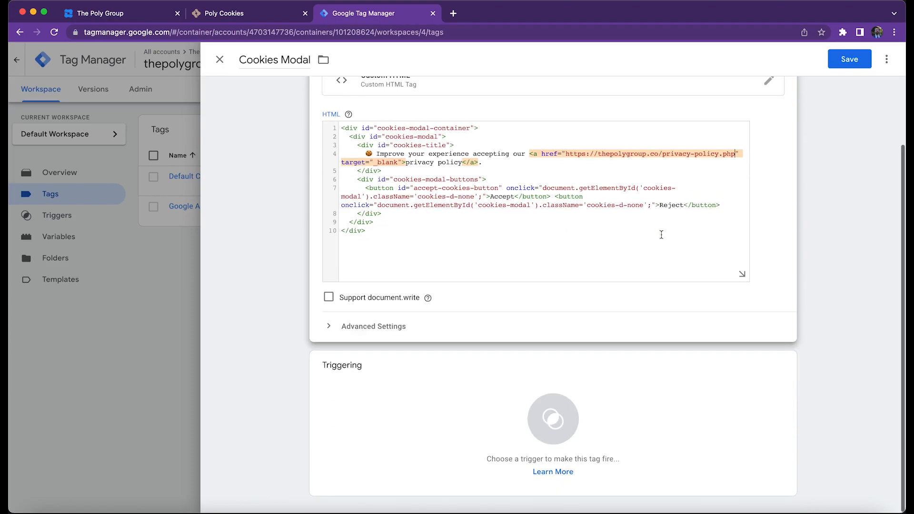
{"action": "left_click", "coordinate": [650, 436]}
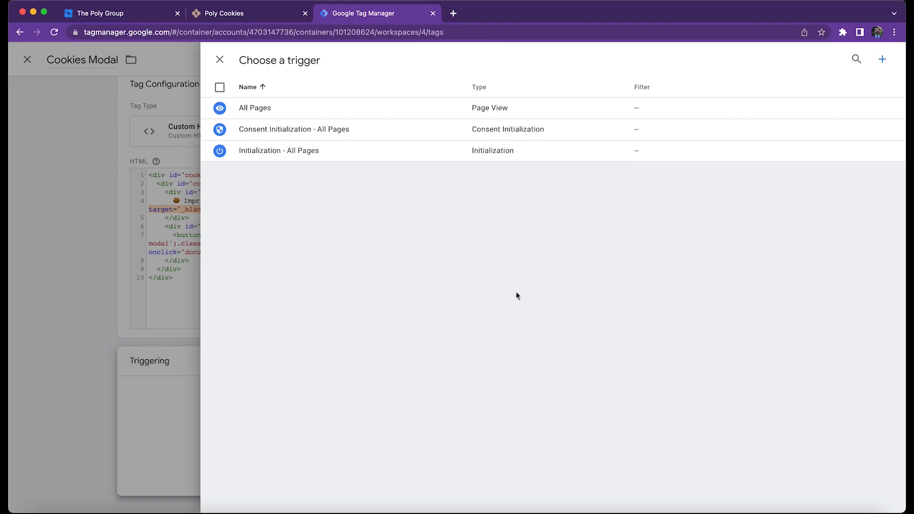
{"action": "left_click", "coordinate": [299, 107]}
{"action": "left_click", "coordinate": [832, 62]}
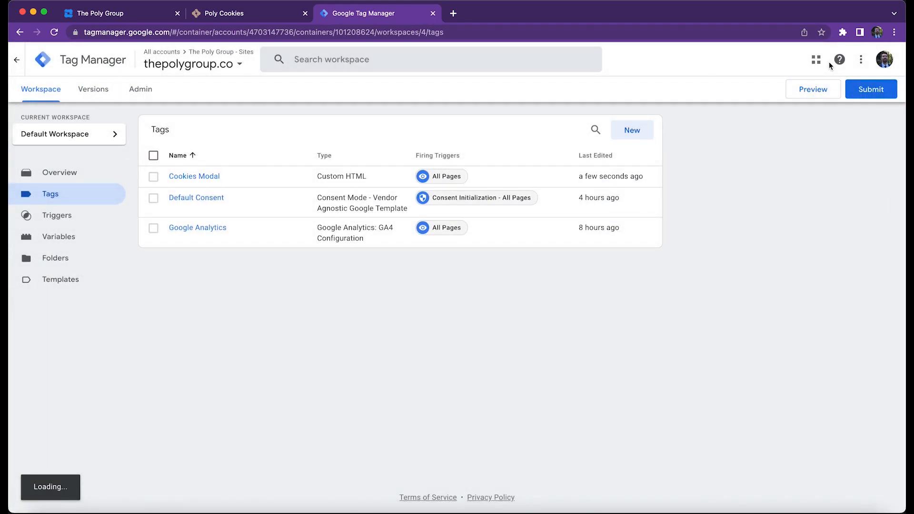
Check off step 6, the custom HTML tag, in the installation guide and go on to step 7.
{"action": "left_click", "coordinate": [224, 13]}
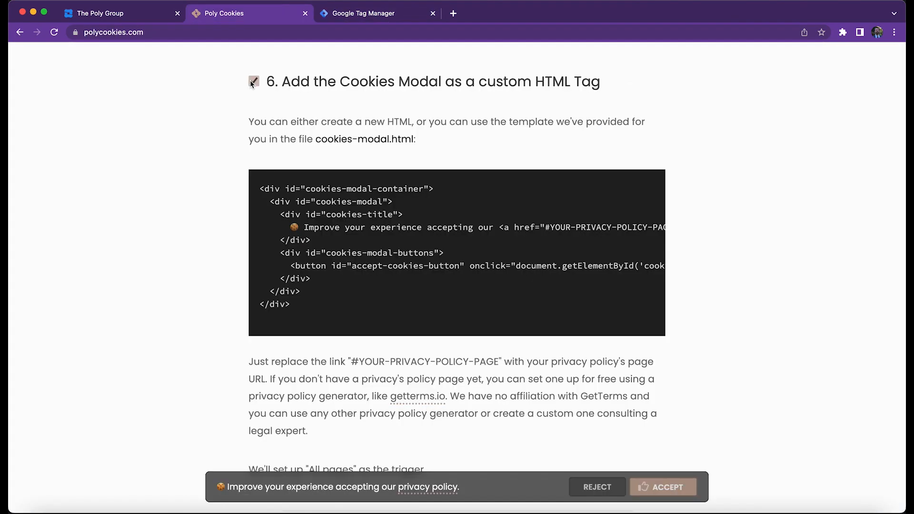
{"action": "scroll", "coordinate": [193, 87], "scroll_direction": "down", "scroll_amount": 7}
{"action": "scroll", "coordinate": [194, 91], "scroll_direction": "down", "scroll_amount": 3}
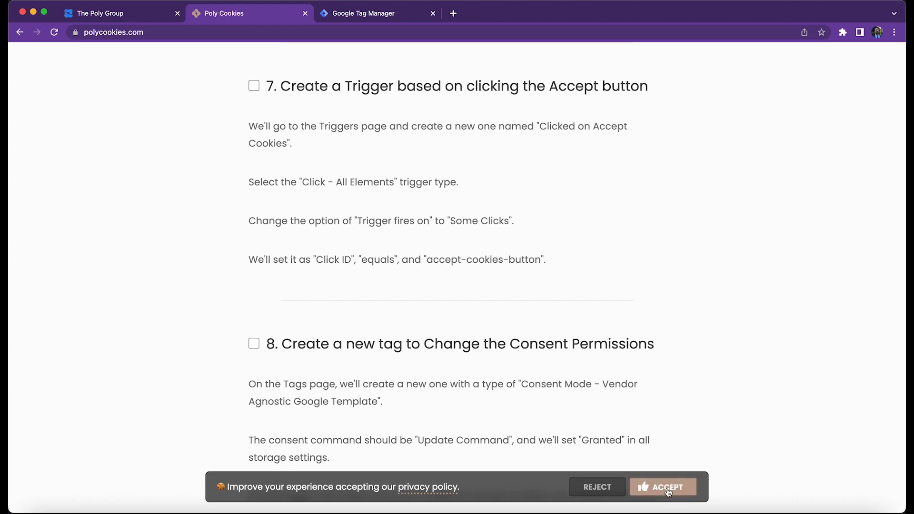
Switch to Google Tag Manager and enable the Click ID built-in variable for the thepolygroup.co container.
{"action": "left_click", "coordinate": [401, 17]}
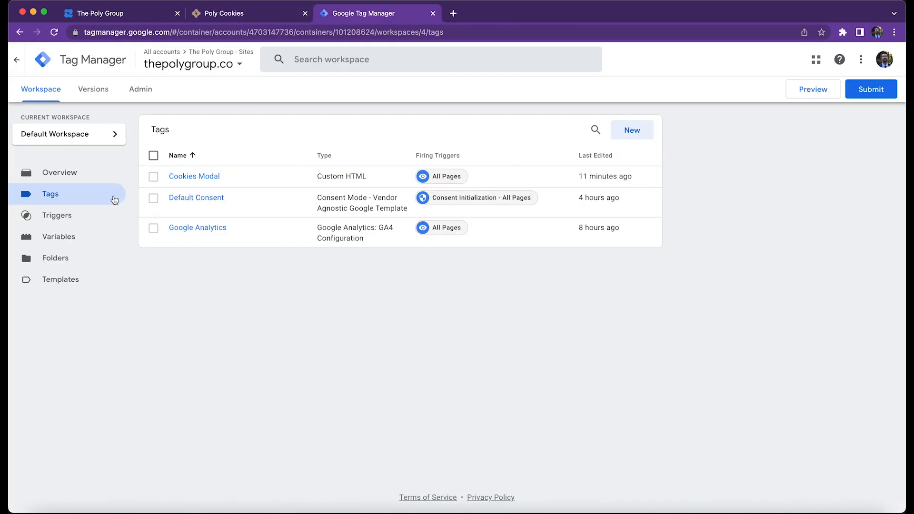
{"action": "left_click", "coordinate": [81, 237]}
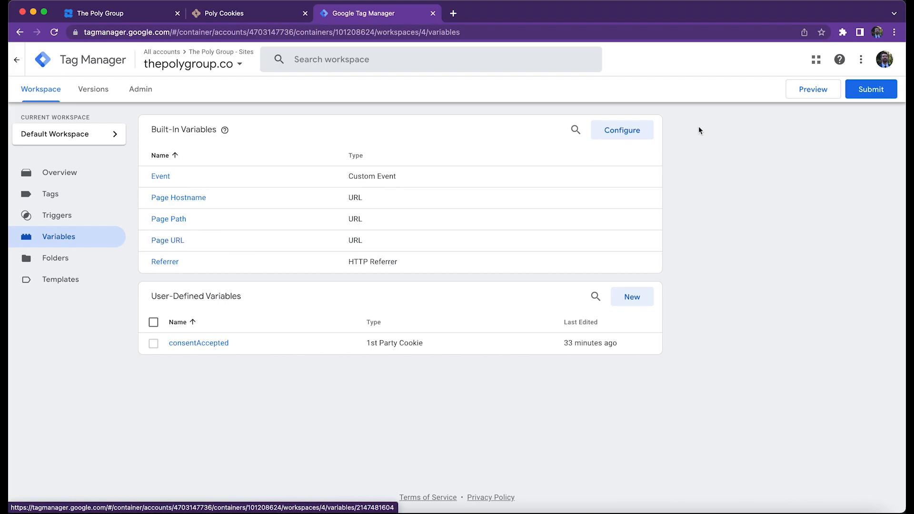
{"action": "left_click", "coordinate": [641, 134]}
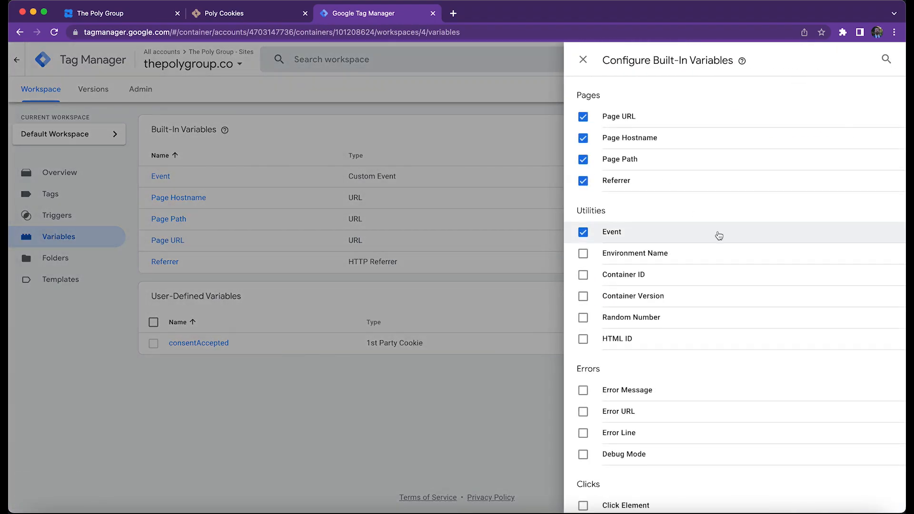
{"action": "scroll", "coordinate": [718, 234], "scroll_direction": "down", "scroll_amount": 4}
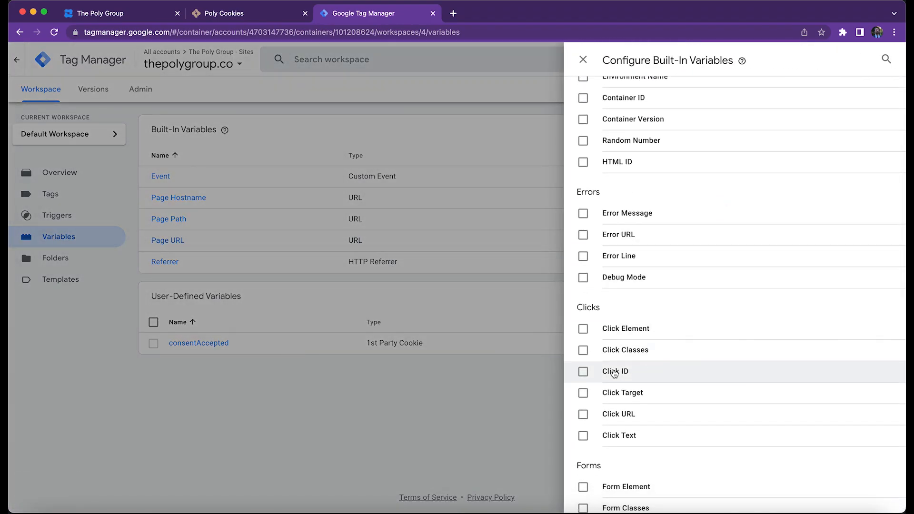
{"action": "left_click", "coordinate": [615, 373]}
{"action": "left_click", "coordinate": [490, 404]}
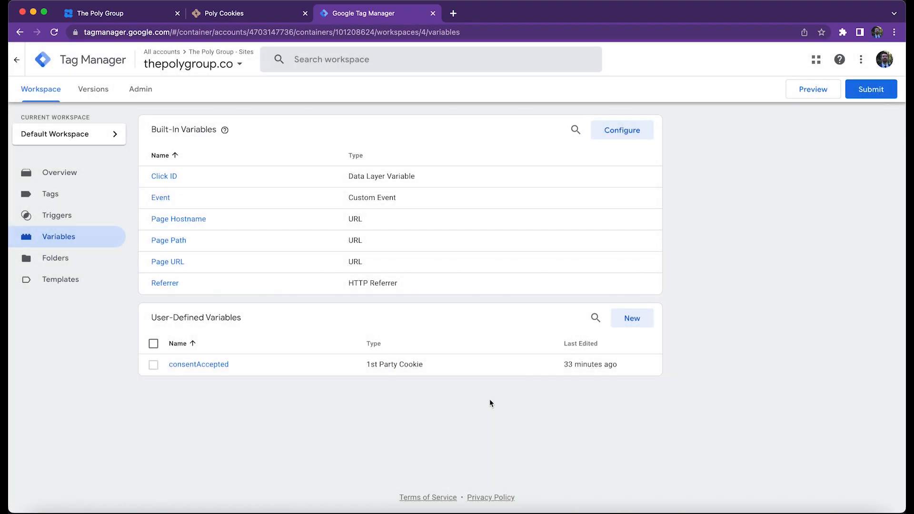
Create a new trigger named "Clicked on Accept Cookies" with the Click - All Elements trigger type.
{"action": "left_click", "coordinate": [91, 219]}
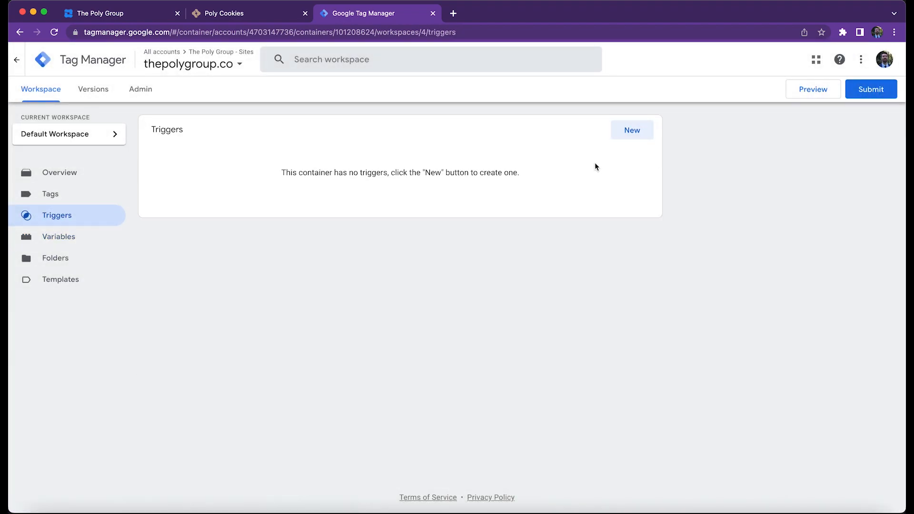
{"action": "left_click", "coordinate": [628, 138]}
{"action": "type", "text": "Clicked "}
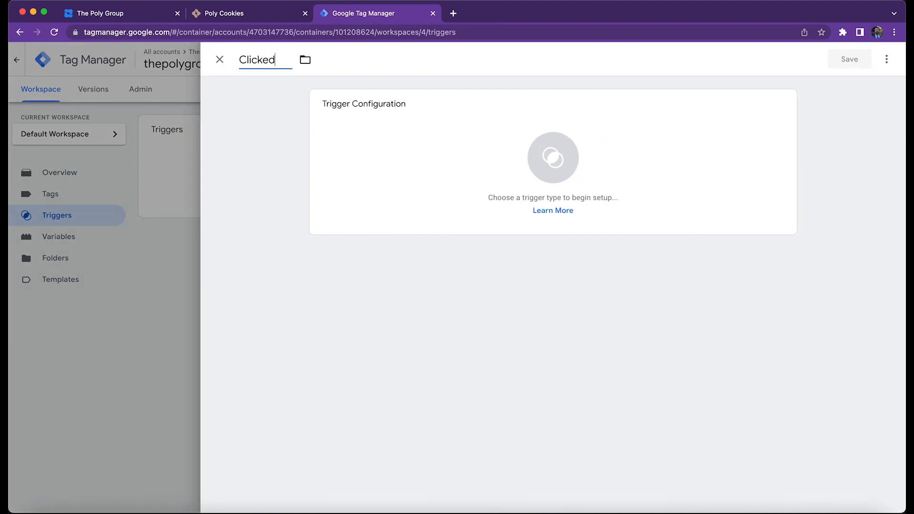
{"action": "type", "text": "on Accep"}
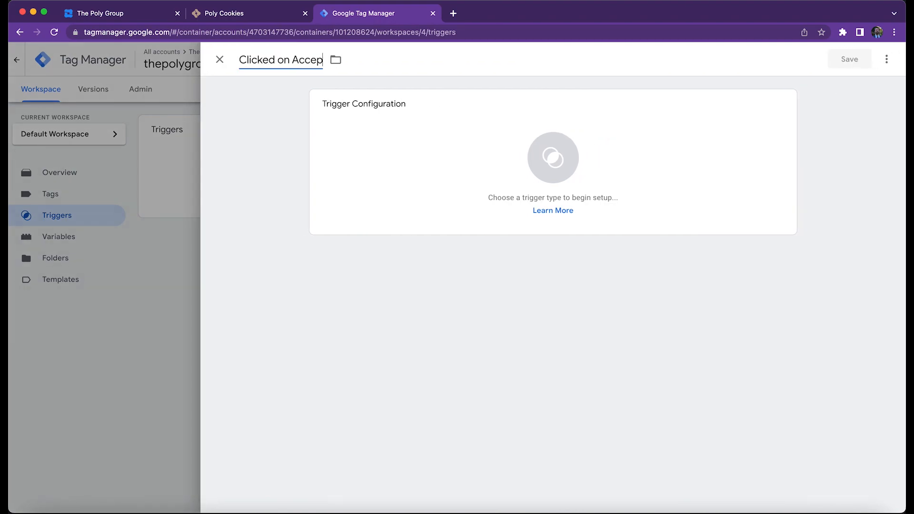
{"action": "type", "text": "t Cookies"}
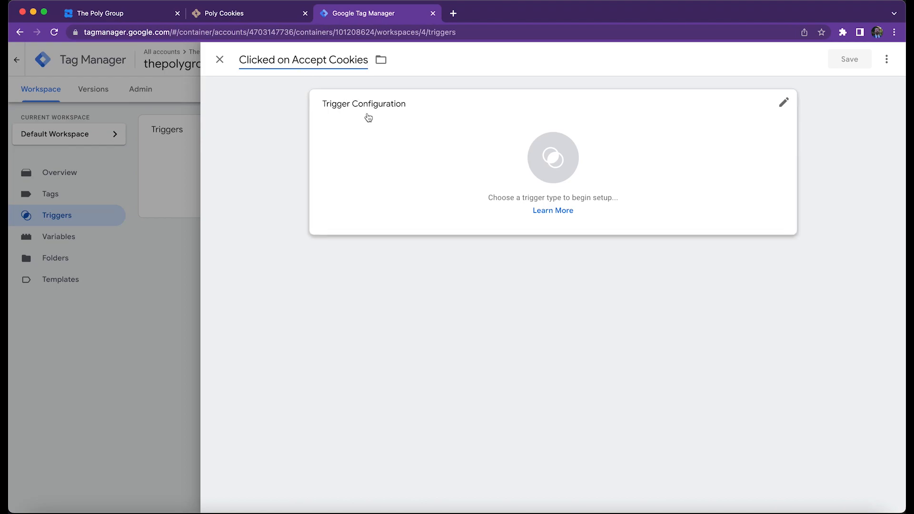
{"action": "left_click", "coordinate": [414, 151]}
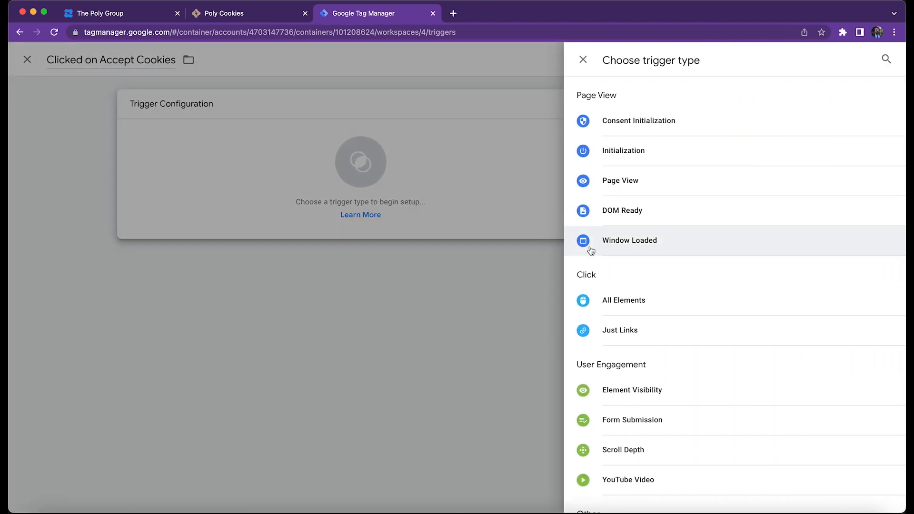
{"action": "left_click", "coordinate": [618, 299]}
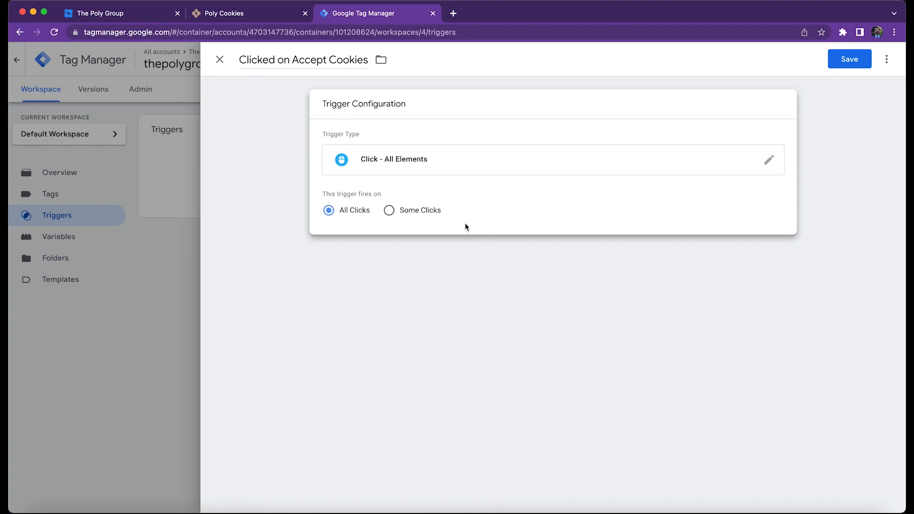
Make the trigger fire on Some Clicks where Click ID equals accept-cookies-button, and save it.
{"action": "left_click", "coordinate": [422, 213]}
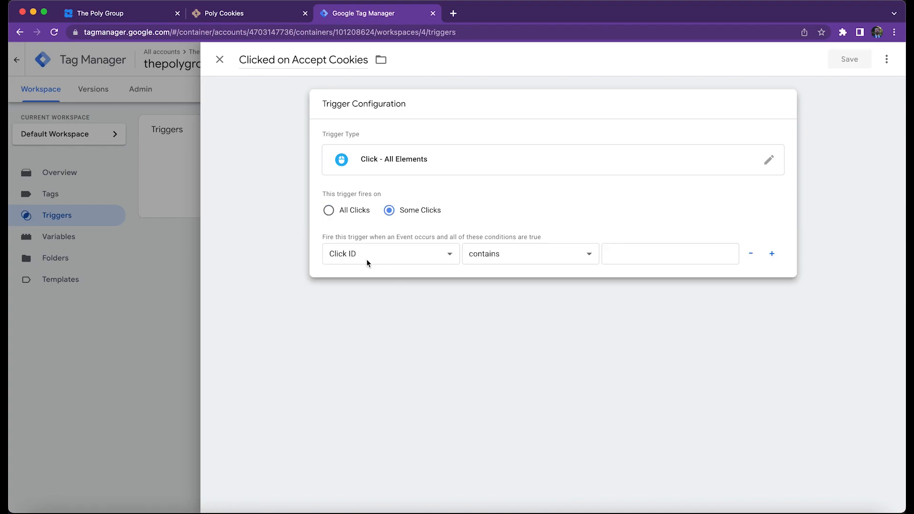
{"action": "left_click", "coordinate": [514, 257]}
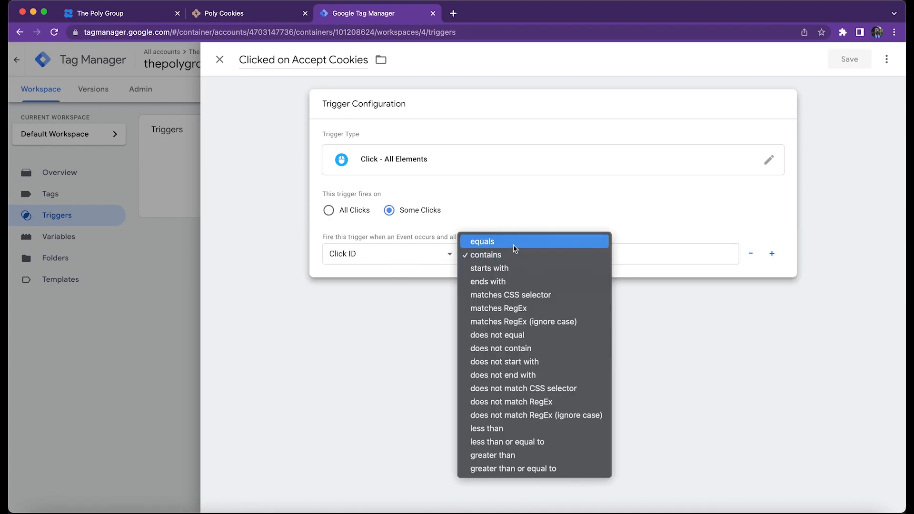
{"action": "left_click", "coordinate": [514, 242]}
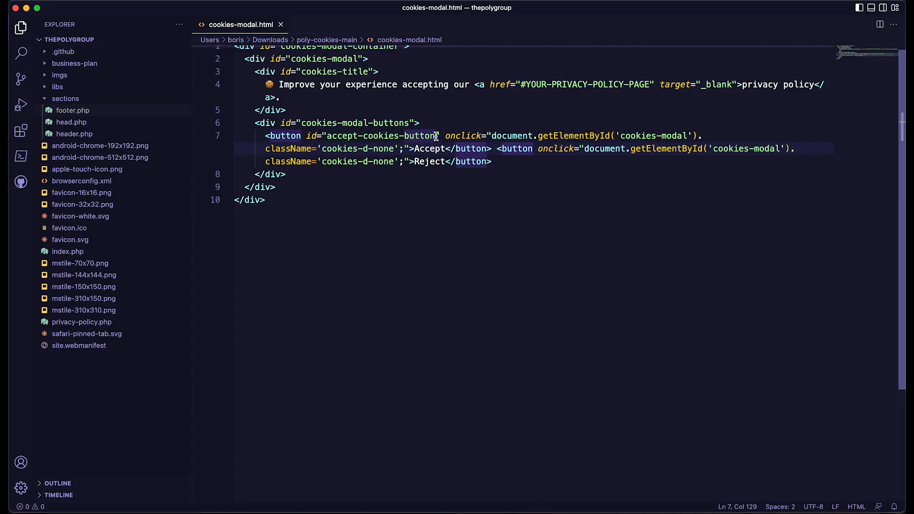
{"action": "left_click_drag", "start_coordinate": [435, 136], "coordinate": [326, 138]}
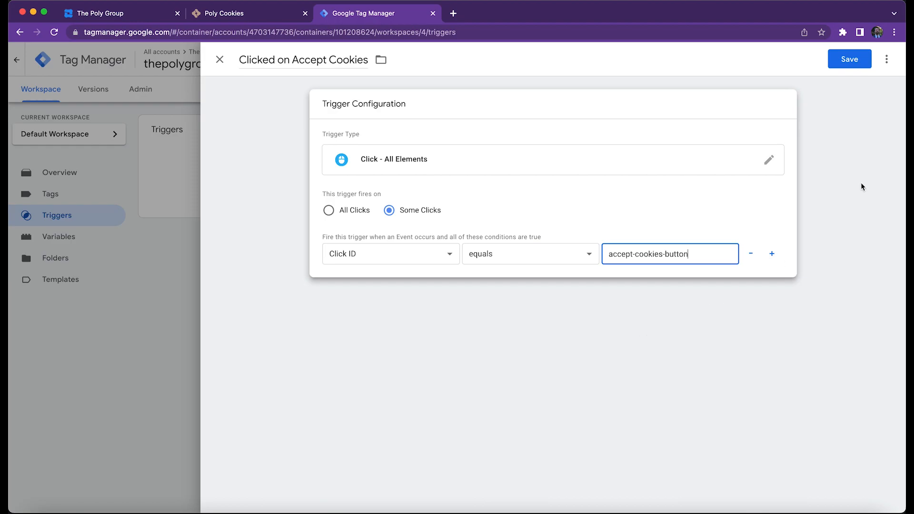
{"action": "left_click", "coordinate": [850, 59]}
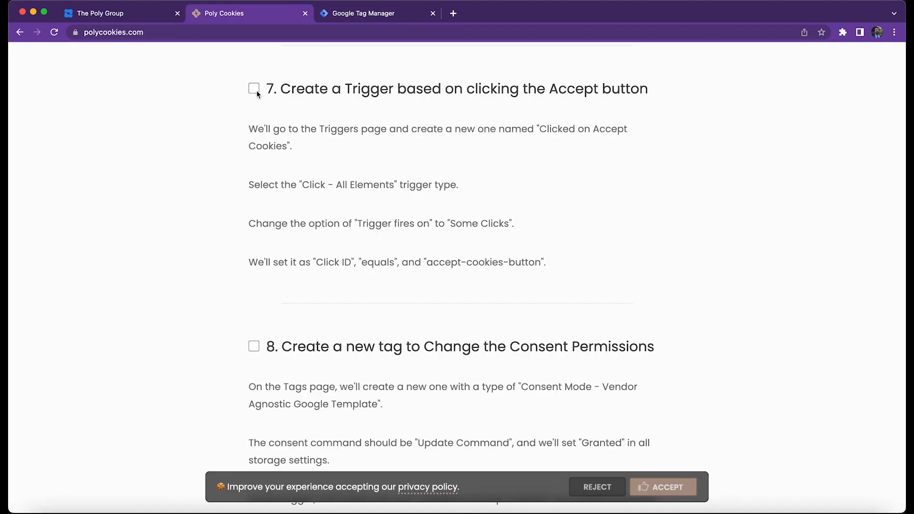
Check off step 7, the Accept button trigger, in the Poly Cookies installation guide and go on to step 8.
{"action": "left_click", "coordinate": [254, 89]}
{"action": "scroll", "coordinate": [189, 185], "scroll_direction": "down", "scroll_amount": 5}
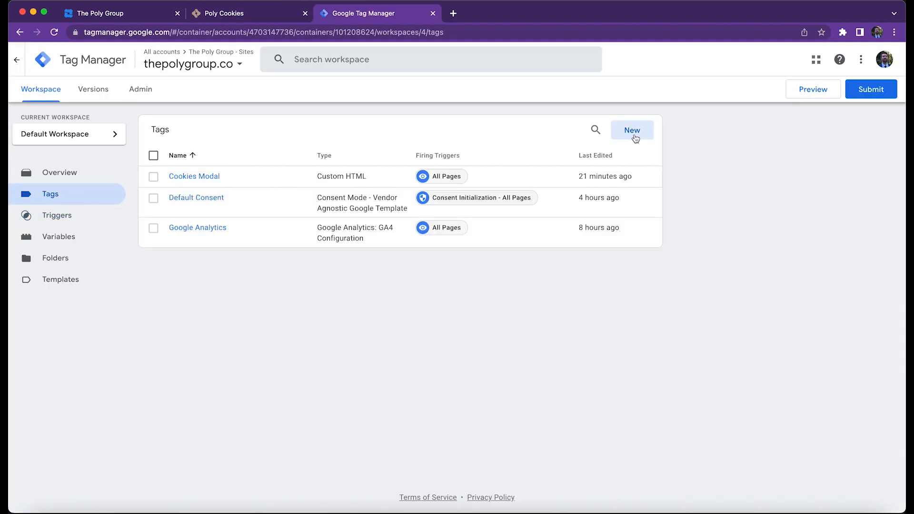
Create a new tag in Google Tag Manager named "Consent Granted" with the type Consent Mode - Vendor Agnostic Google Template.
{"action": "left_click", "coordinate": [635, 135]}
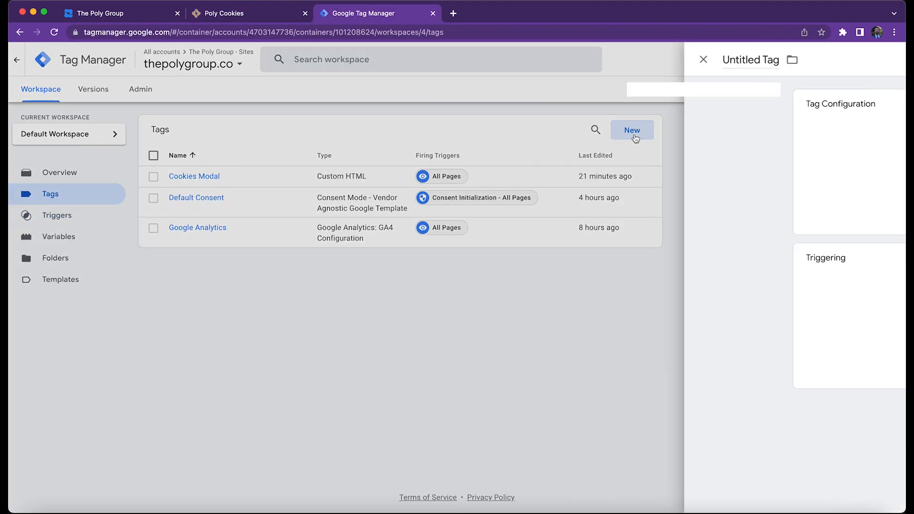
{"action": "type", "text": "Consent Granted"}
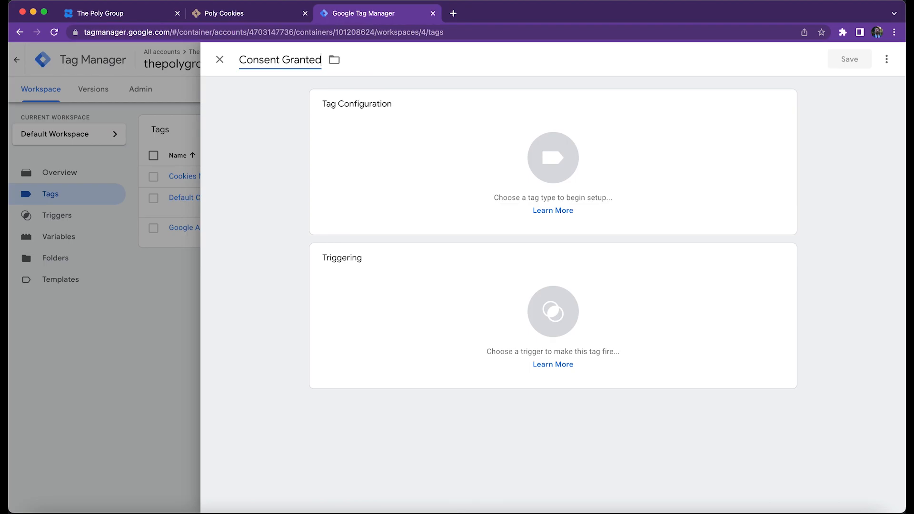
{"action": "left_click", "coordinate": [446, 170]}
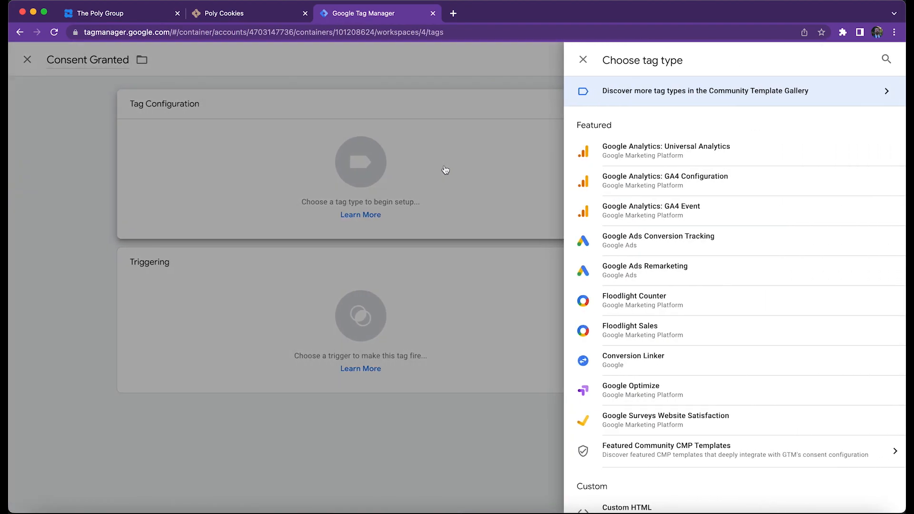
{"action": "scroll", "coordinate": [769, 254], "scroll_direction": "down", "scroll_amount": 5}
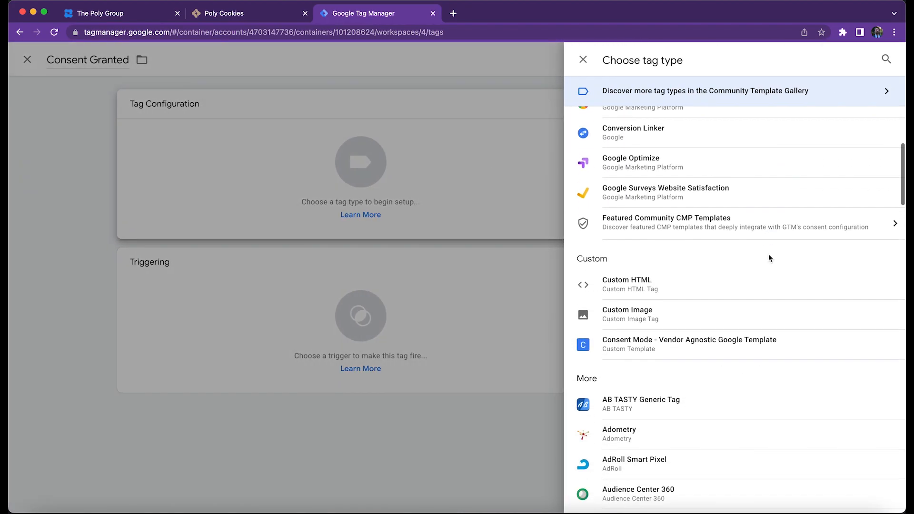
{"action": "left_click", "coordinate": [719, 338]}
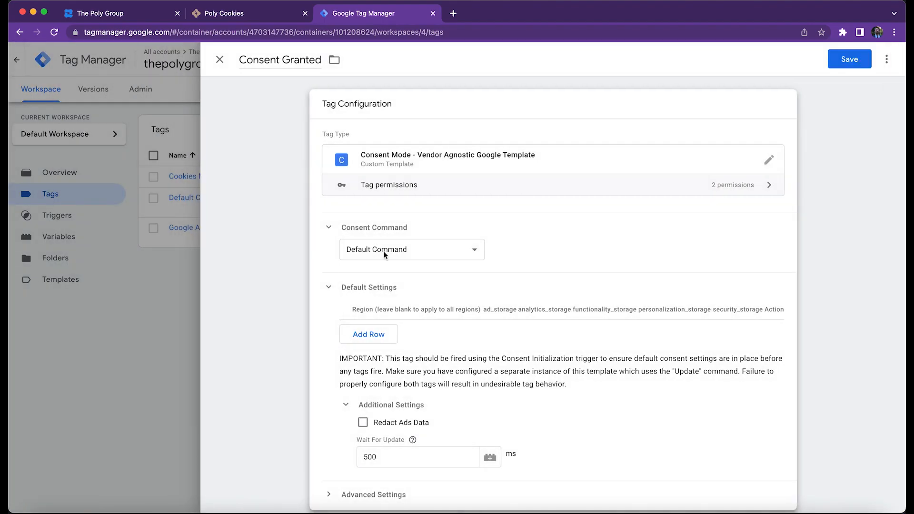
Set the tag's consent command to Update Command and its ad, analytics, functionality, personalization and security storage settings to Granted.
{"action": "left_click", "coordinate": [389, 250]}
{"action": "left_click", "coordinate": [388, 262]}
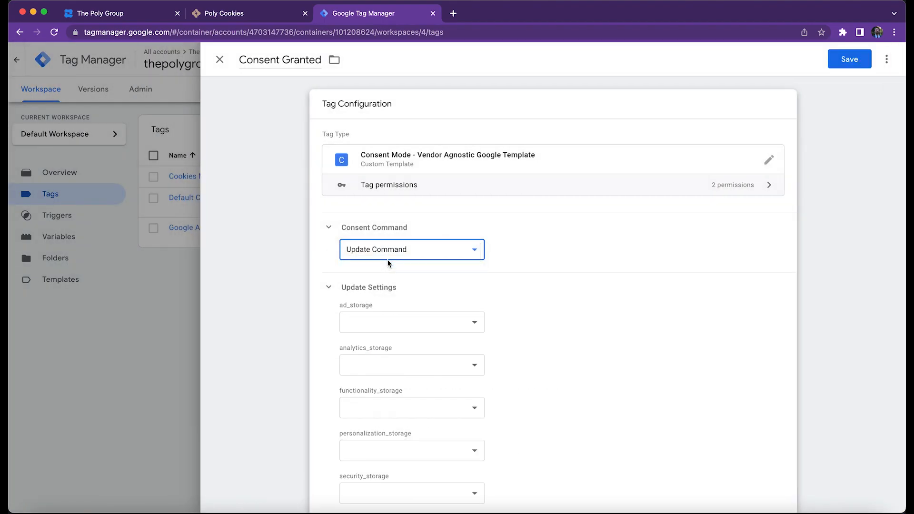
{"action": "scroll", "coordinate": [539, 282], "scroll_direction": "down", "scroll_amount": 1}
{"action": "scroll", "coordinate": [539, 282], "scroll_direction": "down", "scroll_amount": 3}
{"action": "left_click", "coordinate": [465, 242]}
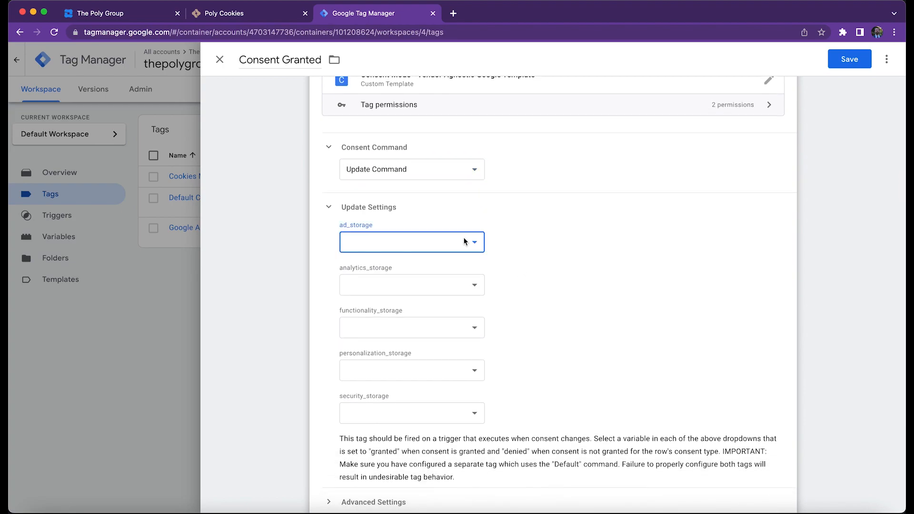
{"action": "left_click", "coordinate": [455, 252]}
{"action": "left_click", "coordinate": [448, 281]}
{"action": "left_click", "coordinate": [436, 297]}
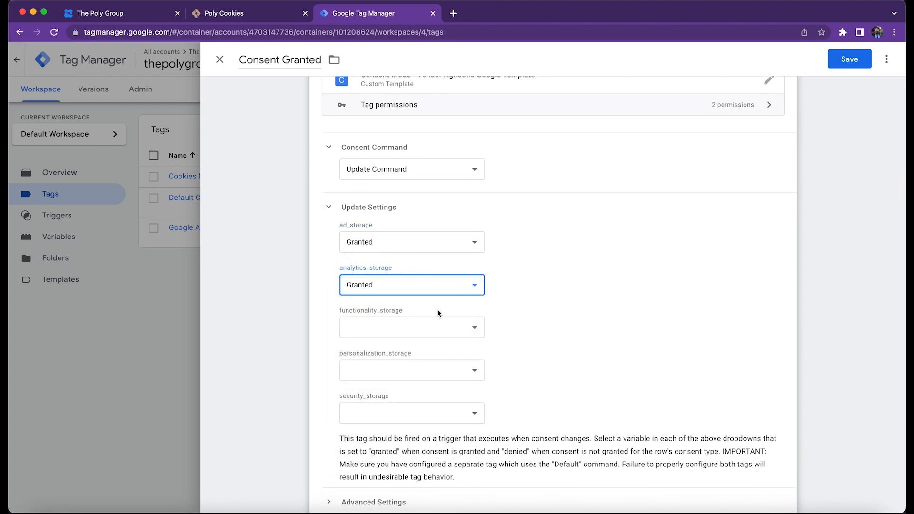
{"action": "left_click", "coordinate": [433, 328]}
{"action": "left_click", "coordinate": [426, 341]}
{"action": "left_click", "coordinate": [415, 367]}
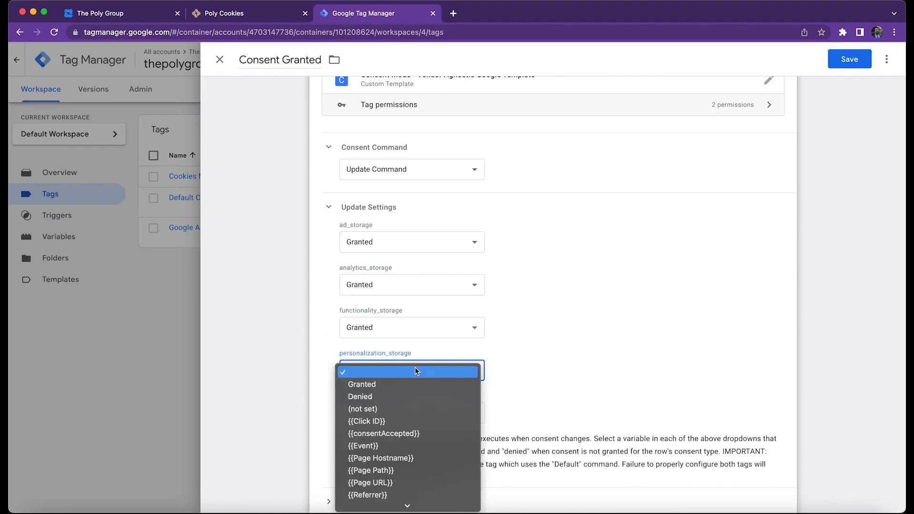
{"action": "left_click", "coordinate": [408, 387]}
{"action": "left_click", "coordinate": [407, 414]}
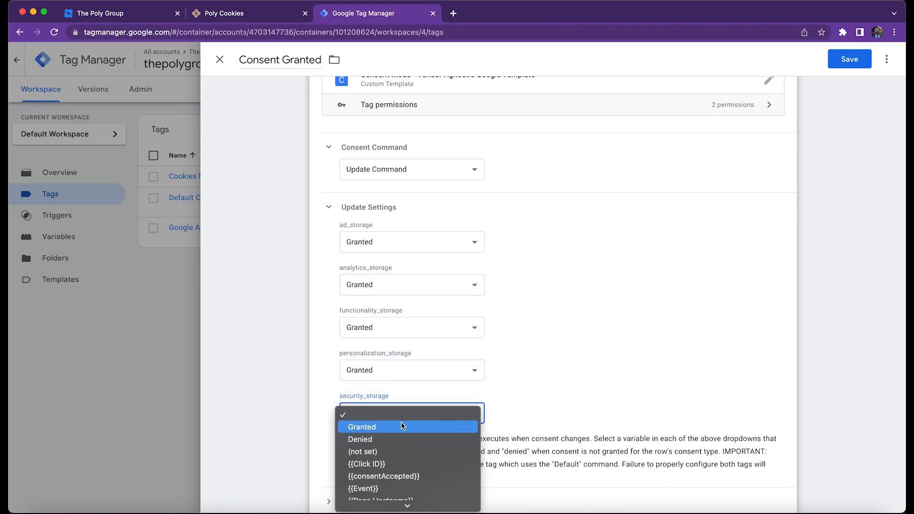
{"action": "left_click", "coordinate": [566, 418]}
Set Clicked on Accept Cookies as the firing trigger of the Consent Granted tag and save the tag.
{"action": "scroll", "coordinate": [594, 404], "scroll_direction": "down", "scroll_amount": 3}
{"action": "left_click", "coordinate": [593, 401]}
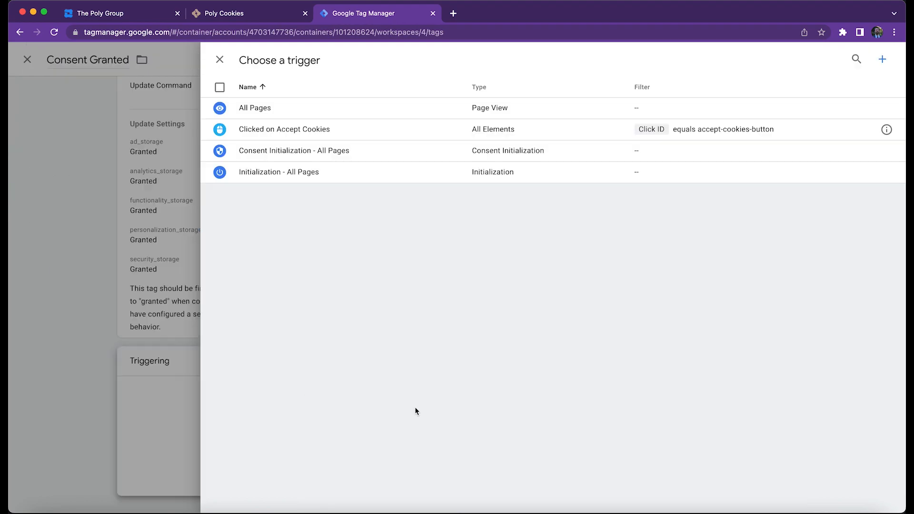
{"action": "left_click", "coordinate": [348, 134]}
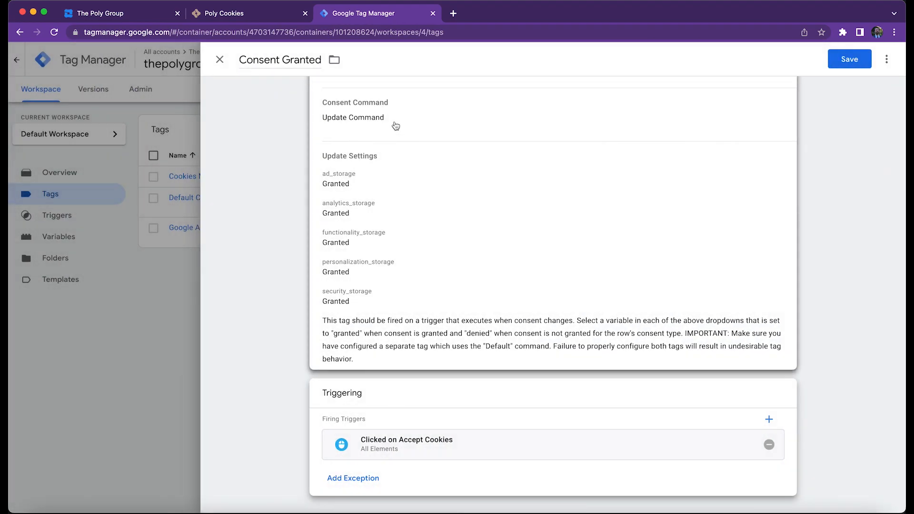
{"action": "left_click", "coordinate": [865, 63]}
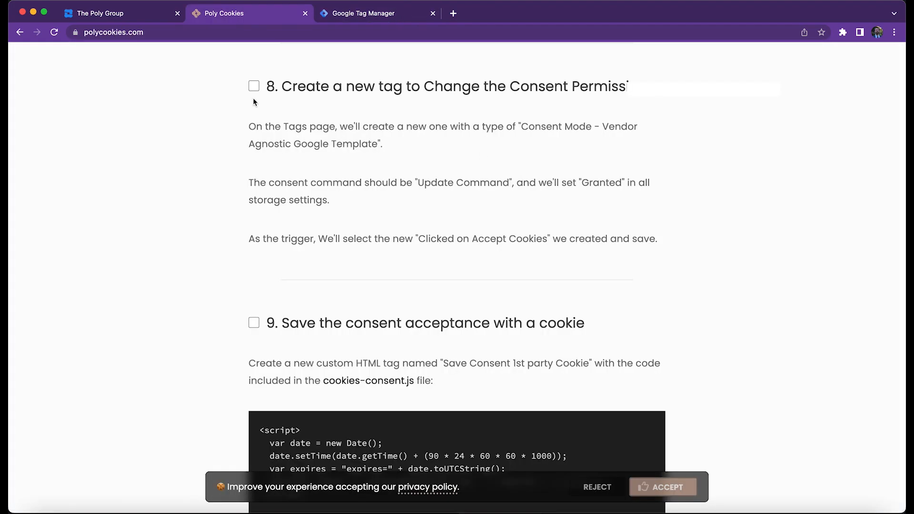
Check off step 8, the consent permissions tag, in the installation guide and go on to step 9.
{"action": "left_click", "coordinate": [255, 87]}
{"action": "scroll", "coordinate": [215, 210], "scroll_direction": "down", "scroll_amount": 5}
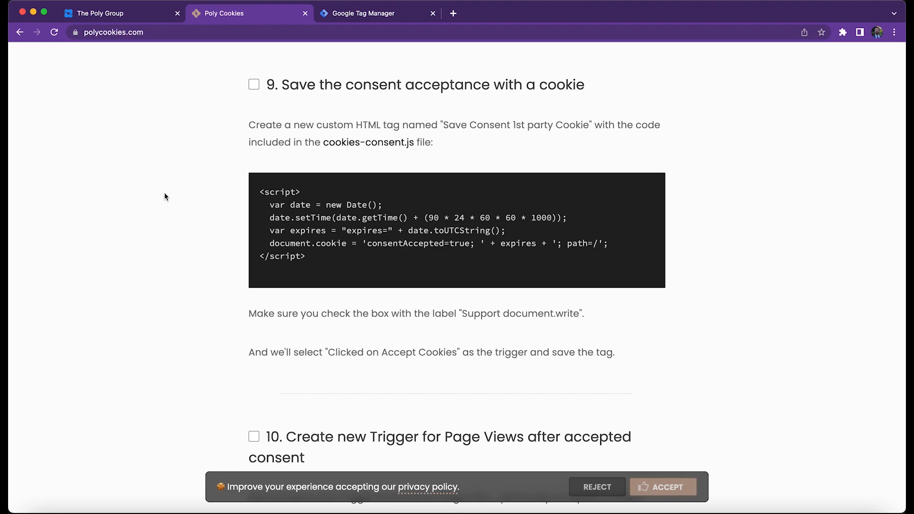
Create a new tag in Google Tag Manager named "Save Consent 1st party Cookie" with the type Custom HTML.
{"action": "left_click", "coordinate": [367, 13]}
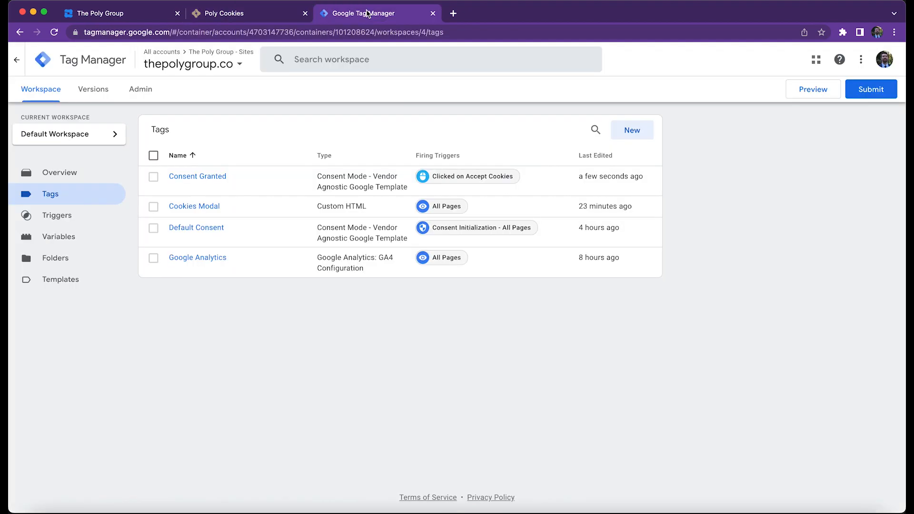
{"action": "left_click", "coordinate": [635, 133]}
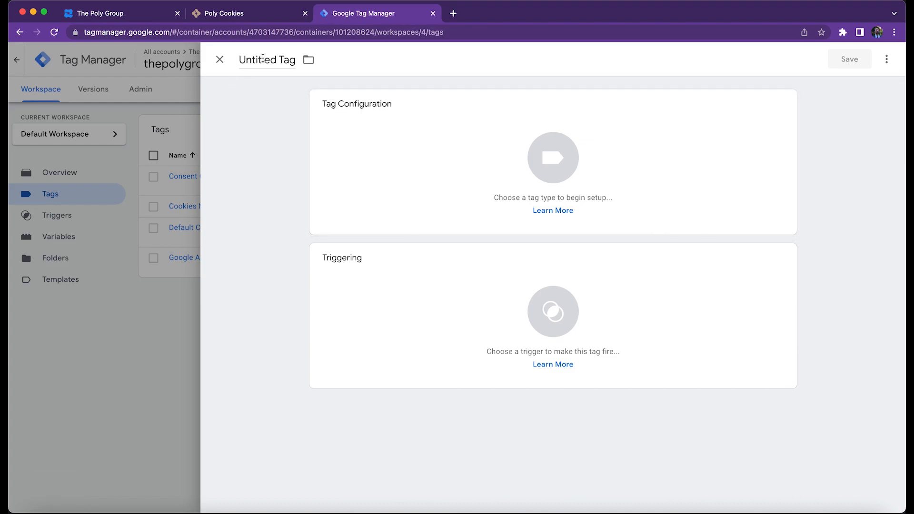
{"action": "left_click", "coordinate": [263, 58]}
{"action": "type", "text": "S"}
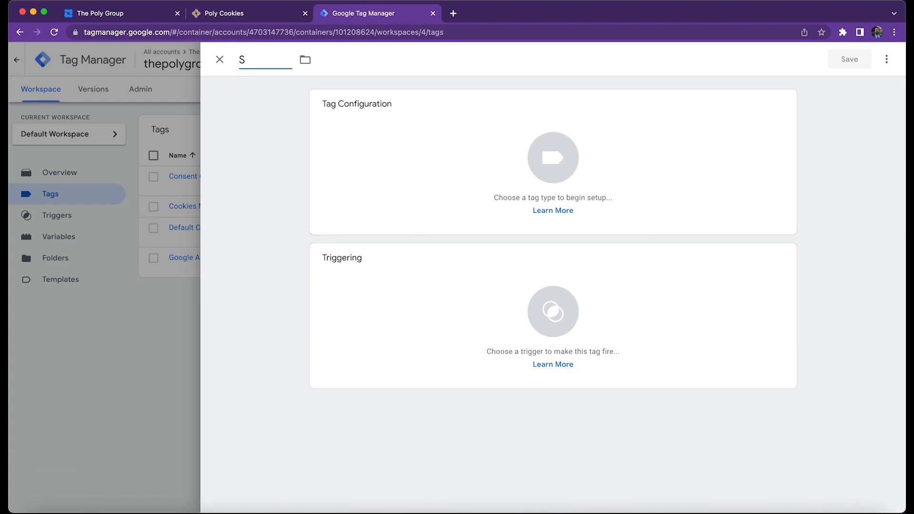
{"action": "type", "text": "ave Consent 1st party Cookie"}
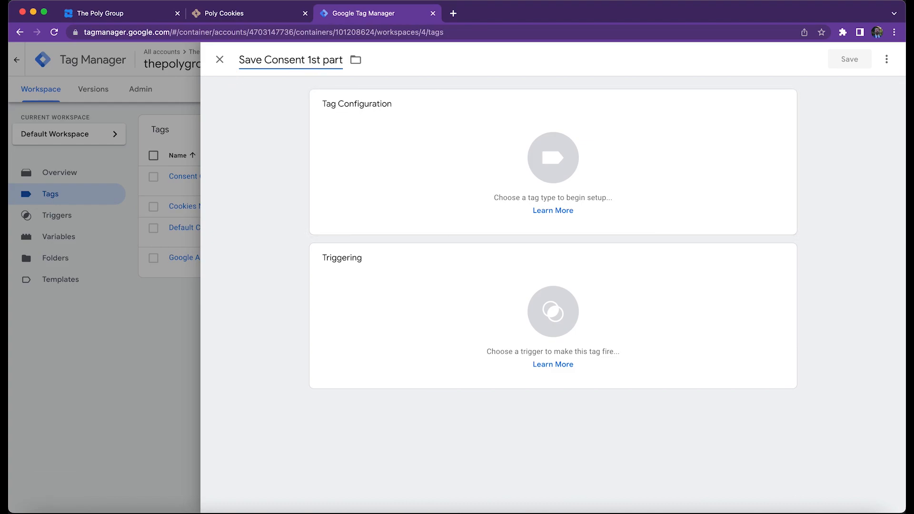
{"action": "left_click", "coordinate": [425, 152]}
{"action": "scroll", "coordinate": [625, 239], "scroll_direction": "down", "scroll_amount": 2}
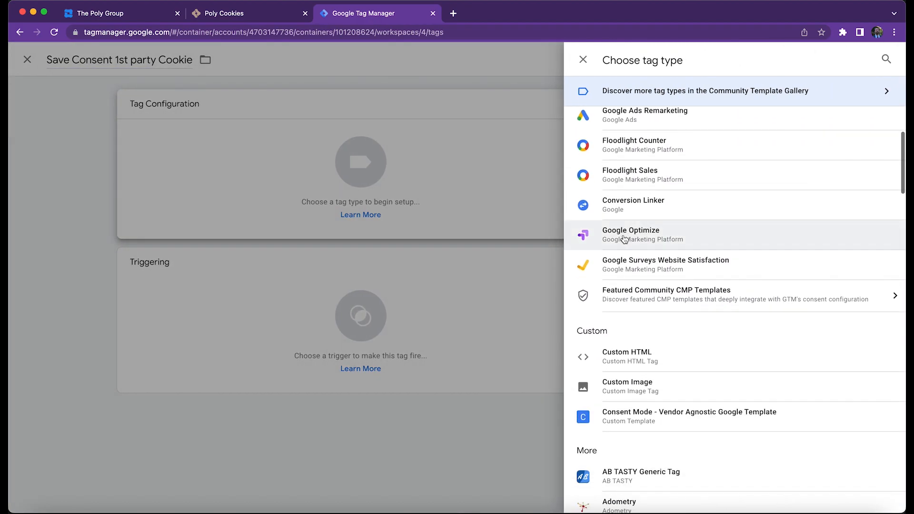
{"action": "left_click", "coordinate": [658, 354]}
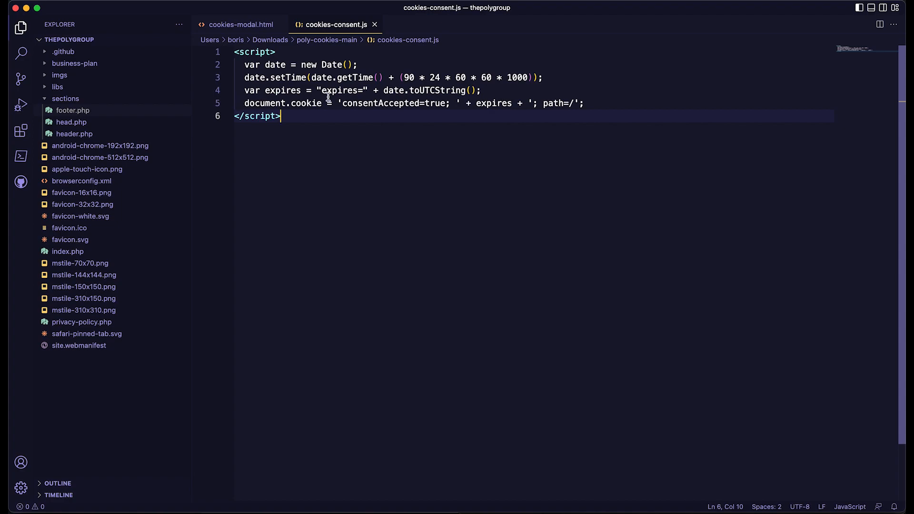
Copy the entire script from cookies-consent.js in the code editor into the HTML field of the Save Consent 1st party Cookie tag.
{"action": "left_click_drag", "start_coordinate": [403, 78], "coordinate": [414, 77]}
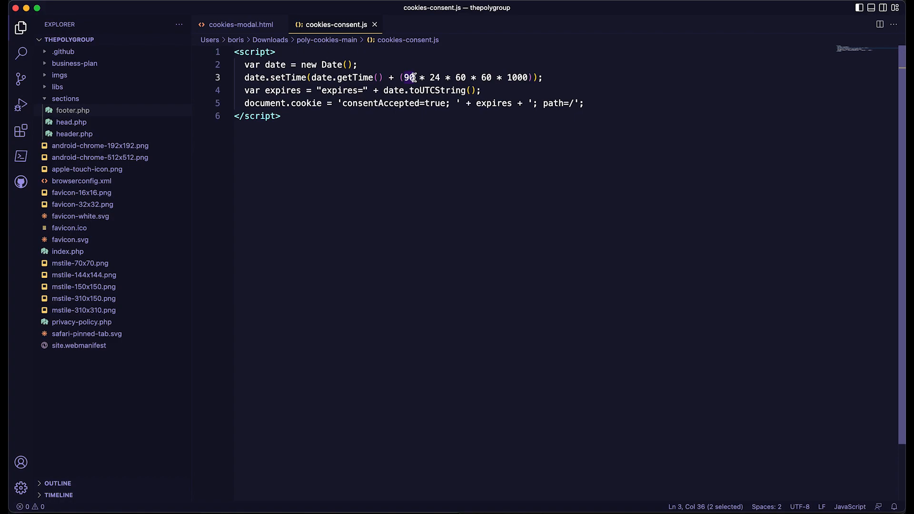
{"action": "left_click", "coordinate": [343, 104]}
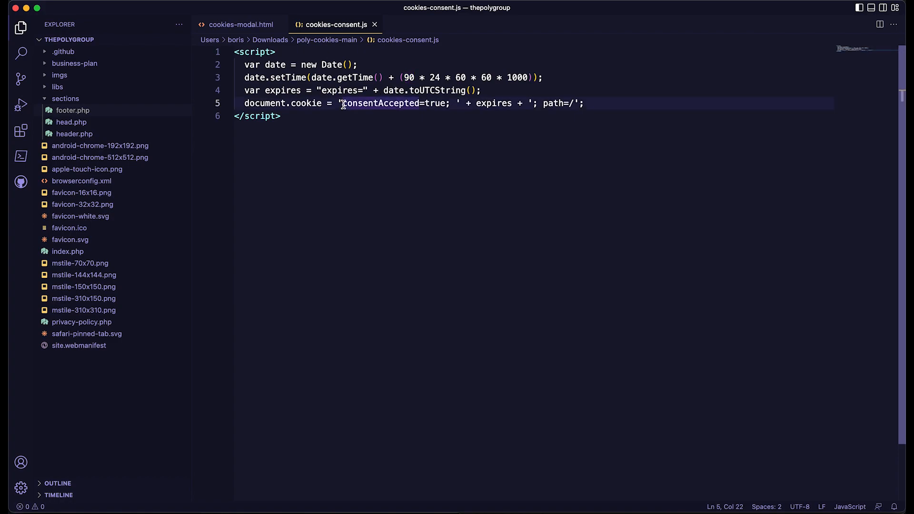
{"action": "left_click_drag", "start_coordinate": [344, 104], "coordinate": [446, 104]}
{"action": "key", "text": "super+a"}
{"action": "key", "text": "super+c"}
{"action": "key", "text": "super+Tab"}
{"action": "left_click", "coordinate": [473, 270]}
{"action": "key", "text": "super+v"}
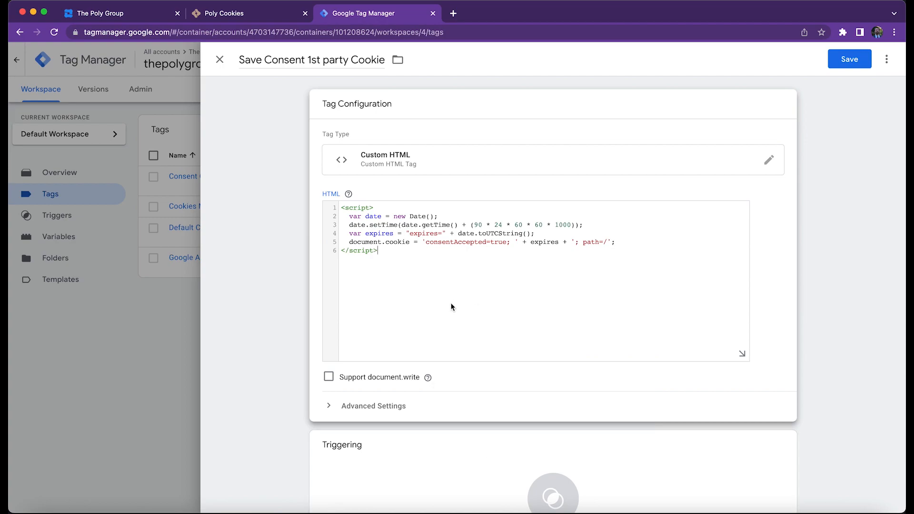
Enable Support document.write, set Clicked on Accept Cookies as the tag's firing trigger and save the tag.
{"action": "left_click", "coordinate": [330, 378]}
{"action": "scroll", "coordinate": [466, 391], "scroll_direction": "down", "scroll_amount": 3}
{"action": "left_click", "coordinate": [562, 405]}
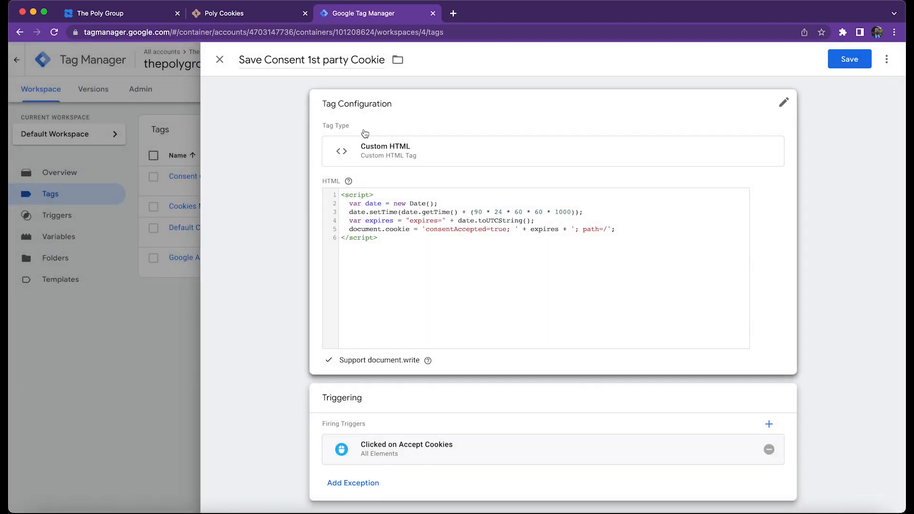
{"action": "left_click", "coordinate": [851, 59]}
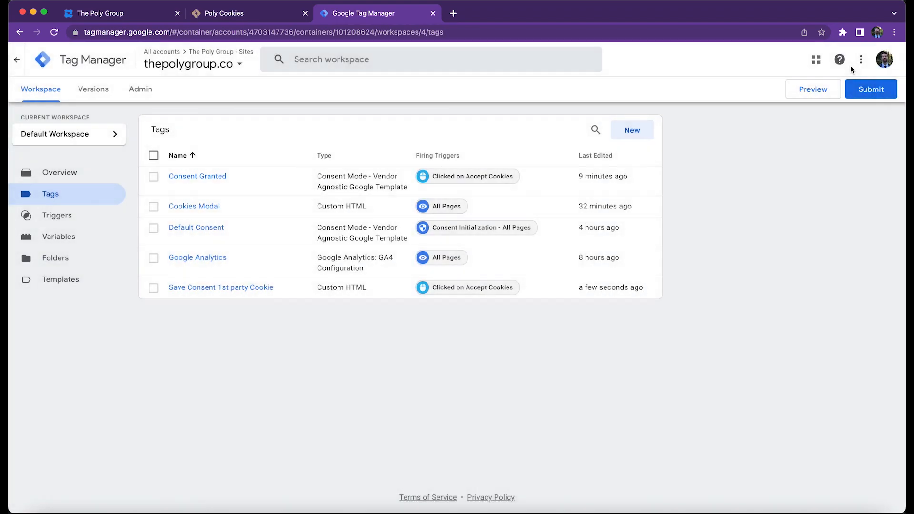
Check off step 9, saving the consent acceptance with a cookie, in the installation guide and go on to step 10.
{"action": "left_click", "coordinate": [224, 13]}
{"action": "left_click", "coordinate": [254, 84]}
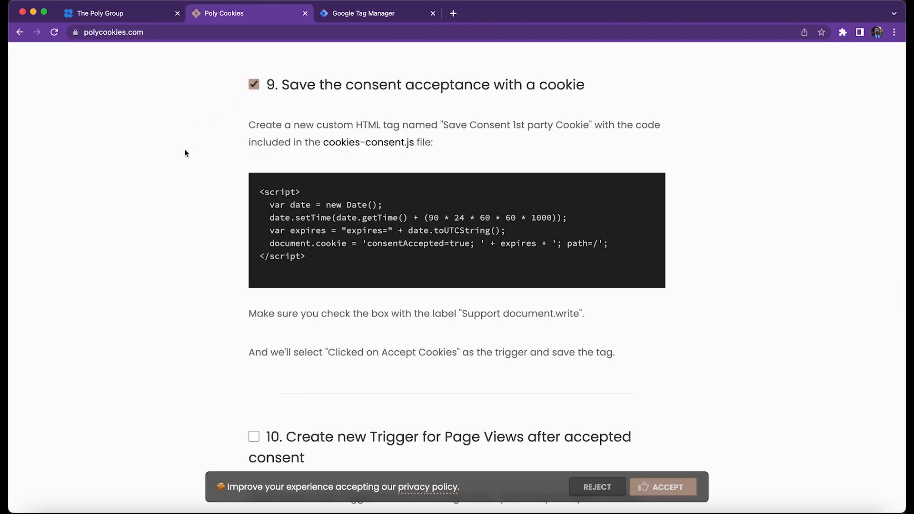
{"action": "scroll", "coordinate": [183, 150], "scroll_direction": "down", "scroll_amount": 8}
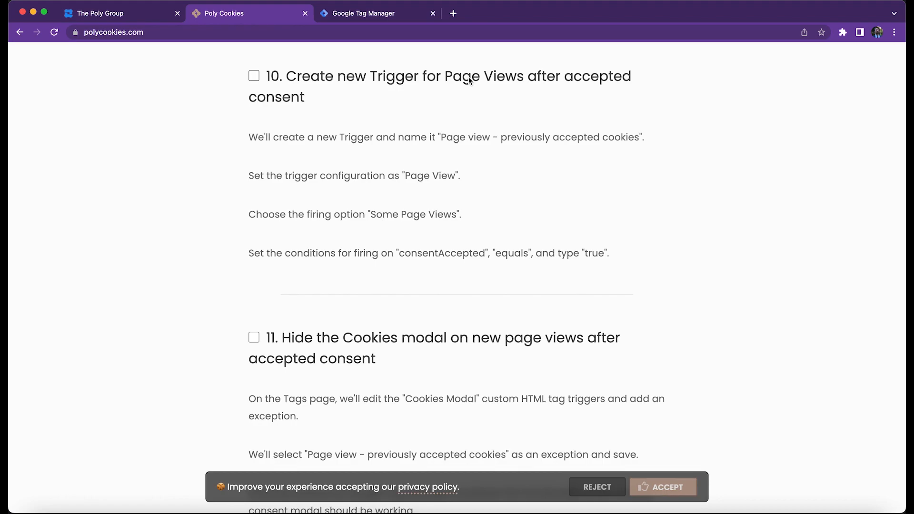
Create a new trigger in Google Tag Manager named "Page view - previously accepted cookies" with the type Page View.
{"action": "left_click", "coordinate": [362, 15]}
{"action": "left_click", "coordinate": [70, 225]}
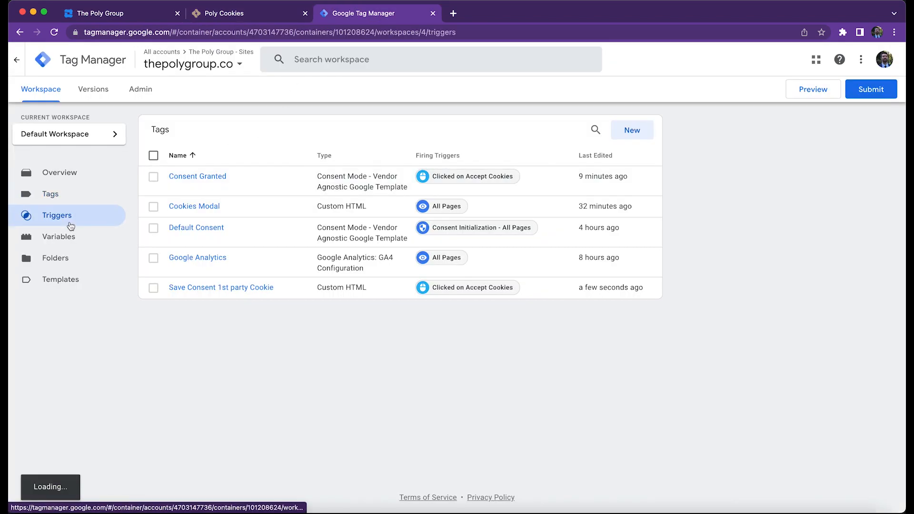
{"action": "left_click", "coordinate": [647, 131]}
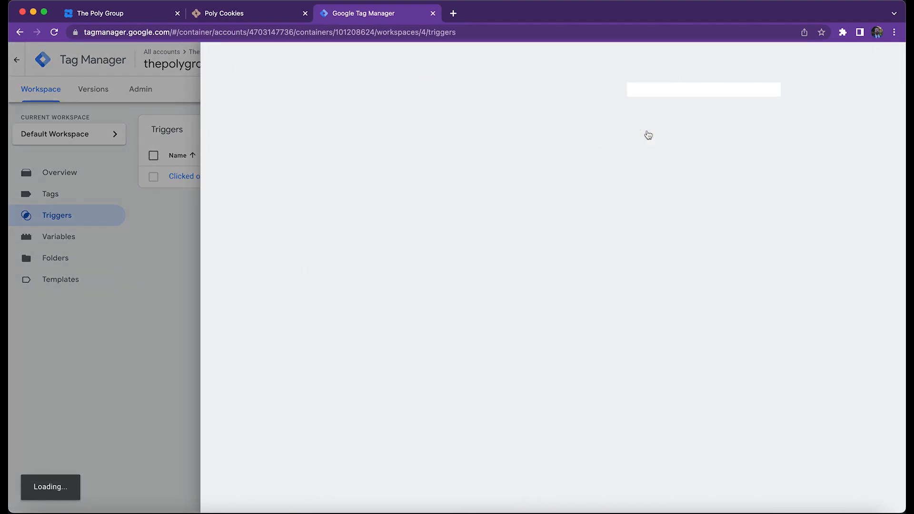
{"action": "triple_click", "coordinate": [282, 67]}
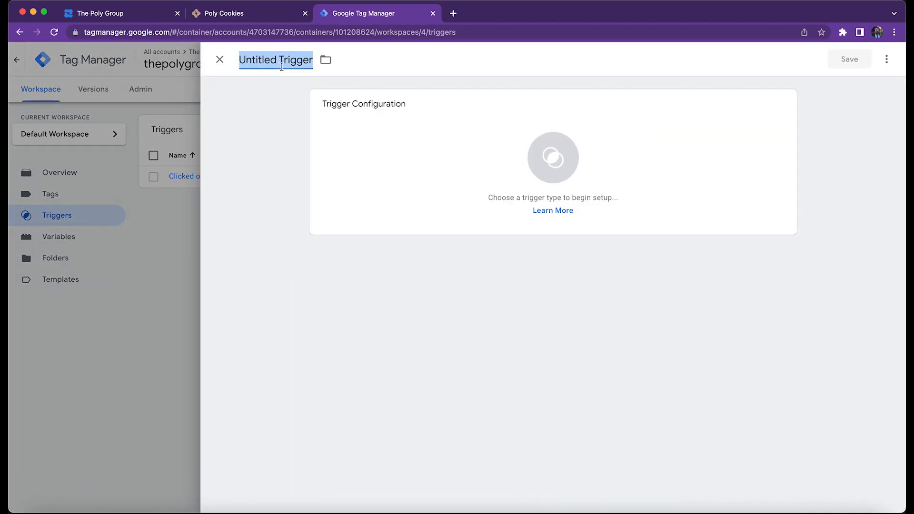
{"action": "type", "text": "Page view - previously accepted cookies"}
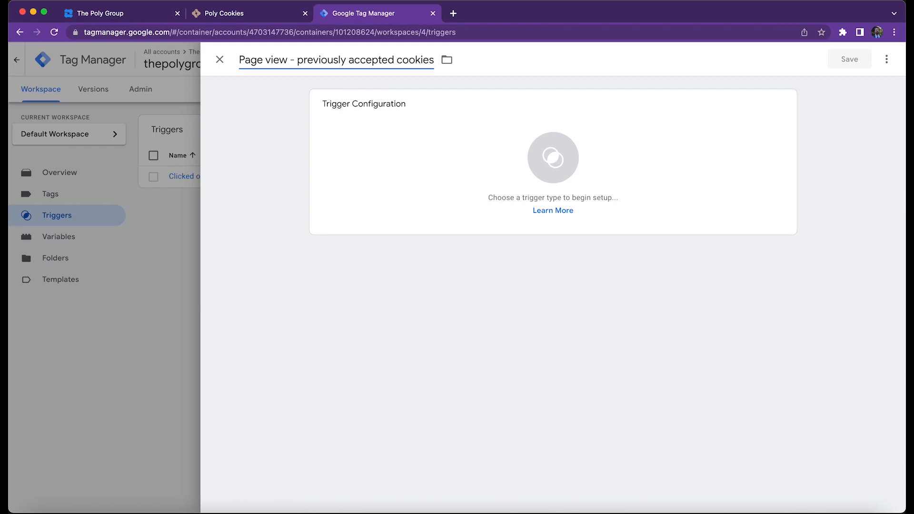
{"action": "left_click", "coordinate": [445, 170]}
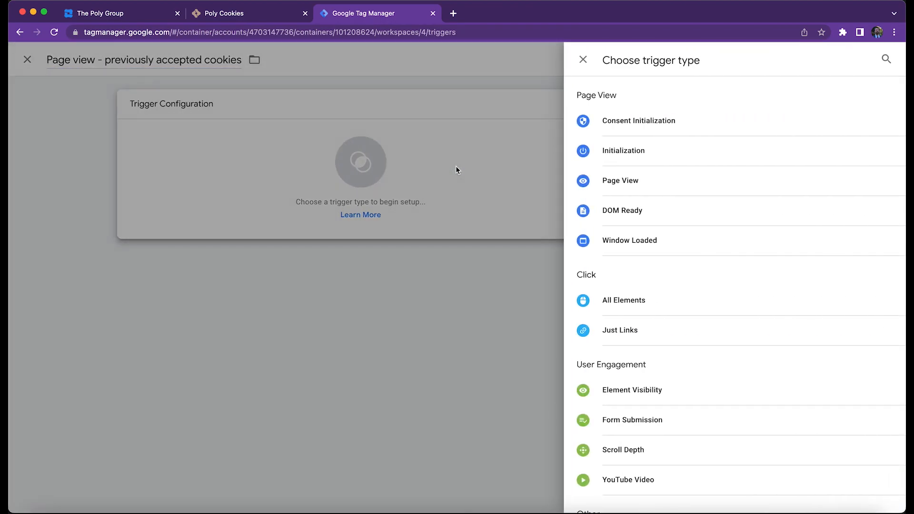
{"action": "left_click", "coordinate": [639, 188]}
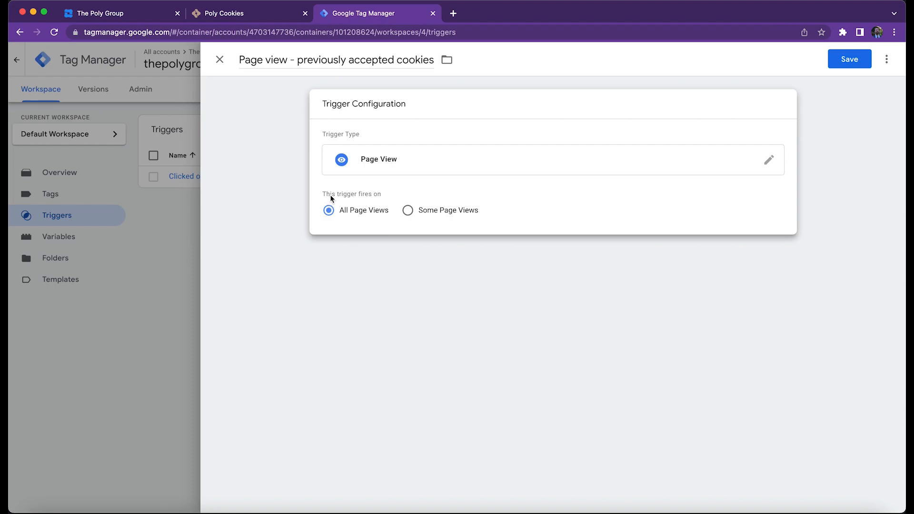
Make the trigger fire on Some Page Views where consentAccepted equals "true" and save it.
{"action": "left_click", "coordinate": [442, 217]}
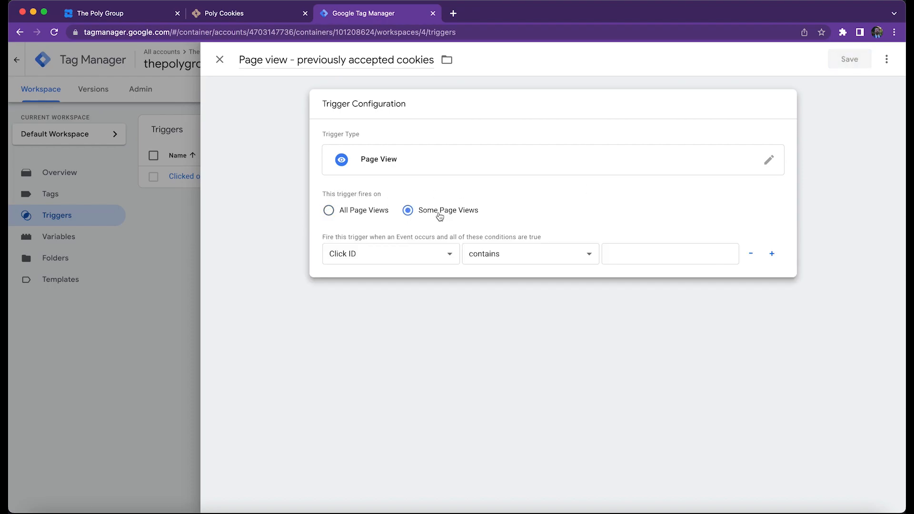
{"action": "left_click", "coordinate": [416, 255]}
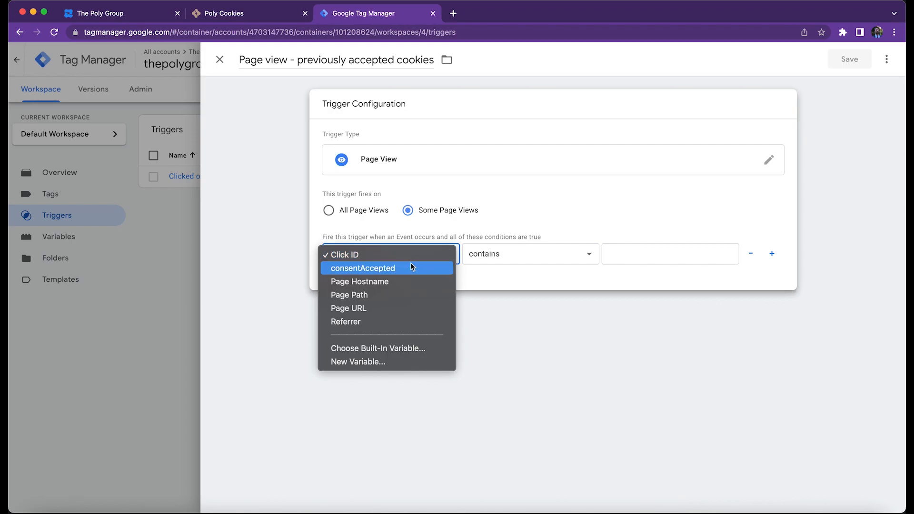
{"action": "left_click", "coordinate": [412, 267]}
{"action": "left_click", "coordinate": [481, 257]}
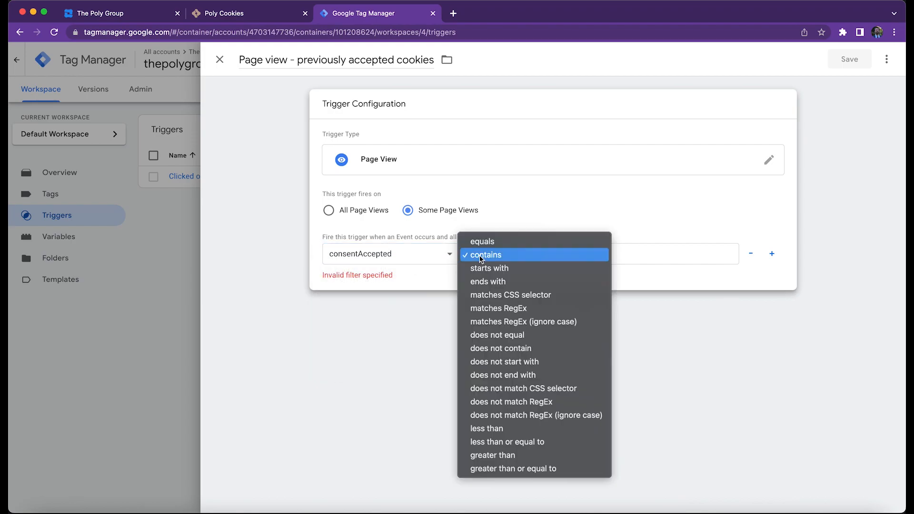
{"action": "left_click", "coordinate": [486, 241]}
{"action": "left_click", "coordinate": [636, 256]}
{"action": "type", "text": "true"}
{"action": "left_click", "coordinate": [848, 60]}
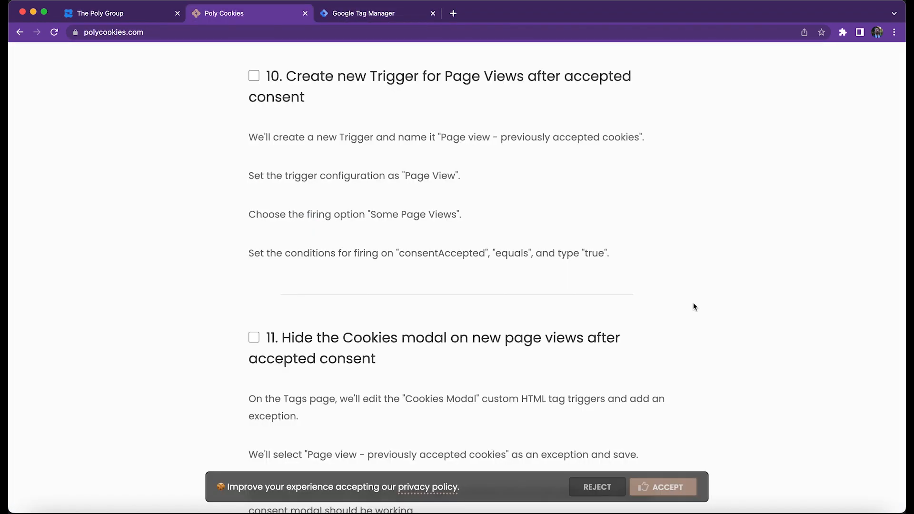
Check off step 10, the page view trigger, in the installation guide and go on to step 11.
{"action": "left_click", "coordinate": [254, 76]}
{"action": "scroll", "coordinate": [195, 228], "scroll_direction": "down", "scroll_amount": 5}
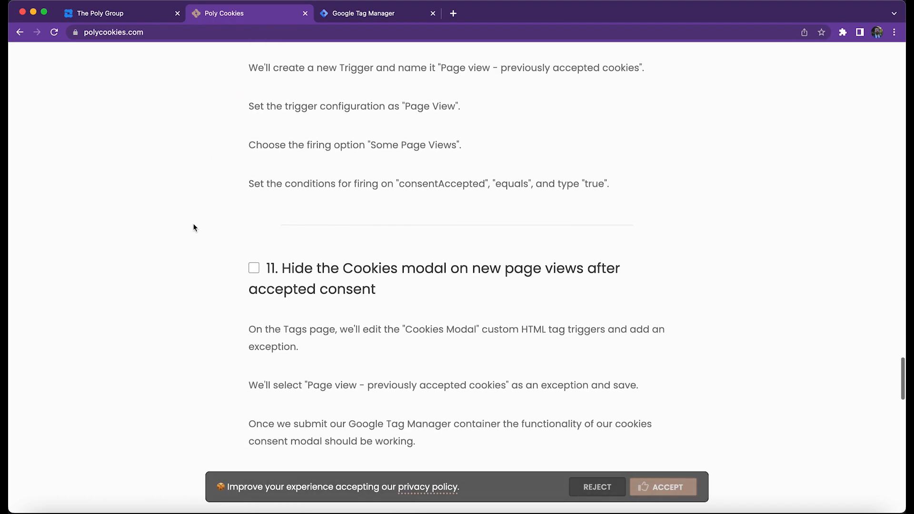
{"action": "scroll", "coordinate": [194, 227], "scroll_direction": "down", "scroll_amount": 2}
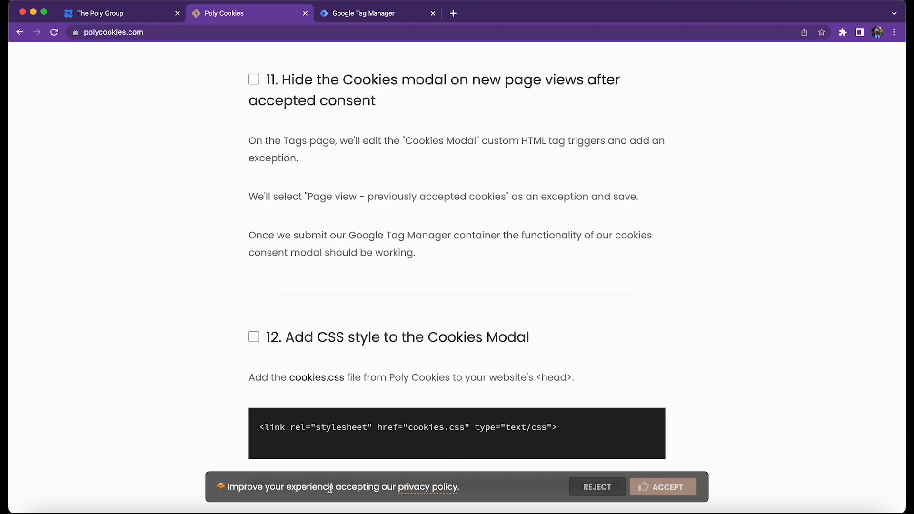
Add Page view - previously accepted cookies as an exception to the Cookies Modal tag in Google Tag Manager and save the tag.
{"action": "key", "text": "ctrl+Tab"}
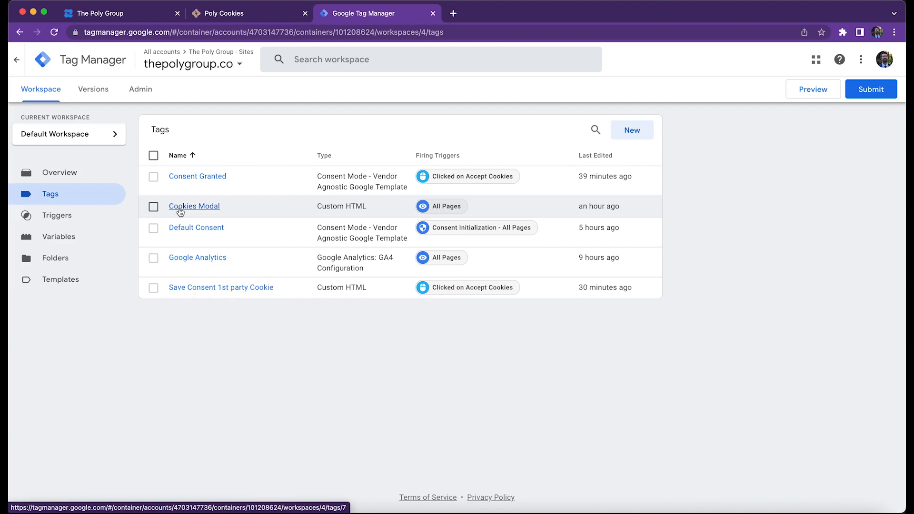
{"action": "left_click", "coordinate": [187, 208]}
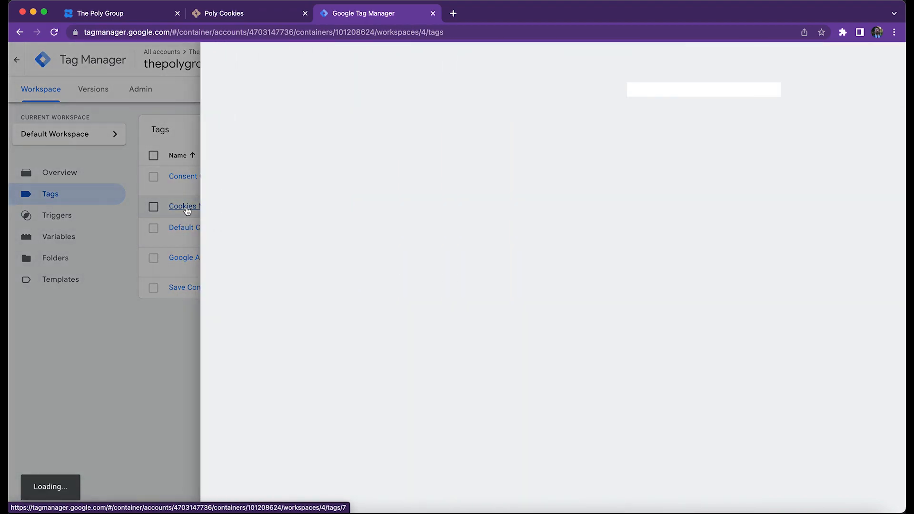
{"action": "left_click", "coordinate": [785, 419]}
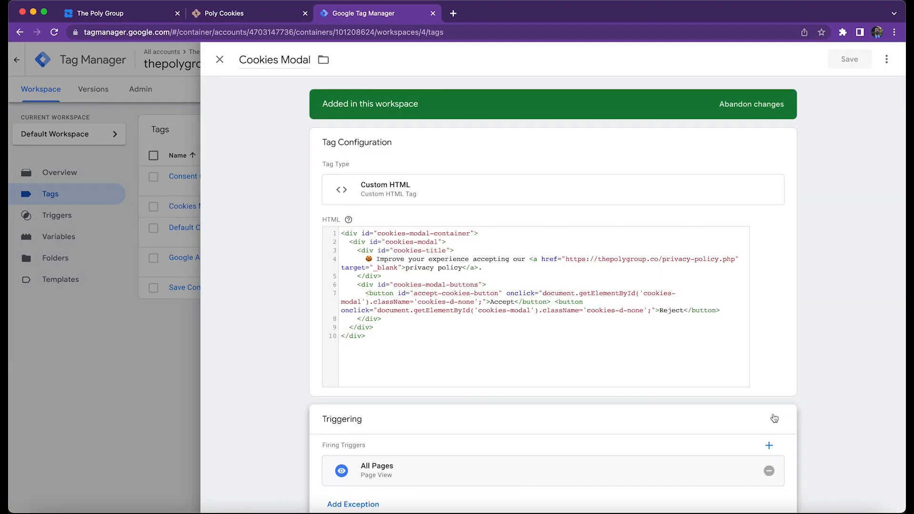
{"action": "left_click", "coordinate": [361, 479]}
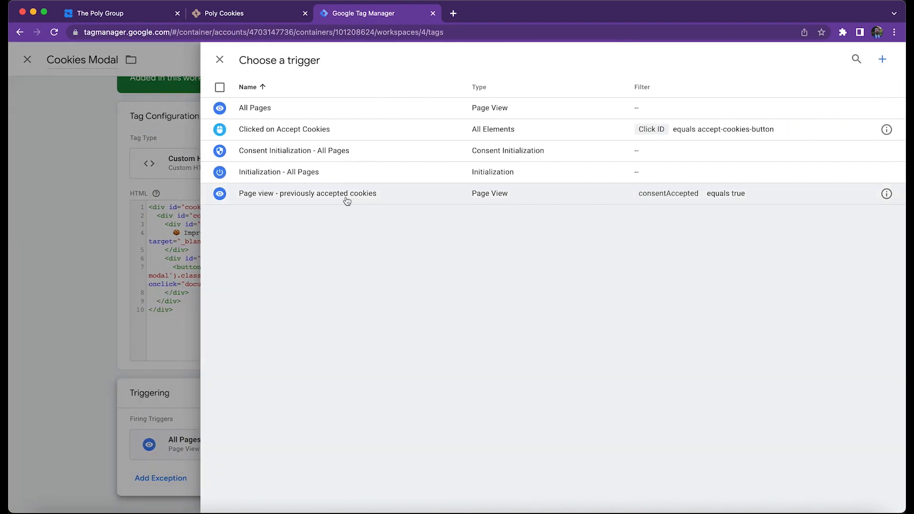
{"action": "left_click", "coordinate": [347, 200]}
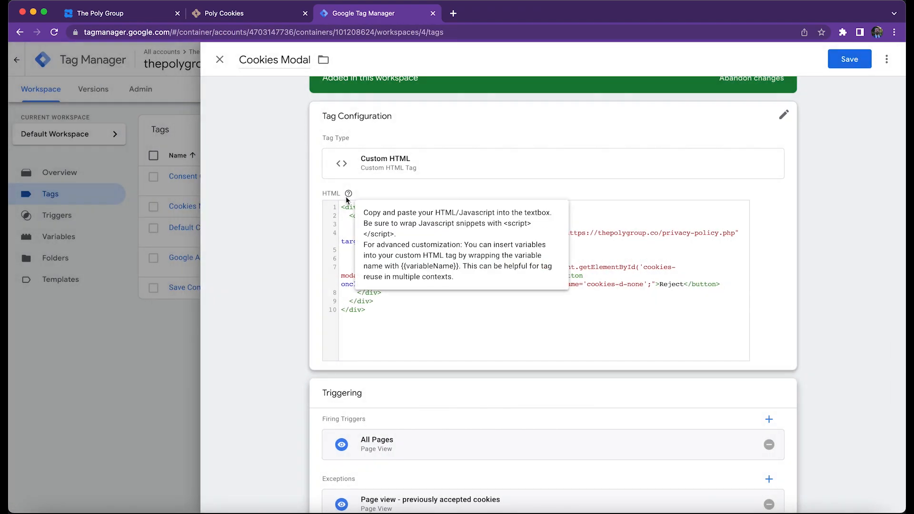
{"action": "left_click", "coordinate": [857, 59]}
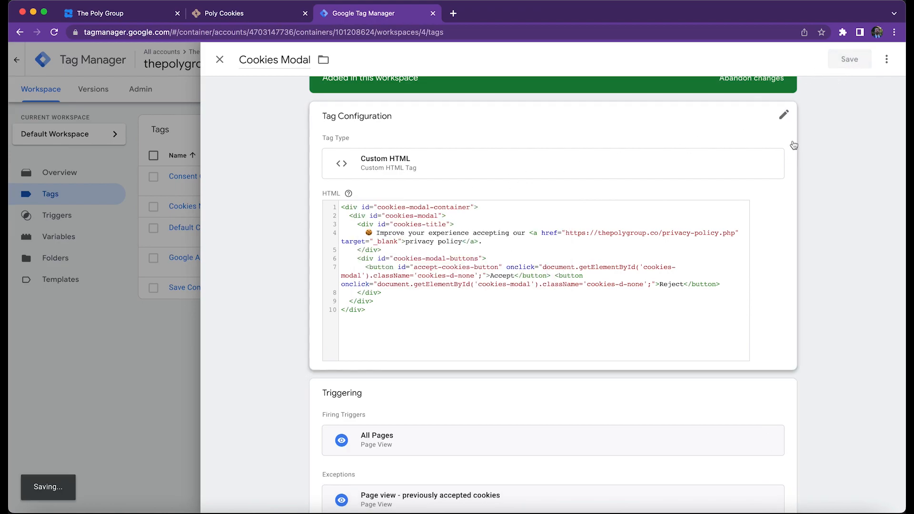
Check off step 11, hiding the cookies modal, in the installation guide and go on to step 12 on CSS styling.
{"action": "left_click", "coordinate": [280, 18]}
{"action": "left_click", "coordinate": [254, 80]}
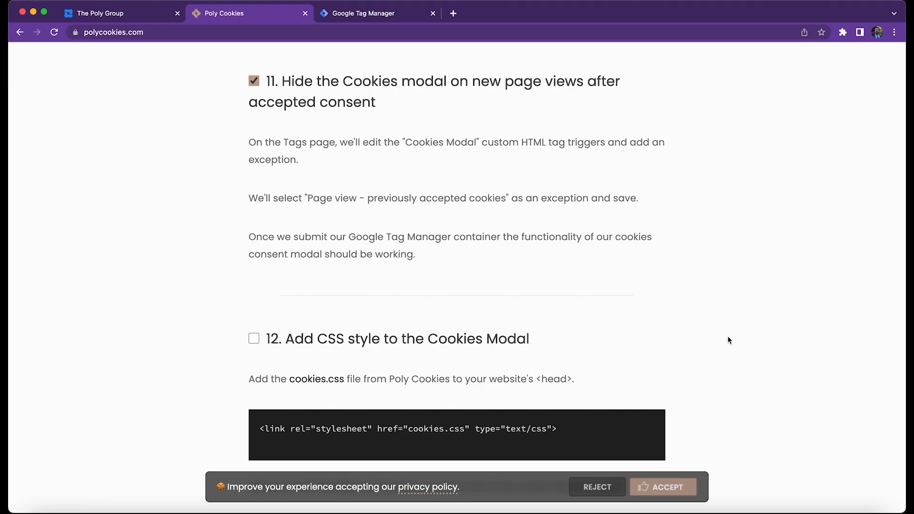
{"action": "scroll", "coordinate": [728, 336], "scroll_direction": "down", "scroll_amount": 5}
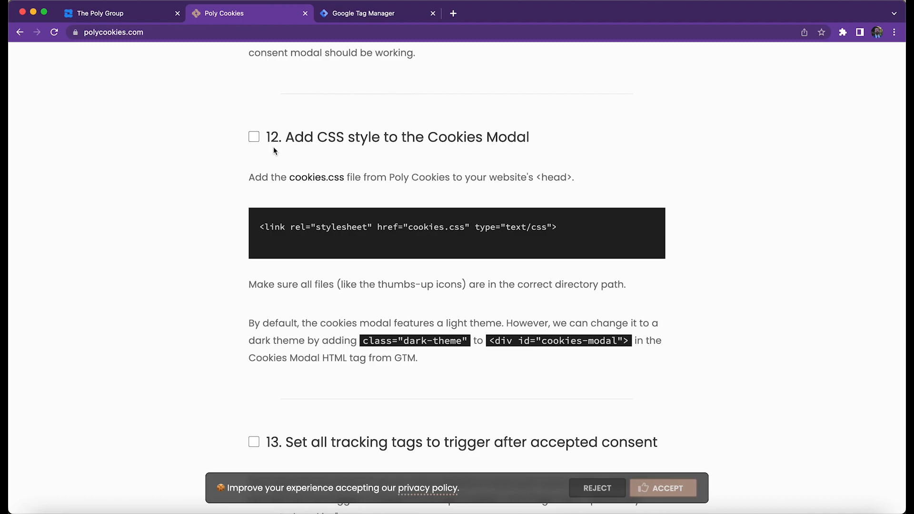
{"action": "scroll", "coordinate": [274, 149], "scroll_direction": "down", "scroll_amount": 5}
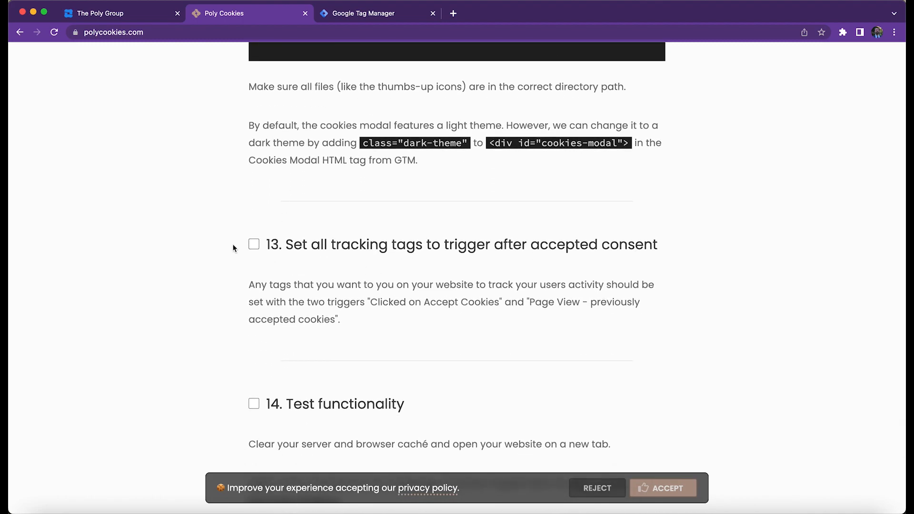
{"action": "scroll", "coordinate": [234, 247], "scroll_direction": "up", "scroll_amount": 7}
{"action": "scroll", "coordinate": [234, 243], "scroll_direction": "down", "scroll_amount": 3}
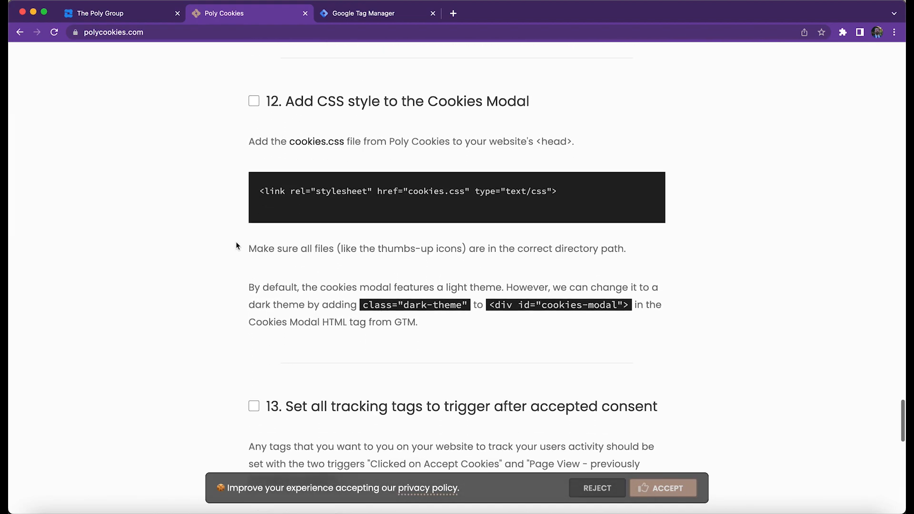
Try to insert the full contents of cookies-for-cms.html above the existing HTML of the Cookies Modal tag in Google Tag Manager.
{"action": "triple_click", "coordinate": [276, 196]}
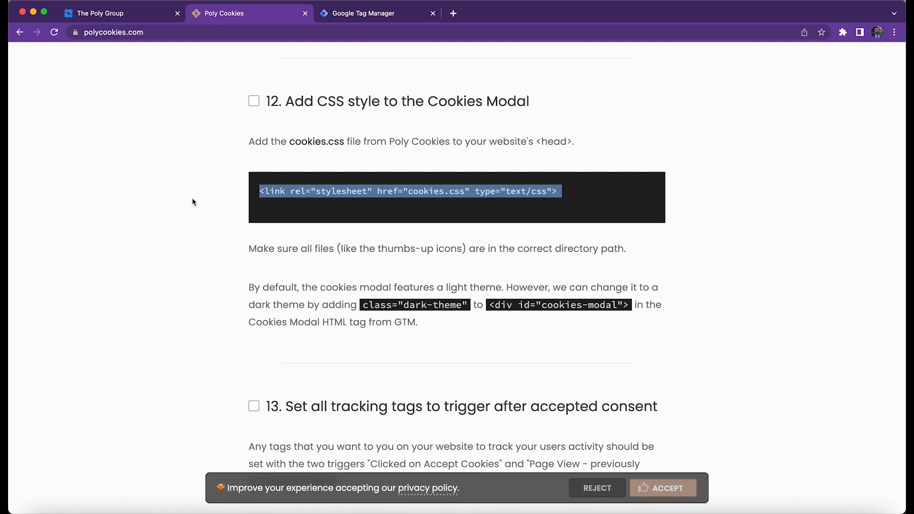
{"action": "left_click", "coordinate": [179, 211]}
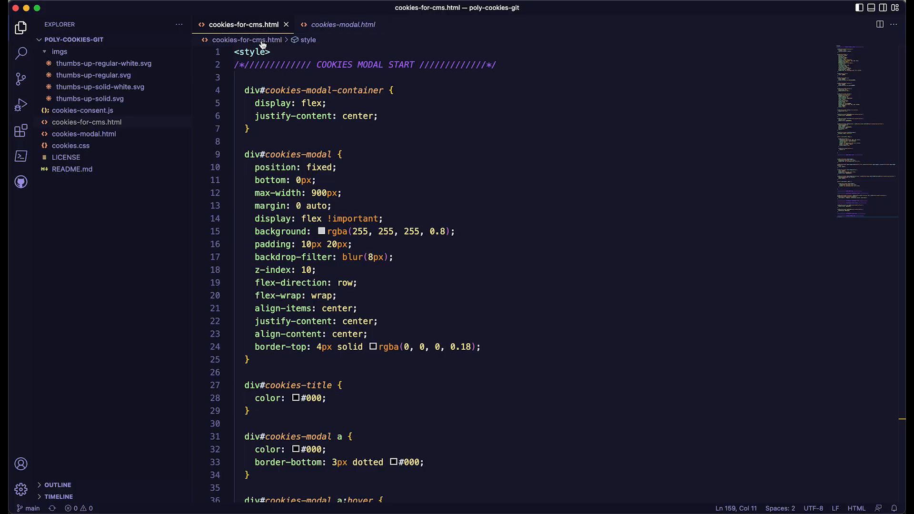
{"action": "key", "text": "super+a"}
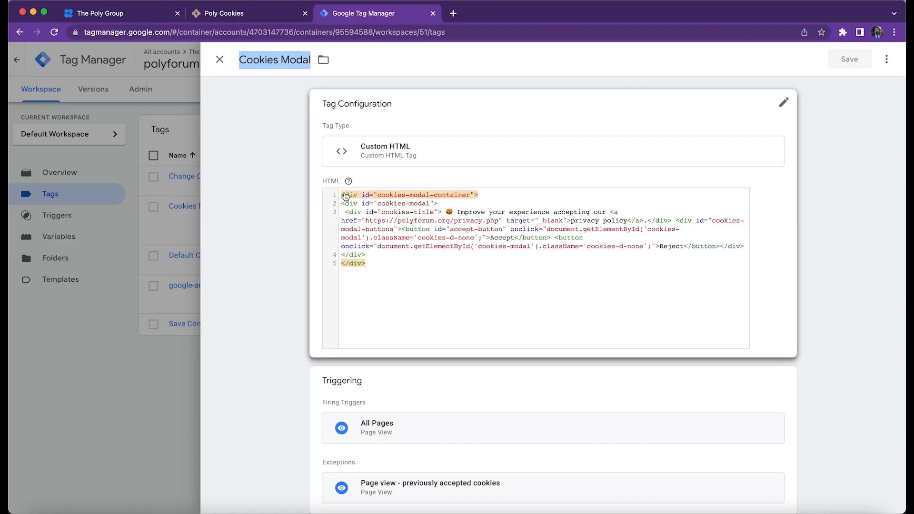
{"action": "left_click", "coordinate": [343, 213]}
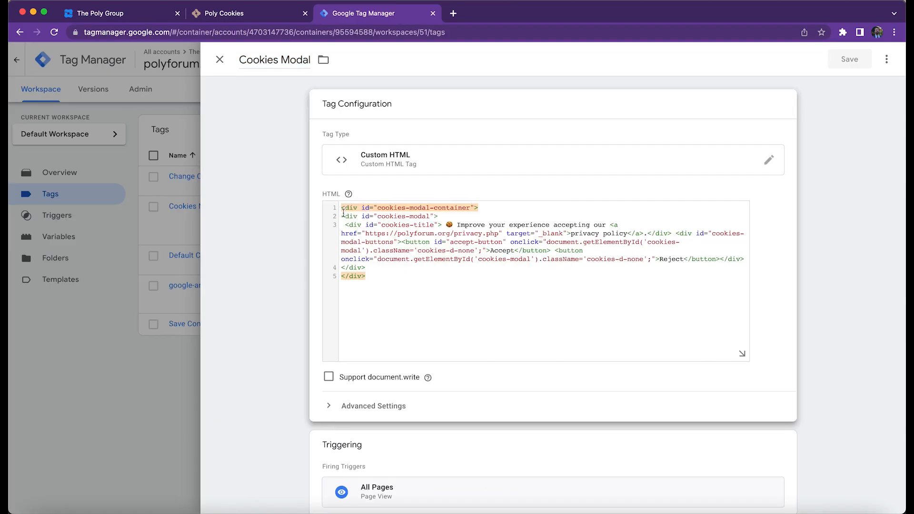
{"action": "key", "text": "Return"}
{"action": "key", "text": "super+v"}
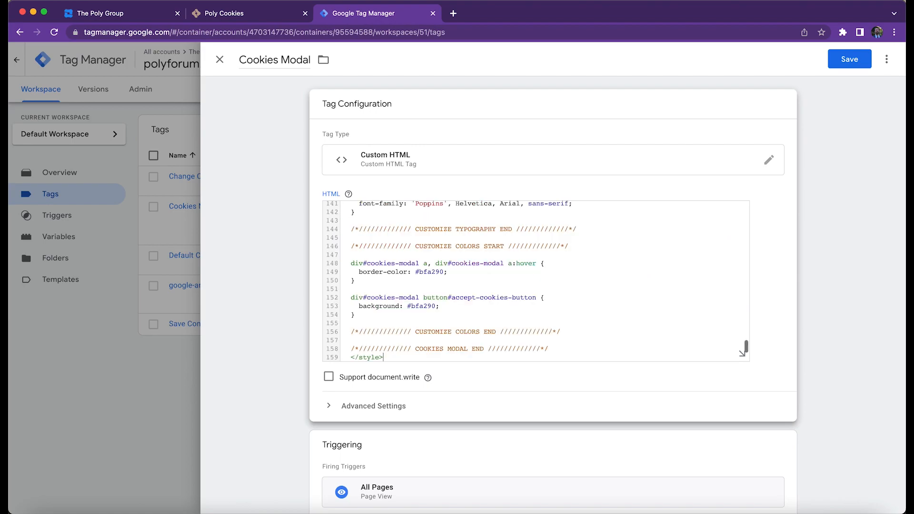
{"action": "scroll", "coordinate": [743, 354], "scroll_direction": "down", "scroll_amount": 2}
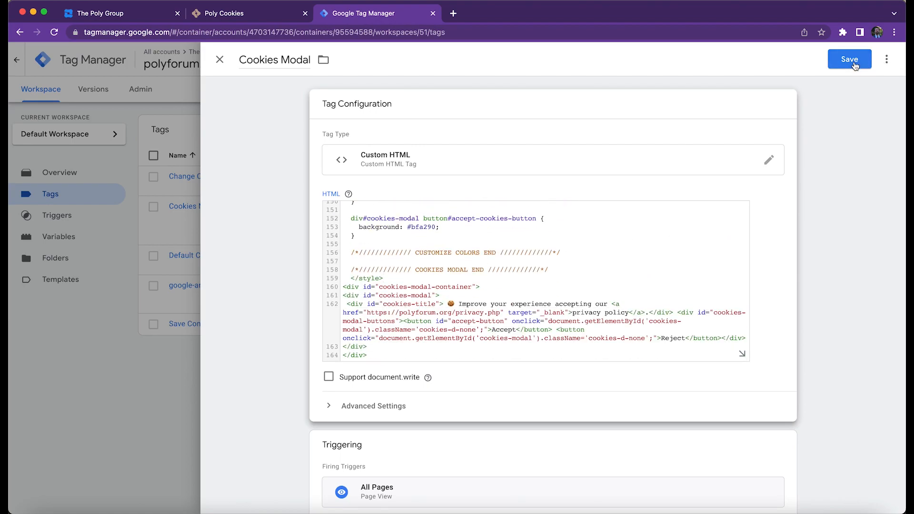
Remove the inserted style block from the Cookies Modal tag, restoring its original HTML.
{"action": "scroll", "coordinate": [375, 281], "scroll_direction": "up", "scroll_amount": 15}
{"action": "scroll", "coordinate": [376, 282], "scroll_direction": "up", "scroll_amount": 5}
{"action": "key", "text": "super+a"}
{"action": "key", "text": "super+v"}
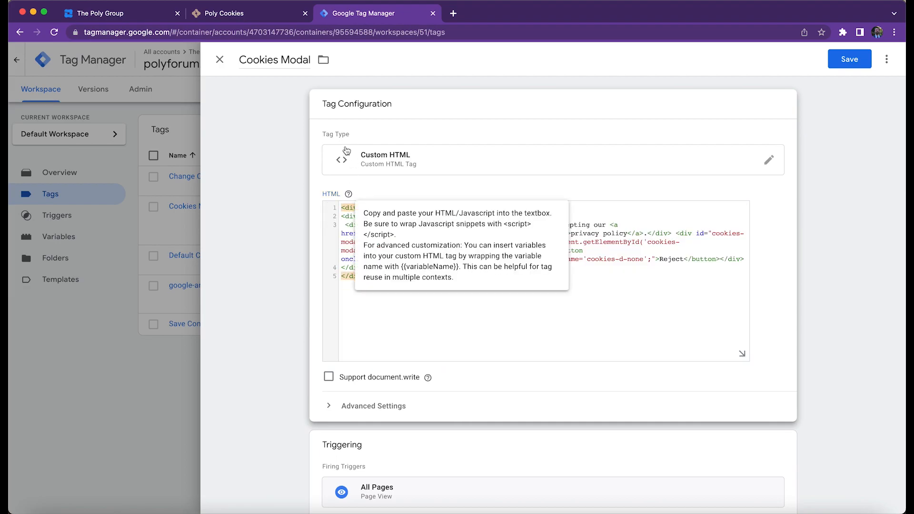
Copy the cookies.css stylesheet link from step 12 of the guide into head.php as a new line below the general CSS links.
{"action": "left_click", "coordinate": [220, 16]}
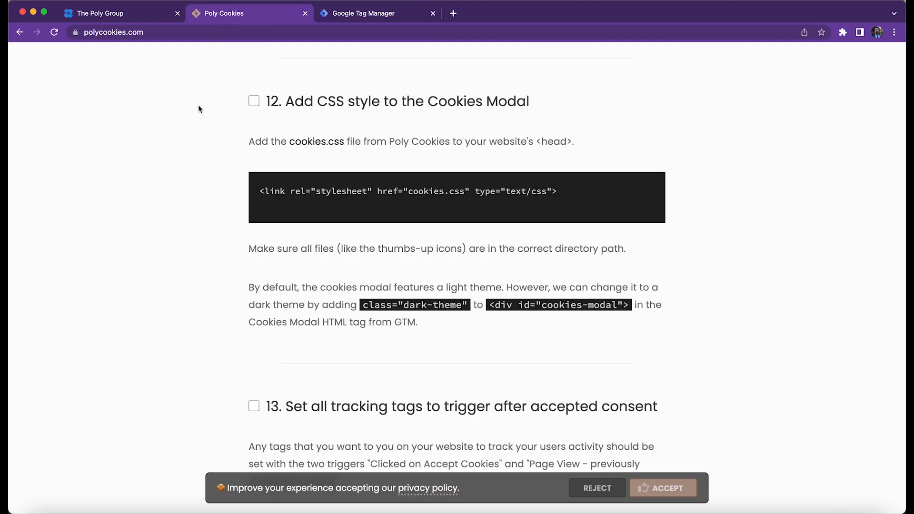
{"action": "triple_click", "coordinate": [336, 191]}
{"action": "key", "text": "super+c"}
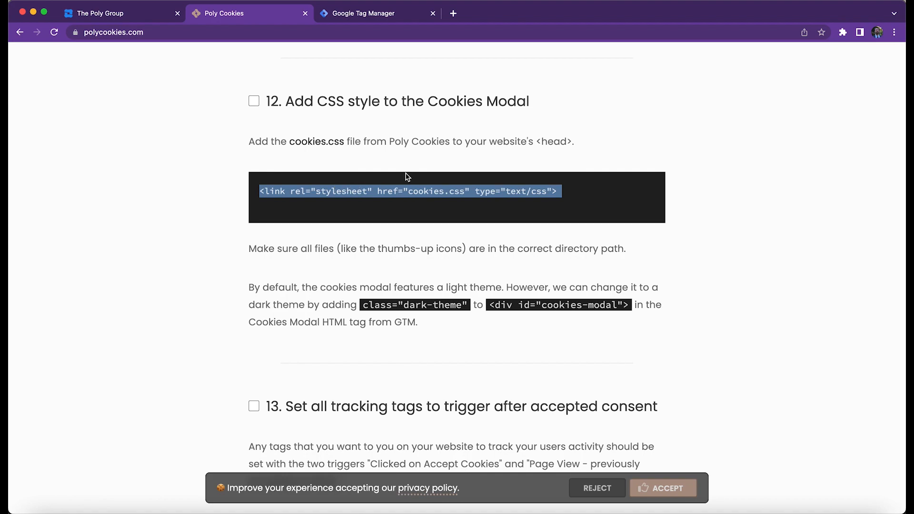
{"action": "key", "text": "Return"}
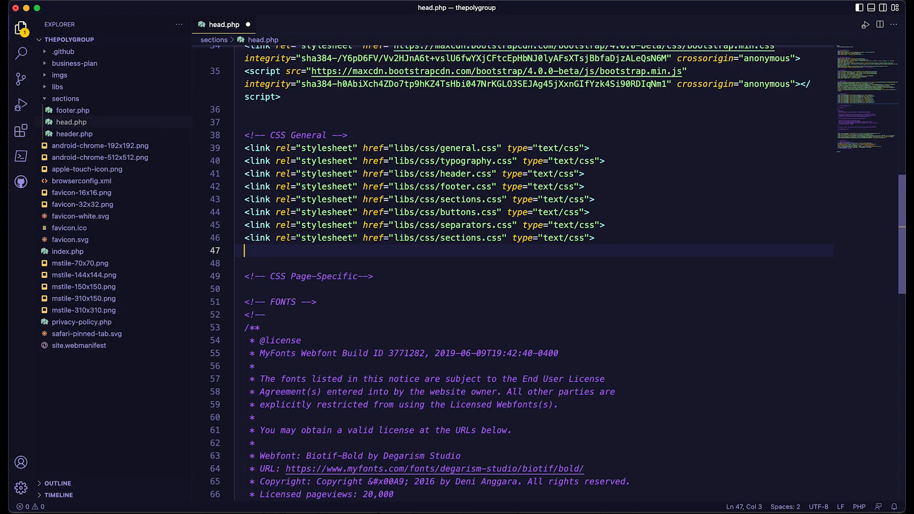
{"action": "key", "text": "super+v"}
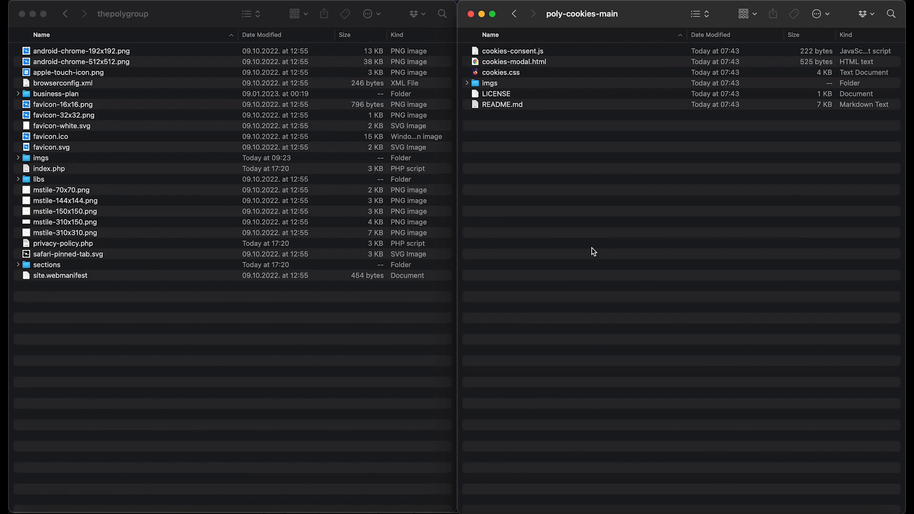
Copy cookies.css from the poly-cookies-main folder into the libs/css folder of thepolygroup.
{"action": "left_click_drag", "start_coordinate": [598, 253], "coordinate": [499, 46]}
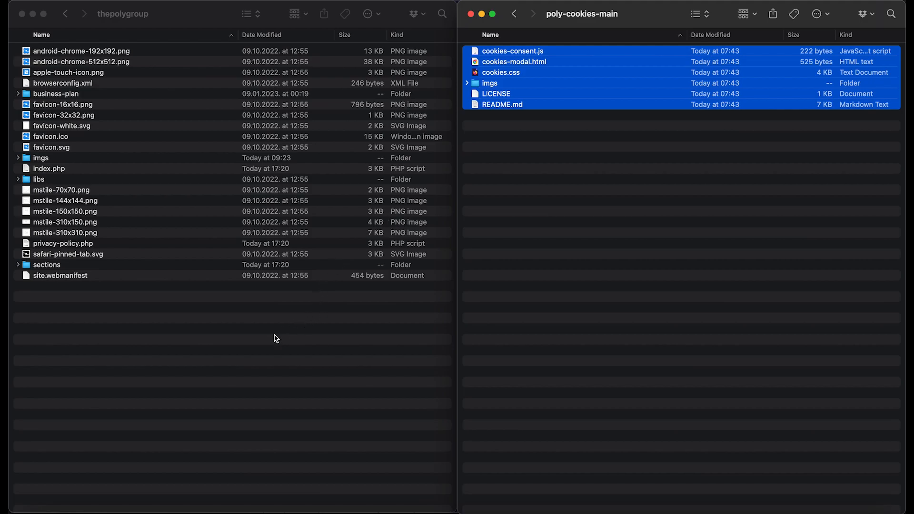
{"action": "left_click", "coordinate": [262, 349]}
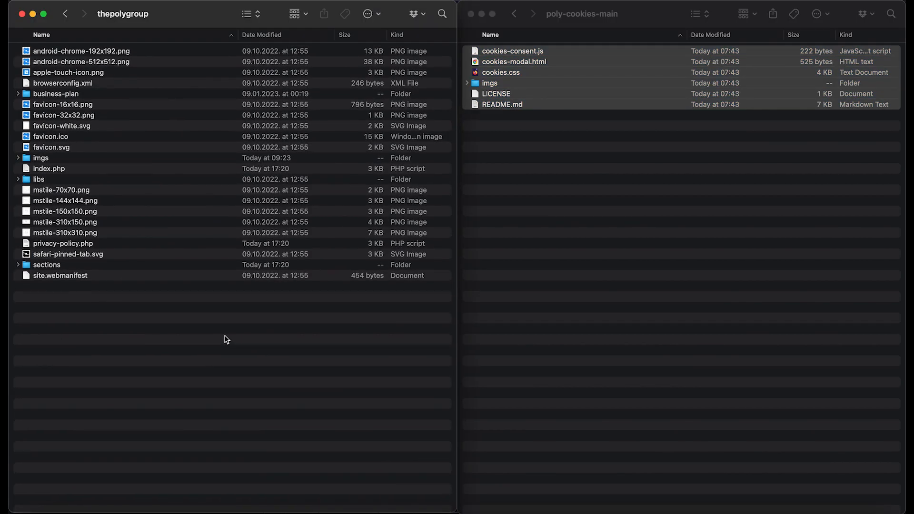
{"action": "left_click", "coordinate": [19, 180]}
{"action": "left_click", "coordinate": [26, 190]}
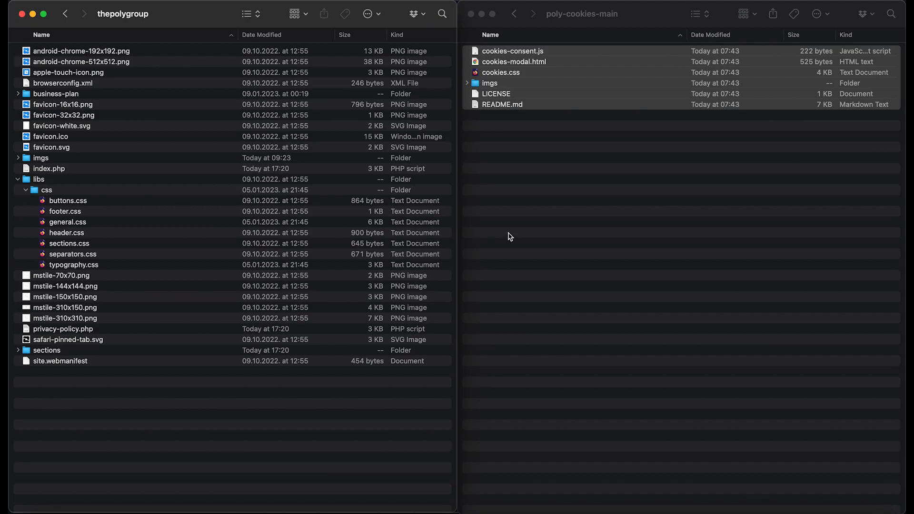
{"action": "left_click", "coordinate": [513, 123]}
{"action": "left_click", "coordinate": [517, 76]}
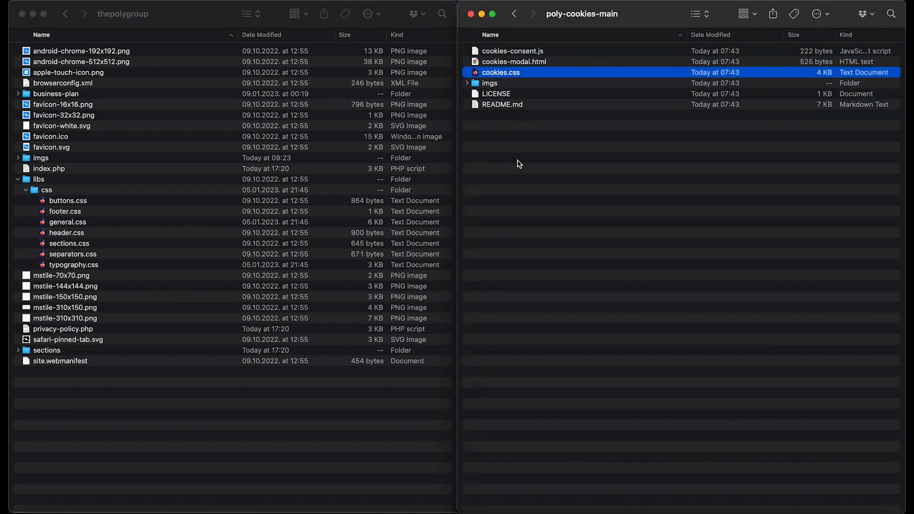
{"action": "left_click", "coordinate": [53, 196]}
{"action": "left_click", "coordinate": [52, 194]}
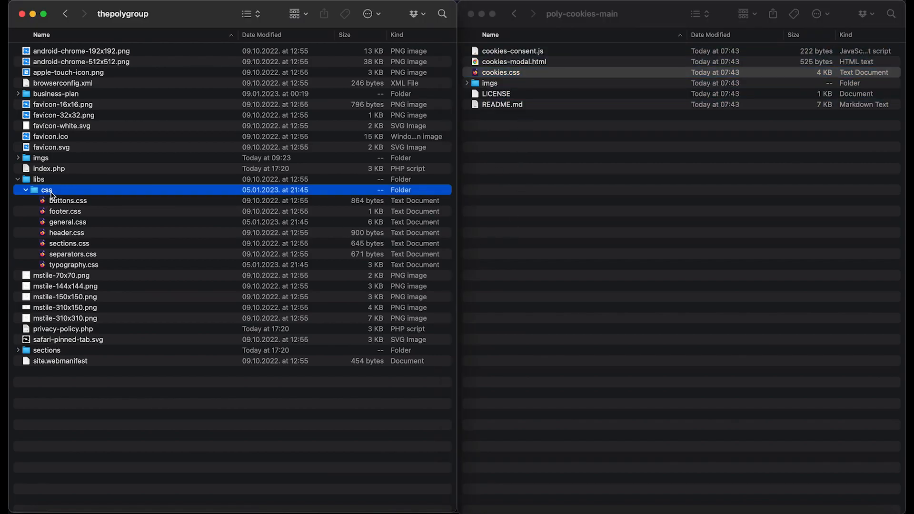
{"action": "key", "text": "super+v"}
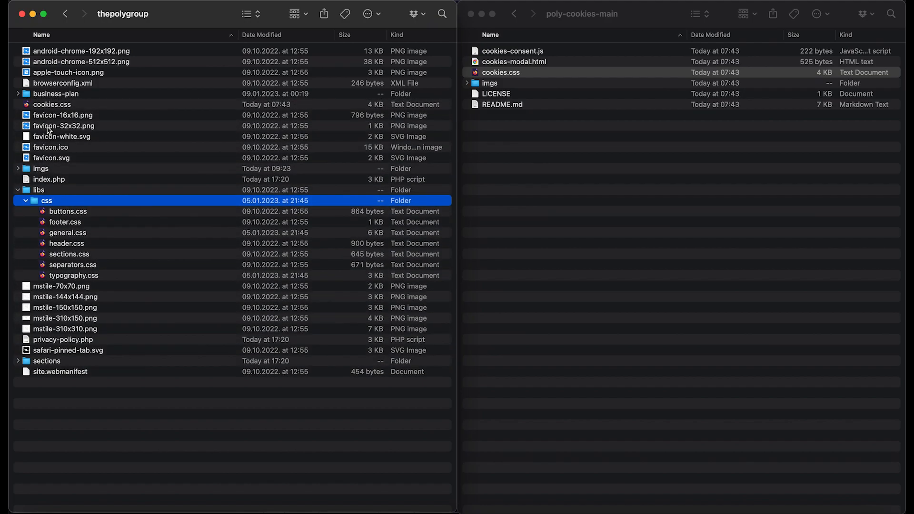
{"action": "left_click_drag", "start_coordinate": [48, 107], "coordinate": [63, 209]}
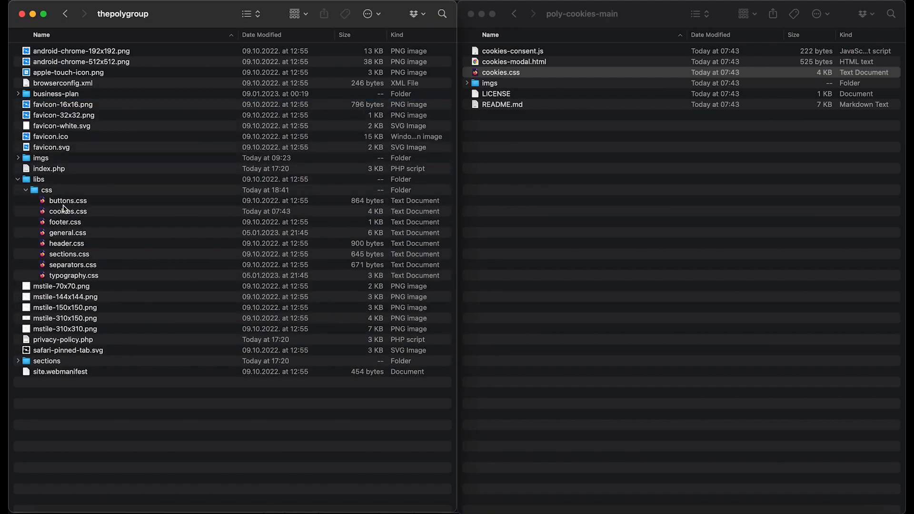
Copy the four thumbs-up SVG icons from the imgs folder of poly-cookies-main into the imgs folder of thepolygroup.
{"action": "left_click", "coordinate": [467, 84]}
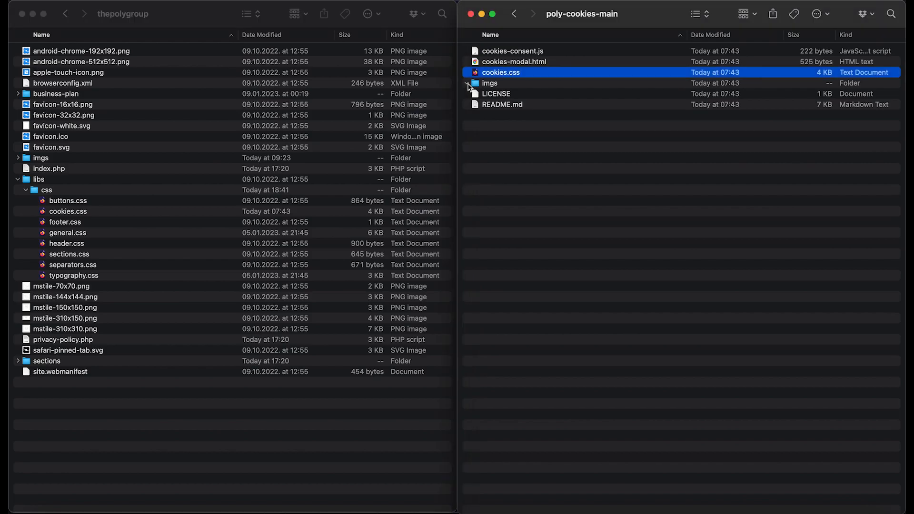
{"action": "left_click", "coordinate": [493, 87]}
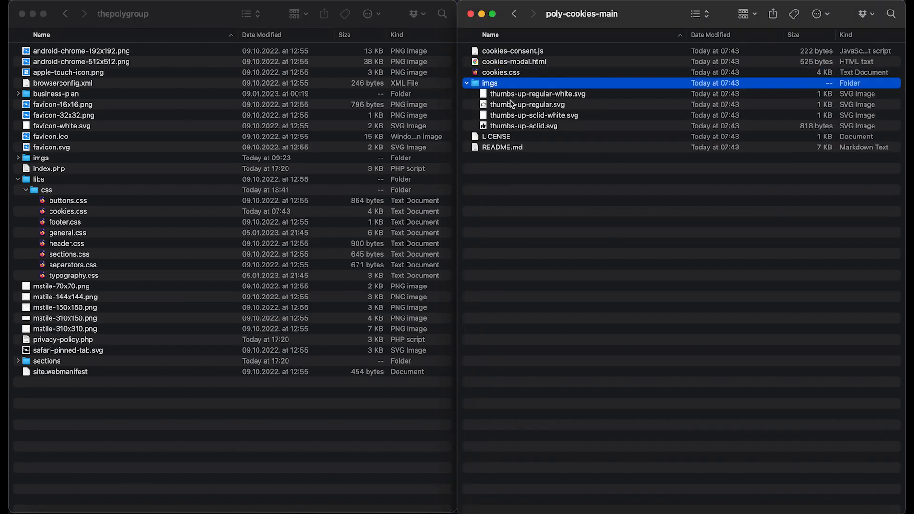
{"action": "left_click", "coordinate": [526, 95]}
{"action": "left_click", "coordinate": [523, 127], "text": "shift"}
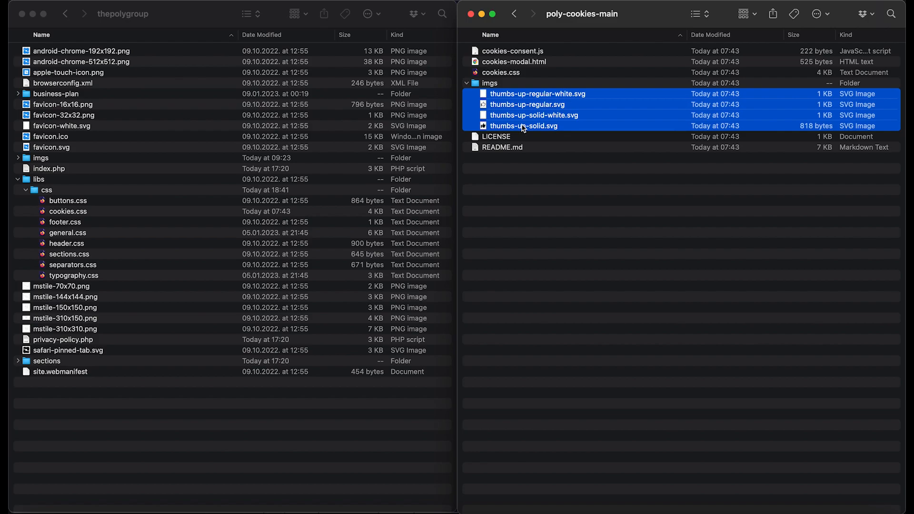
{"action": "left_click", "coordinate": [18, 158]}
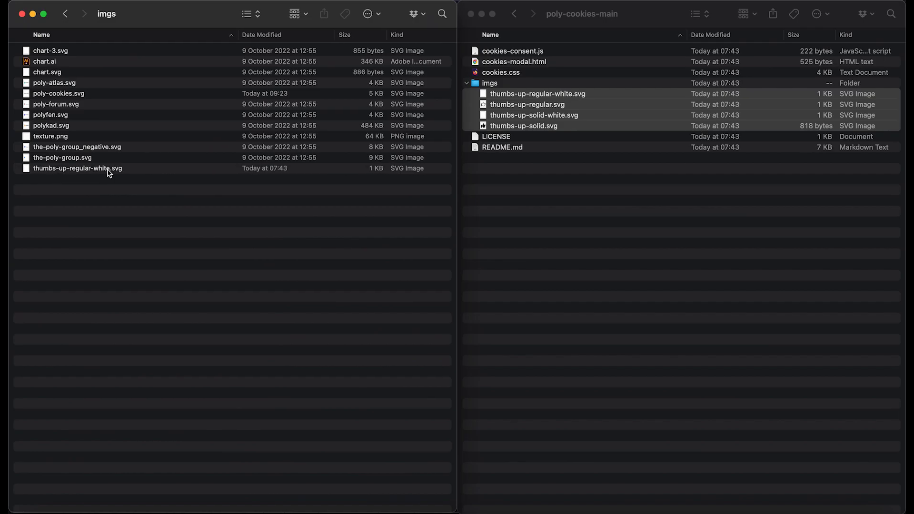
{"action": "left_click", "coordinate": [65, 13]}
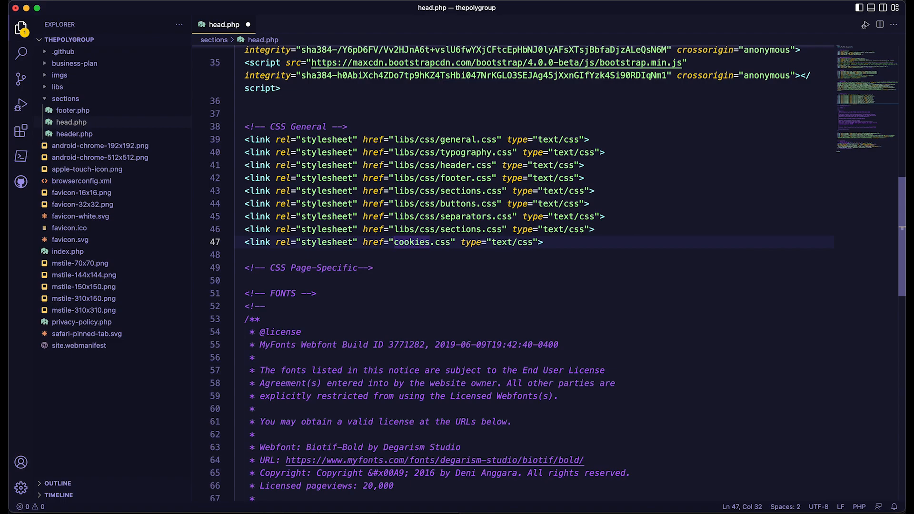
Set the cookies stylesheet link in head.php to the path libs/css/cookies.css.
{"action": "type", "text": "libs"}
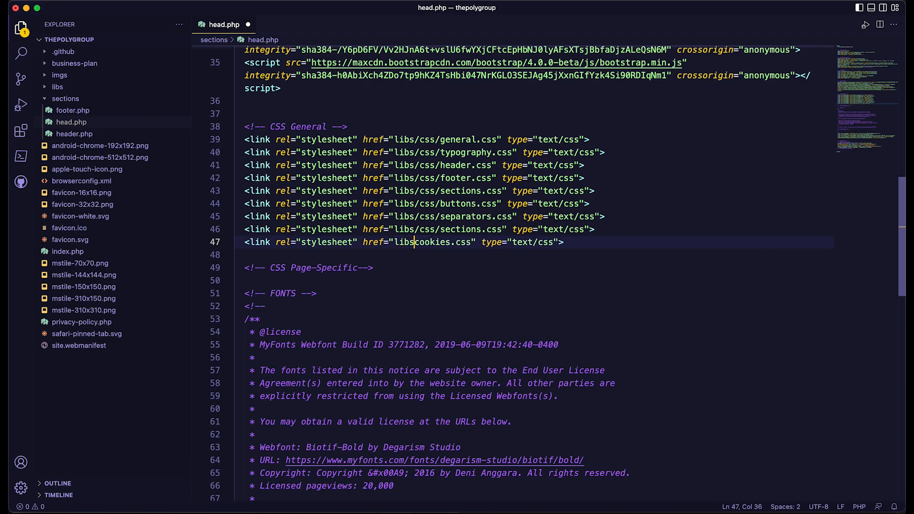
{"action": "type", "text": "/css"}
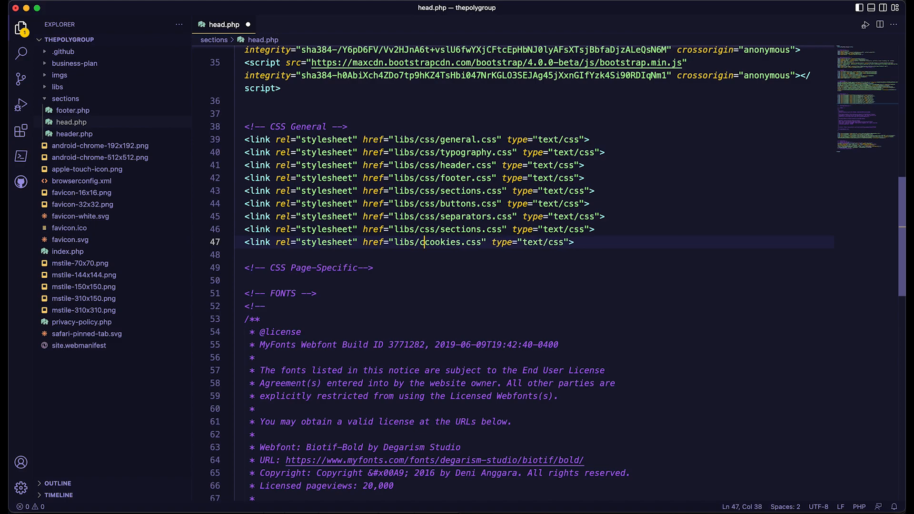
{"action": "type", "text": "/"}
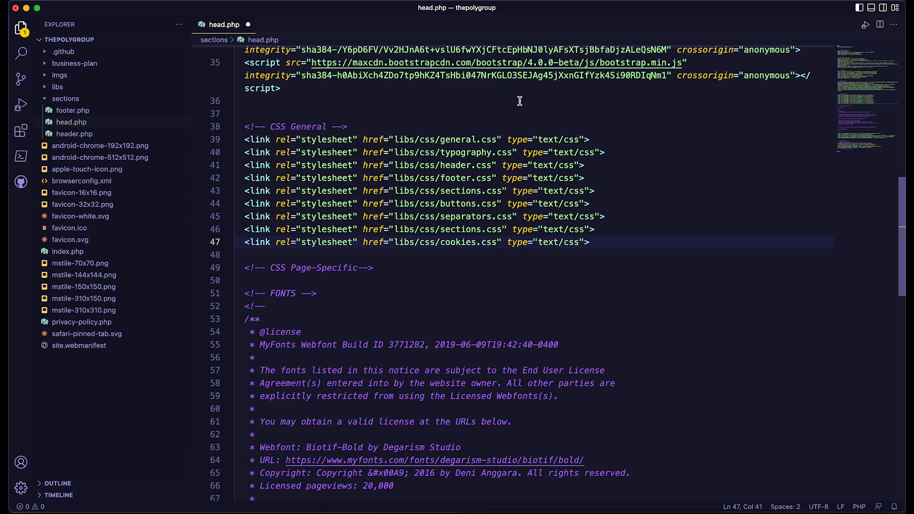
Open libs/css/cookies.css and change the accept button's background image path to ../../imgs/thumbs-up-regular.svg.
{"action": "left_click", "coordinate": [47, 88]}
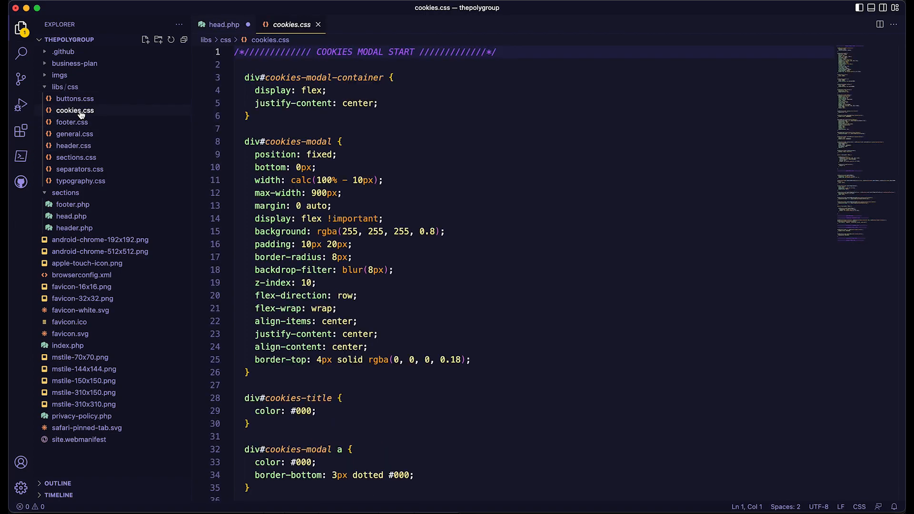
{"action": "left_click", "coordinate": [47, 76]}
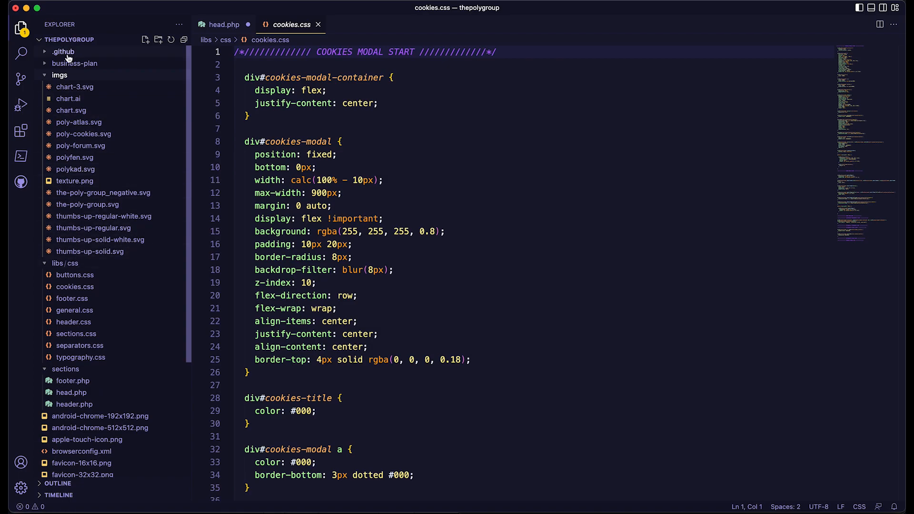
{"action": "scroll", "coordinate": [572, 238], "scroll_direction": "down", "scroll_amount": 7}
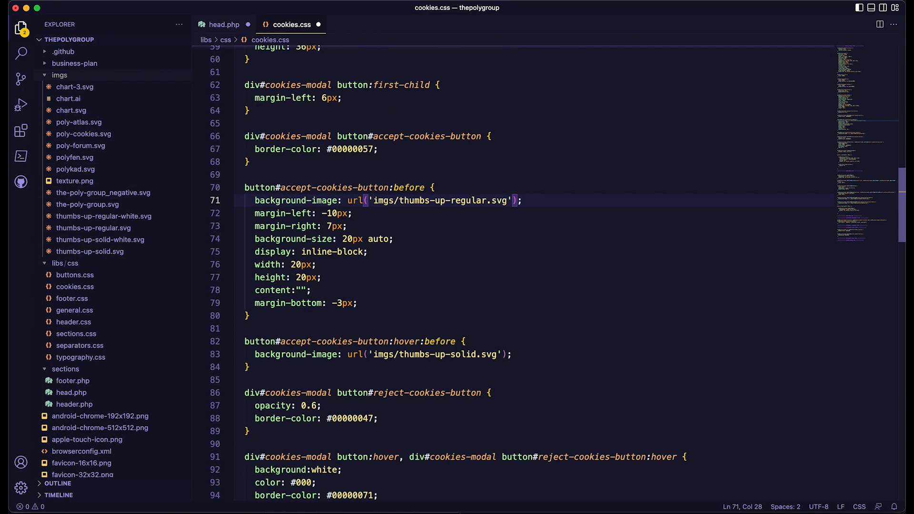
{"action": "type", "text": "../"}
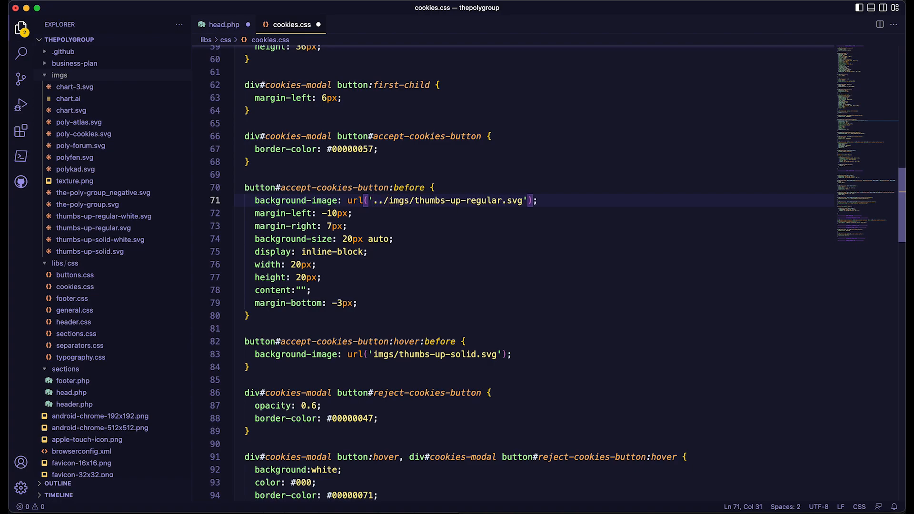
{"action": "type", "text": "../"}
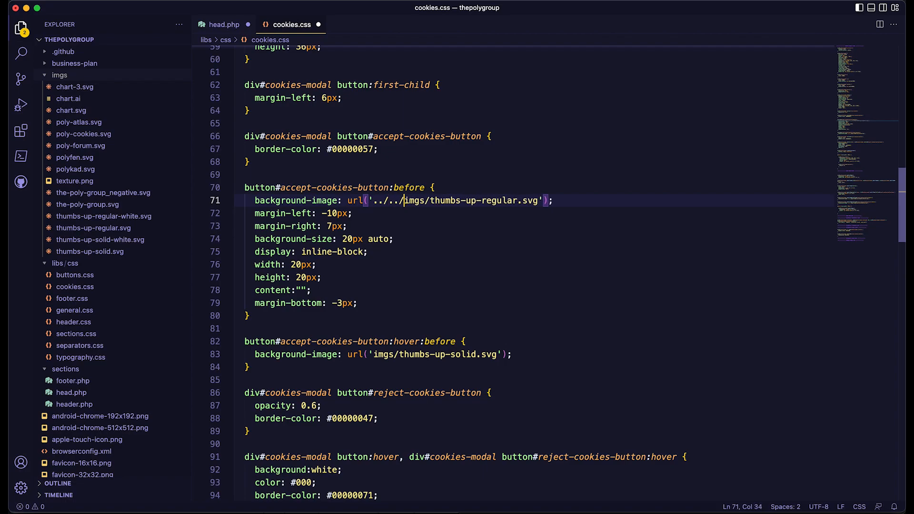
Change the accept button's hover background image path to ../../imgs/thumbs-up-solid.svg.
{"action": "double_click", "coordinate": [415, 201]}
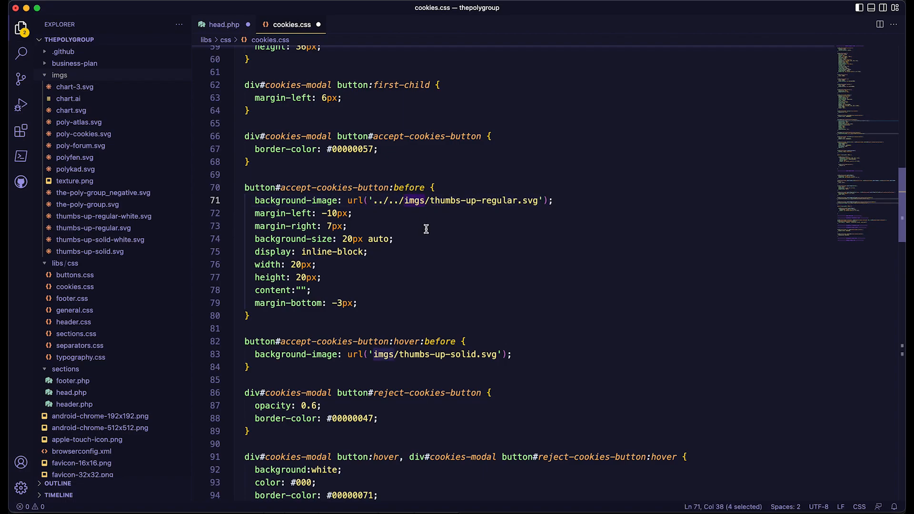
{"action": "left_click", "coordinate": [404, 200]}
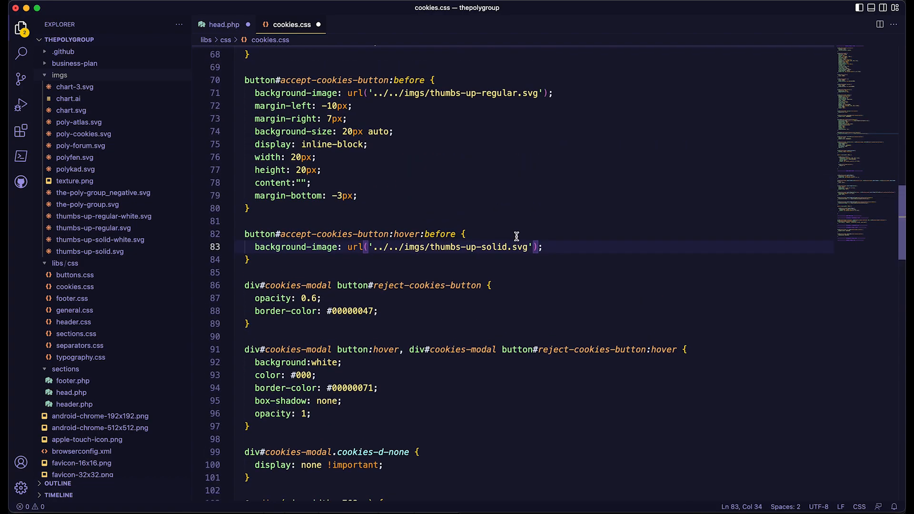
{"action": "scroll", "coordinate": [517, 237], "scroll_direction": "up", "scroll_amount": 4}
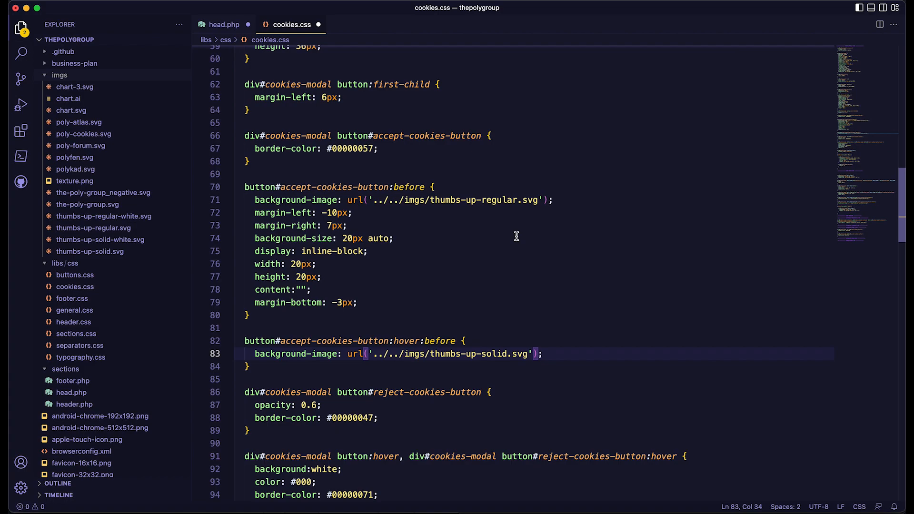
{"action": "scroll", "coordinate": [516, 238], "scroll_direction": "down", "scroll_amount": 5}
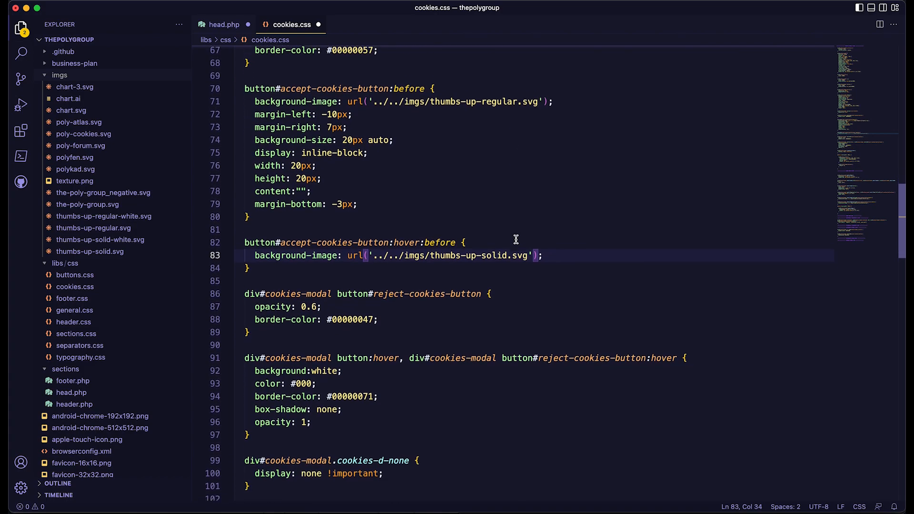
Prefix both dark-theme accept button image paths in cookies.css, normal and hover, with ../../ and save the file.
{"action": "key", "text": "shift+Left"}
{"action": "key", "text": "shift+Left"}
{"action": "key", "text": "shift+Left"}
{"action": "key", "text": "shift+Left"}
{"action": "key", "text": "shift+Left"}
{"action": "key", "text": "shift+Left"}
{"action": "key", "text": "ctrl+c"}
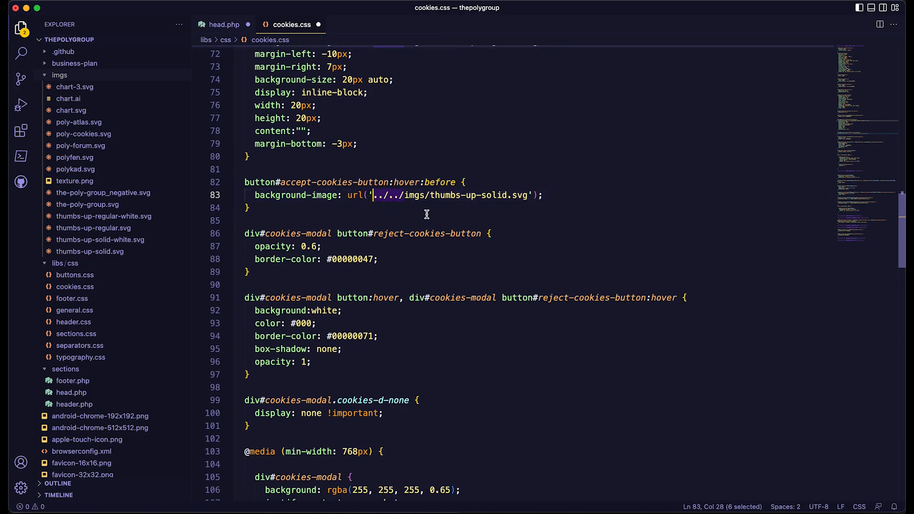
{"action": "scroll", "coordinate": [483, 244], "scroll_direction": "down", "scroll_amount": 5}
{"action": "scroll", "coordinate": [483, 244], "scroll_direction": "down", "scroll_amount": 10}
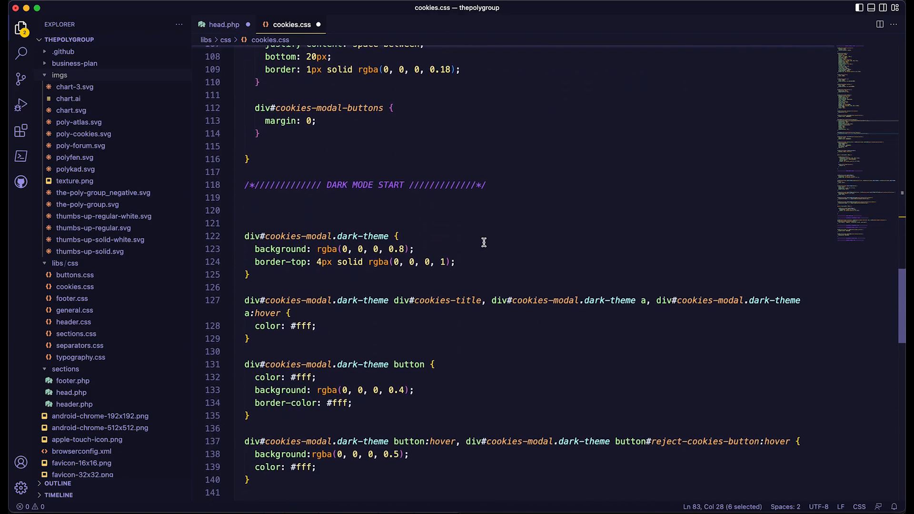
{"action": "scroll", "coordinate": [484, 242], "scroll_direction": "down", "scroll_amount": 3}
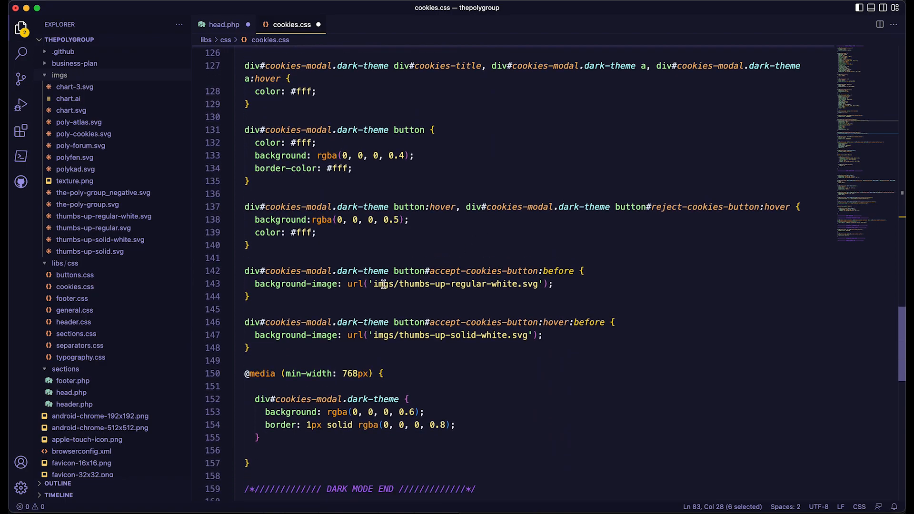
{"action": "left_click", "coordinate": [374, 284]}
{"action": "key", "text": "ctrl+v"}
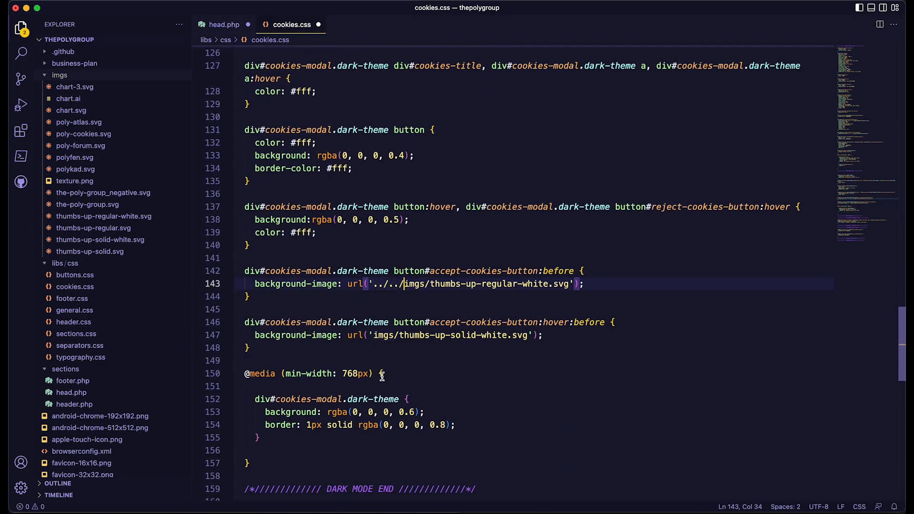
{"action": "left_click", "coordinate": [373, 336]}
{"action": "key", "text": "ctrl+v"}
{"action": "key", "text": "ctrl+s"}
Change the first font in the cookies modal's font-family rule to BiotifMedium in the customize typography section.
{"action": "scroll", "coordinate": [491, 207], "scroll_direction": "down", "scroll_amount": 10}
{"action": "left_click", "coordinate": [490, 207]}
{"action": "scroll", "coordinate": [491, 206], "scroll_direction": "up", "scroll_amount": 2}
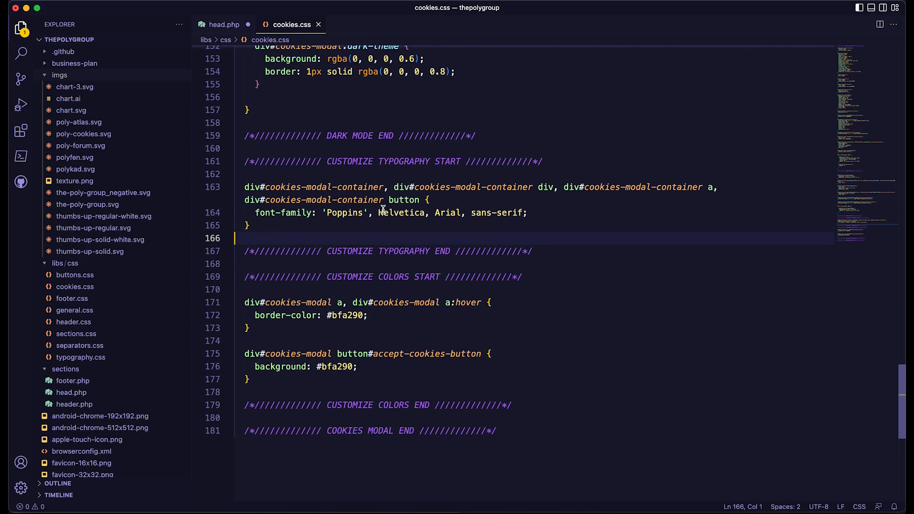
{"action": "double_click", "coordinate": [351, 211]}
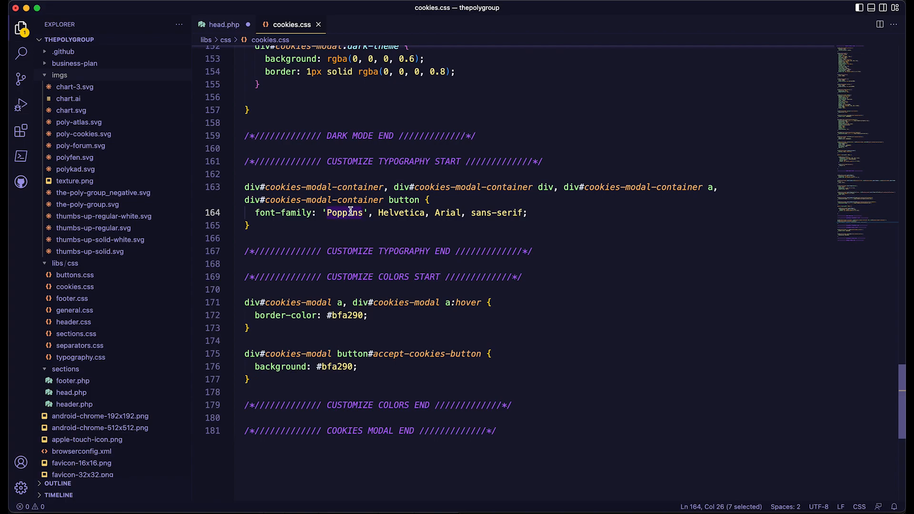
{"action": "type", "text": "Biotif"}
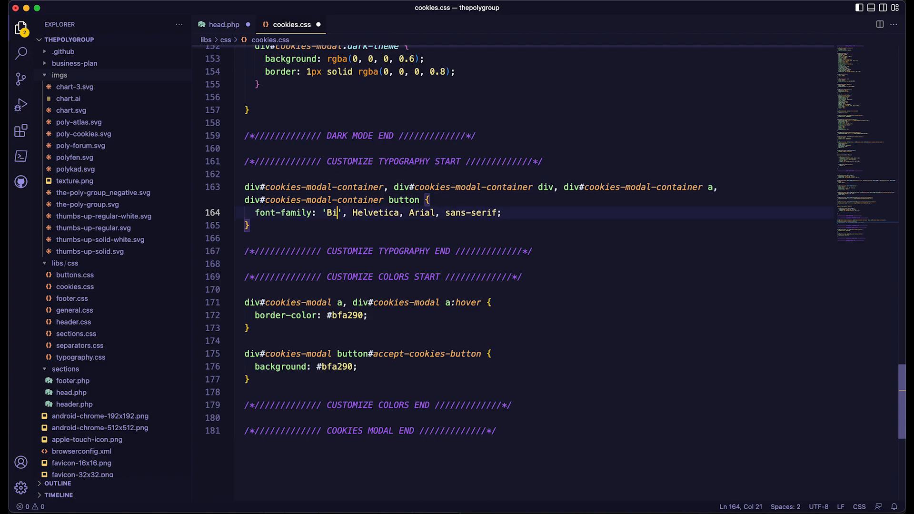
{"action": "type", "text": "Mediu,"}
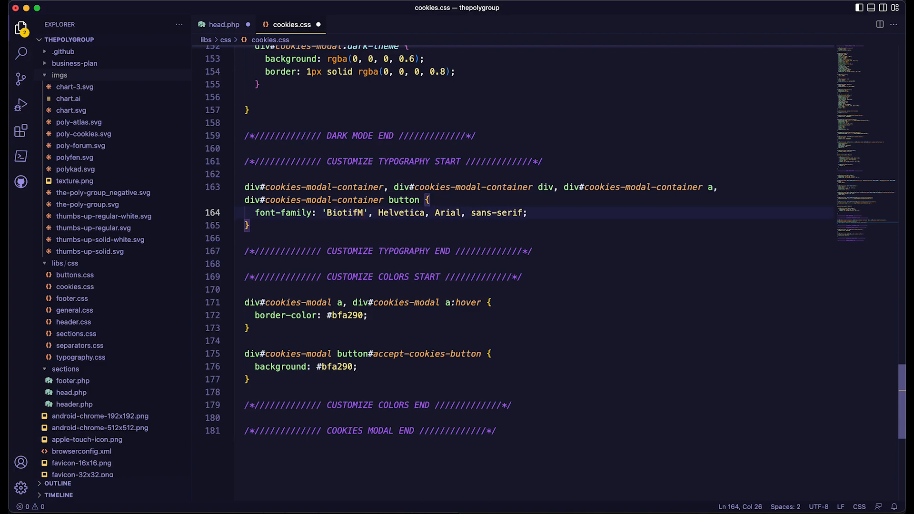
{"action": "key", "text": "BackSpace"}
{"action": "type", "text": "m"}
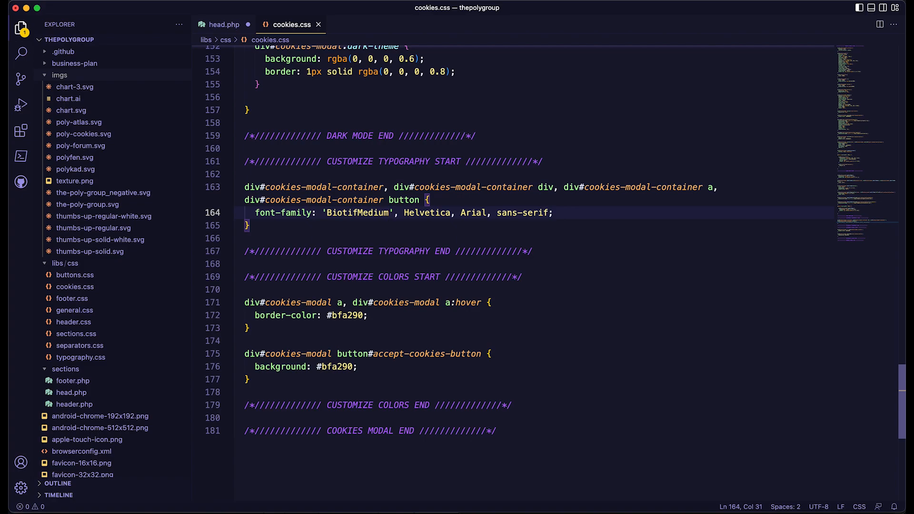
Set the modal link border color and the accept button background to #1d8df0, and save cookies.css and head.php.
{"action": "double_click", "coordinate": [344, 316]}
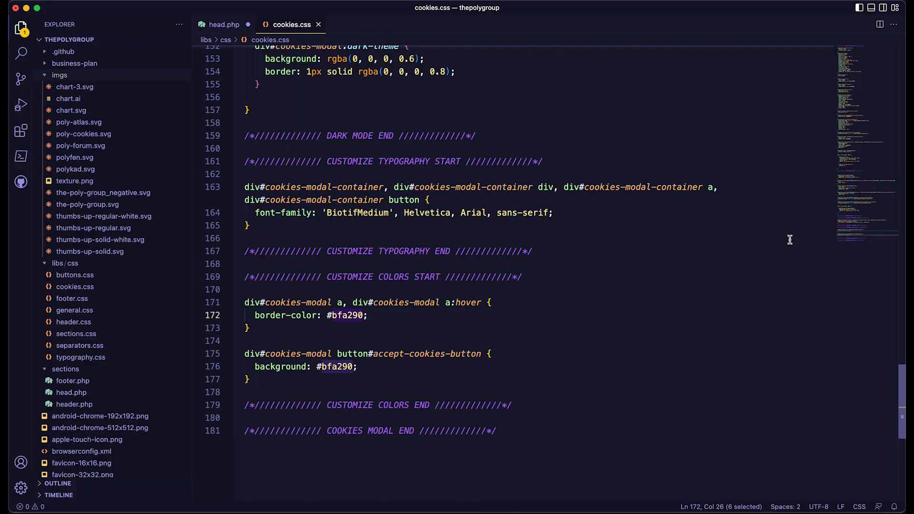
{"action": "type", "text": "1d8df0"}
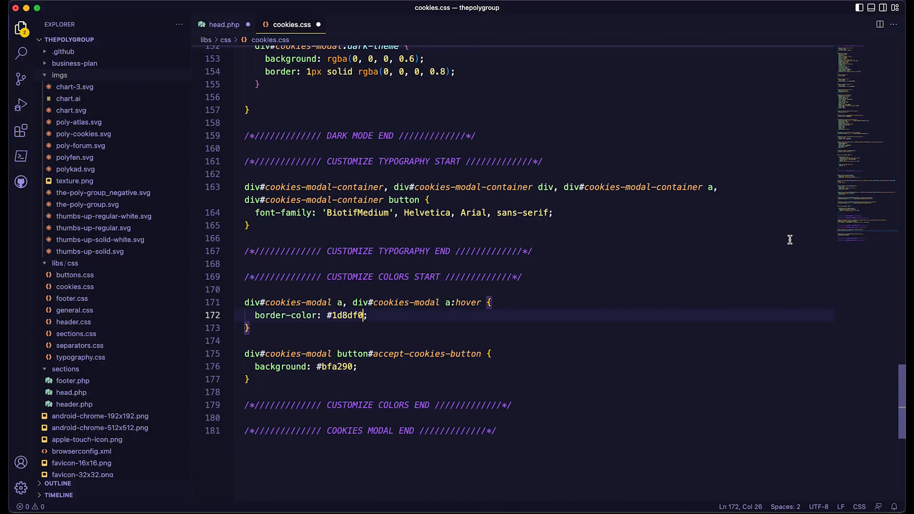
{"action": "double_click", "coordinate": [346, 368]}
{"action": "type", "text": "1d8df0"}
{"action": "key", "text": "super+s"}
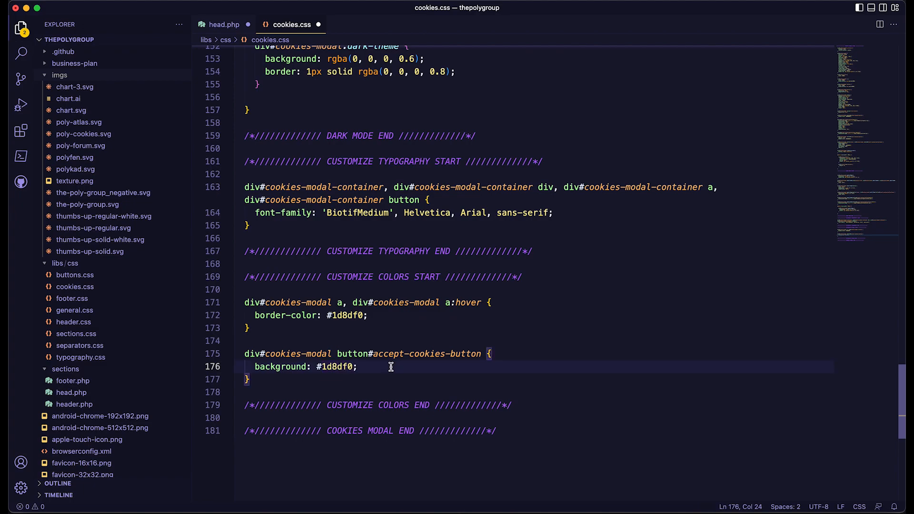
{"action": "key", "text": "ctrl+Tab"}
{"action": "key", "text": "super+s"}
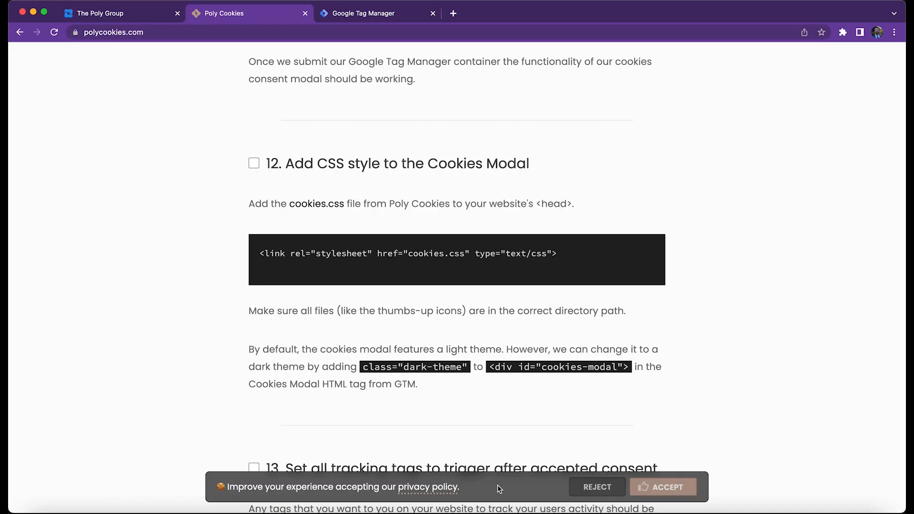
Inspect the cookies modal on polycookies.com and clear its dark-theme class to preview the light theme.
{"action": "right_click", "coordinate": [499, 489]}
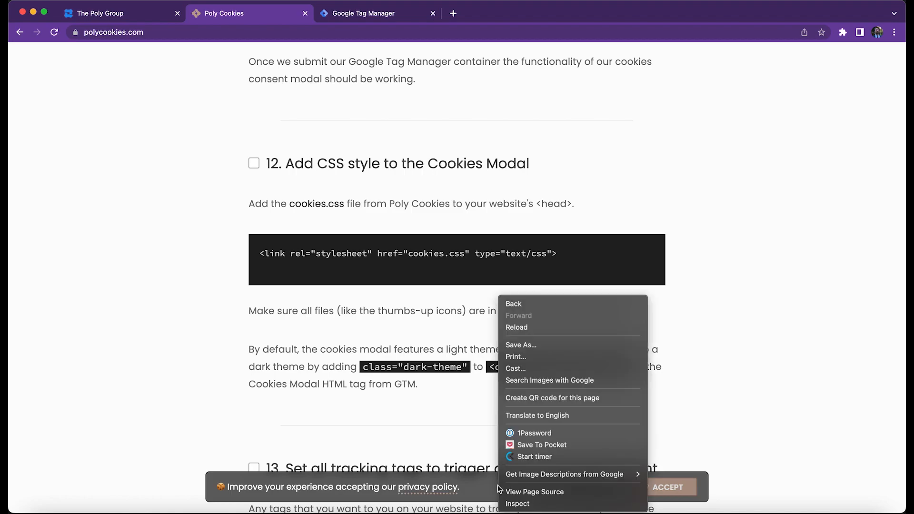
{"action": "left_click", "coordinate": [516, 504]}
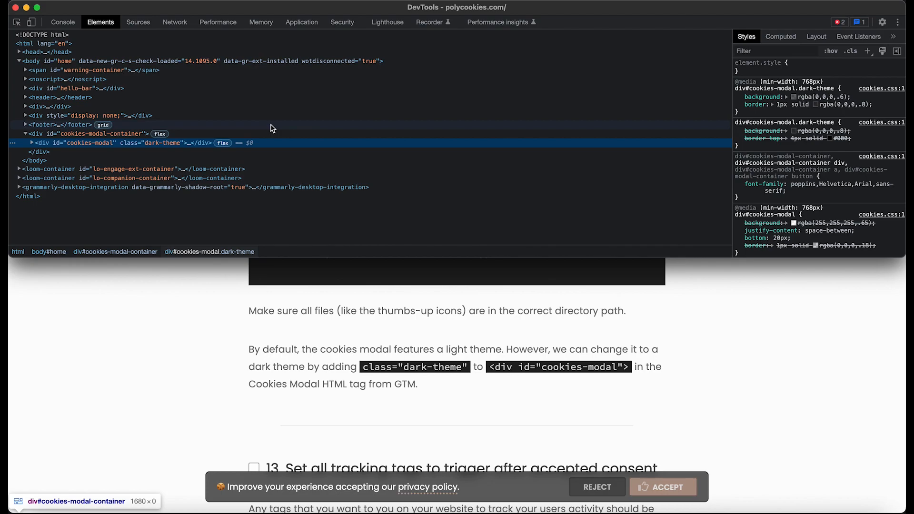
{"action": "double_click", "coordinate": [155, 145]}
{"action": "key", "text": "BackSpace"}
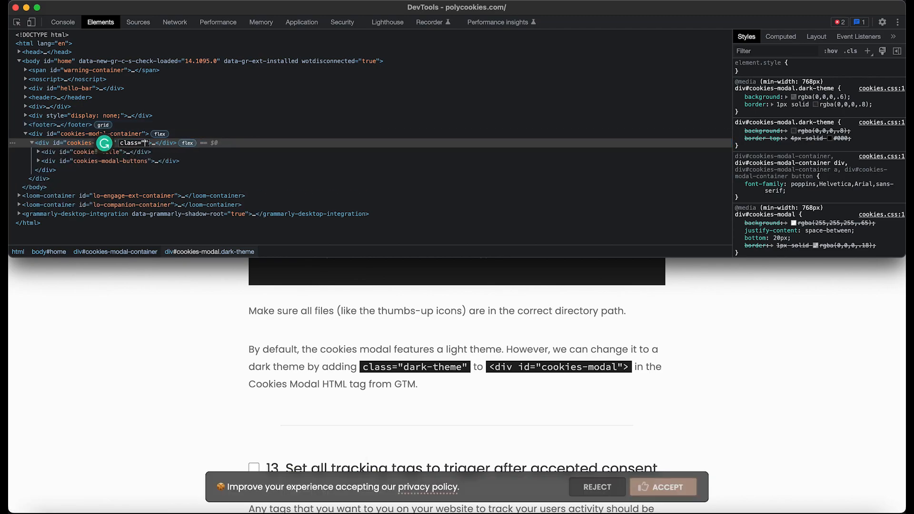
{"action": "key", "text": "Return"}
{"action": "left_click", "coordinate": [135, 336]}
{"action": "scroll", "coordinate": [135, 335], "scroll_direction": "up", "scroll_amount": 2}
{"action": "scroll", "coordinate": [135, 336], "scroll_direction": "up", "scroll_amount": 5}
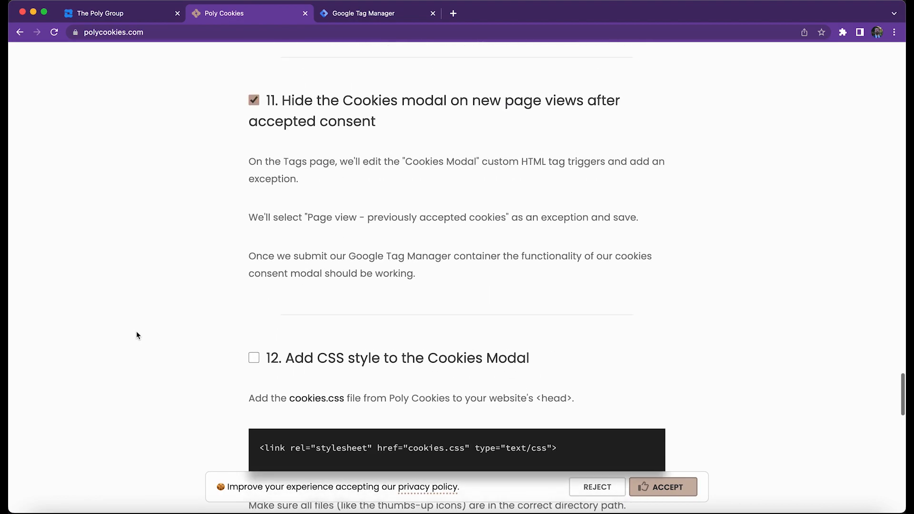
{"action": "scroll", "coordinate": [136, 335], "scroll_direction": "down", "scroll_amount": 4}
{"action": "scroll", "coordinate": [137, 336], "scroll_direction": "down", "scroll_amount": 4}
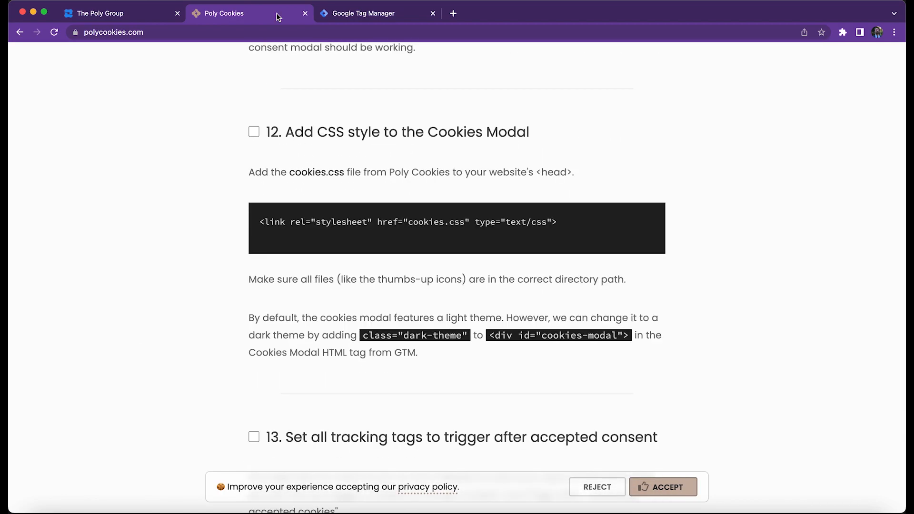
Add class="dark-theme" to the cookies-modal div in Google Tag Manager's Cookies Modal tag and save the tag.
{"action": "left_click", "coordinate": [364, 15]}
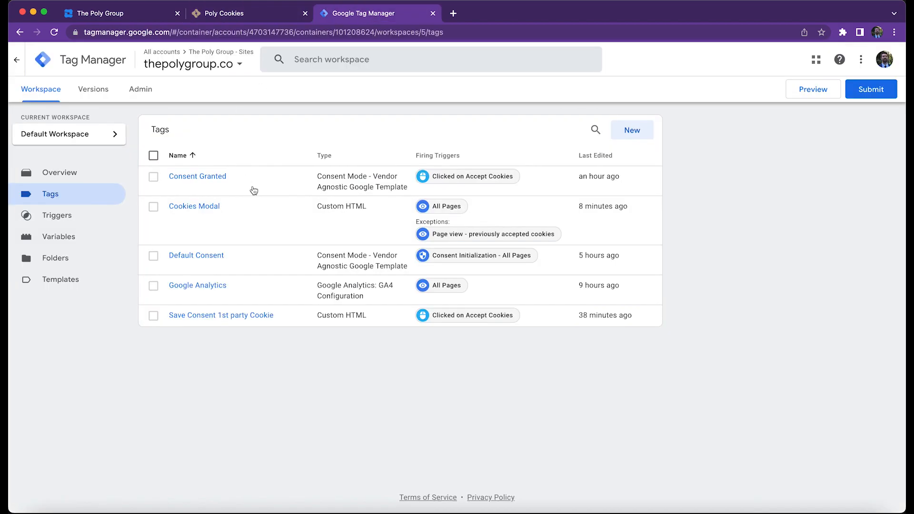
{"action": "left_click", "coordinate": [212, 212]}
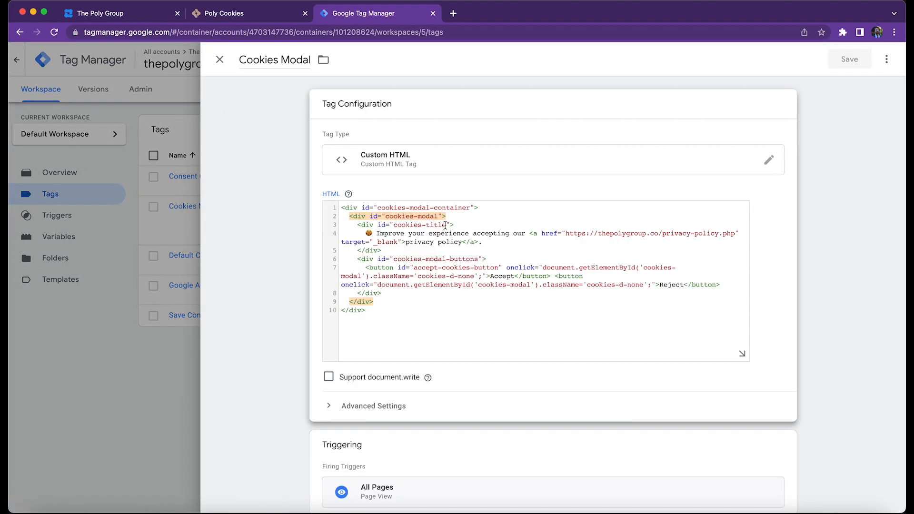
{"action": "left_click", "coordinate": [445, 216]}
{"action": "type", "text": "class="}
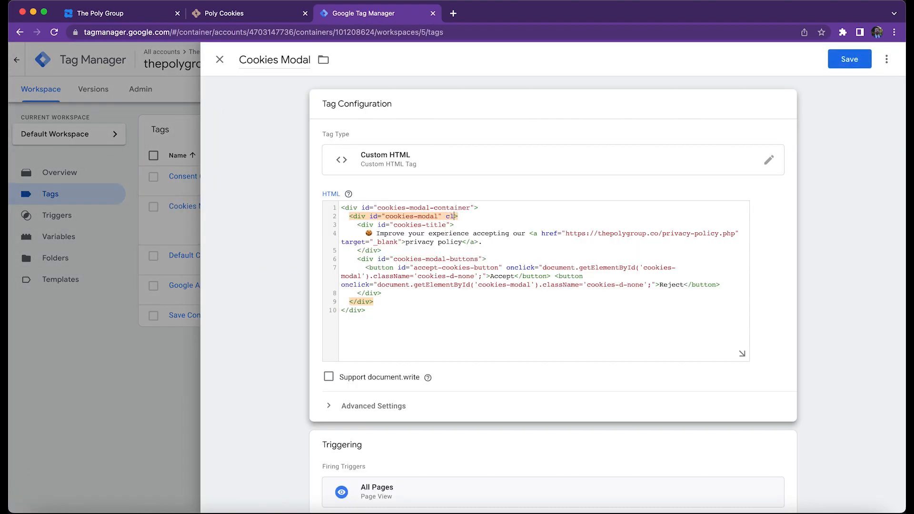
{"action": "type", "text": "\"dark-theme"}
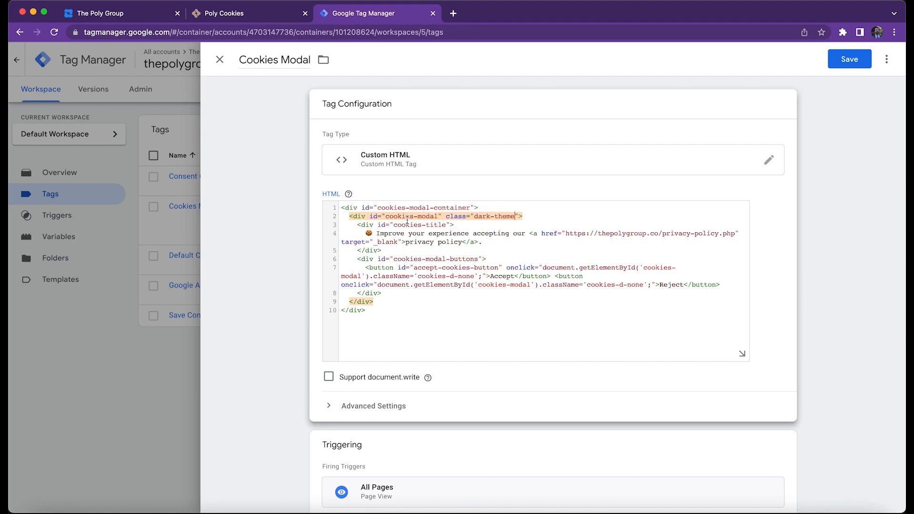
{"action": "left_click_drag", "start_coordinate": [442, 217], "coordinate": [372, 217]}
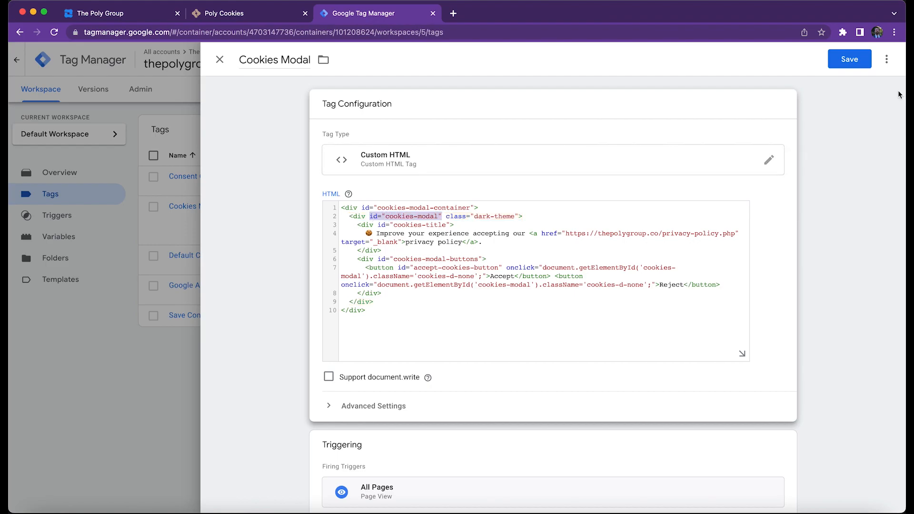
{"action": "left_click", "coordinate": [850, 59]}
Submit the workspace changes and publish them to the Live environment without a version name or description.
{"action": "left_click", "coordinate": [879, 92]}
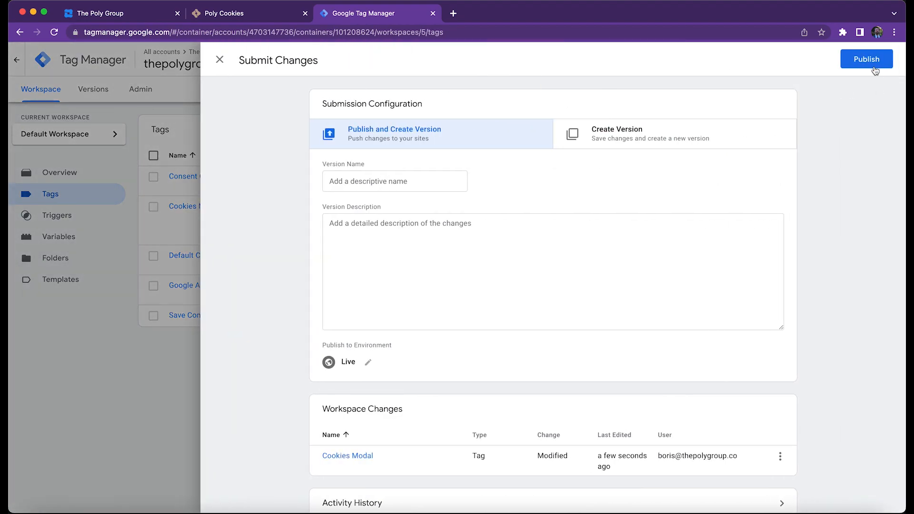
{"action": "left_click", "coordinate": [875, 66]}
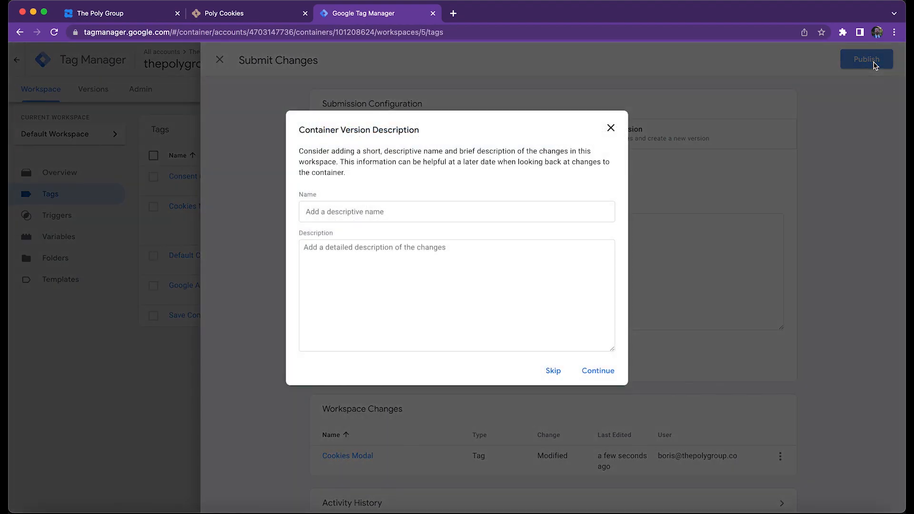
{"action": "left_click", "coordinate": [611, 372]}
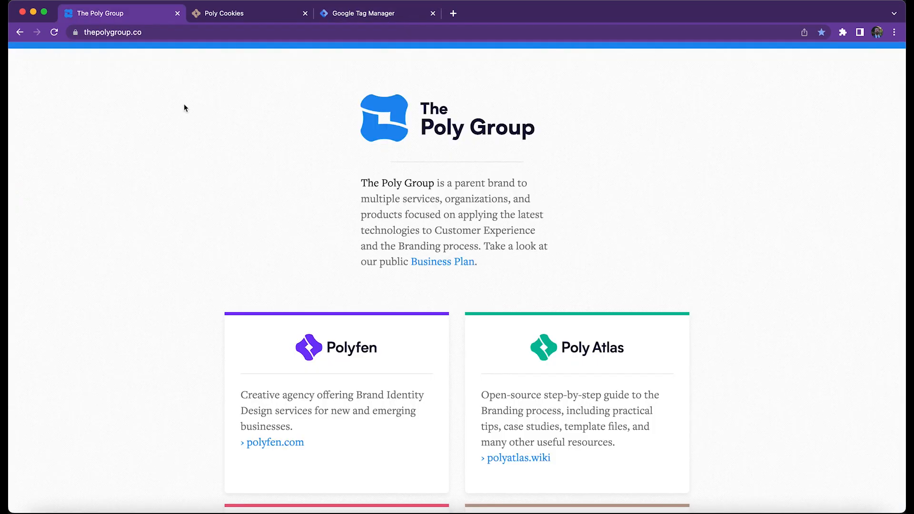
Open DevTools on thepolygroup.co and reload the page with an empty cache and hard reload.
{"action": "right_click", "coordinate": [150, 93]}
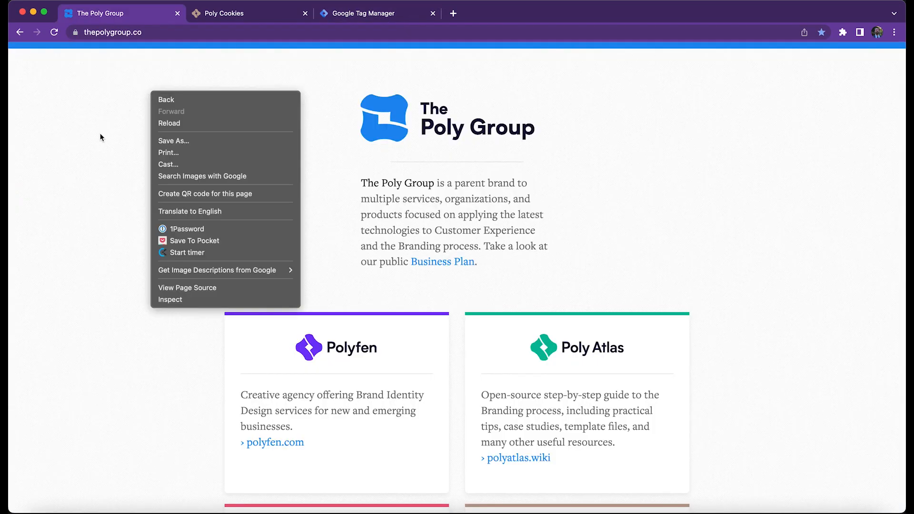
{"action": "left_click", "coordinate": [187, 299]}
{"action": "key", "text": "ctrl+alt+Down"}
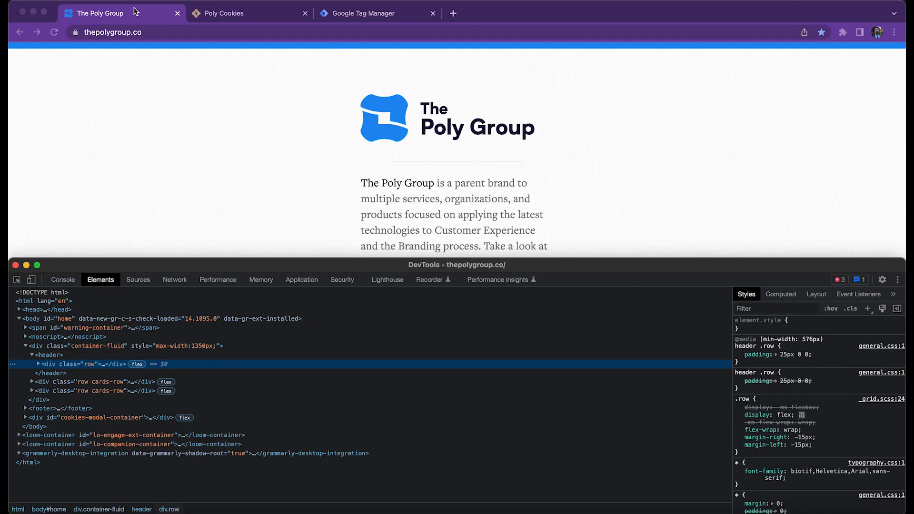
{"action": "right_click", "coordinate": [54, 32]}
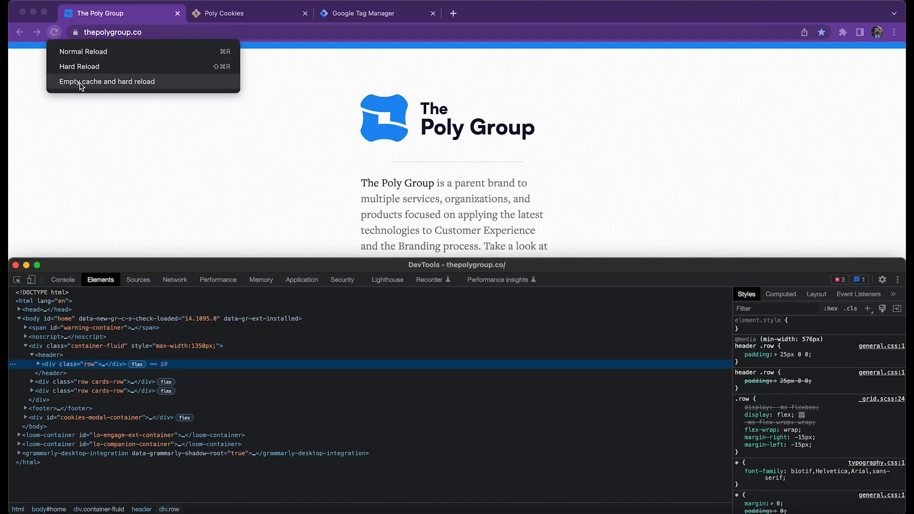
{"action": "left_click", "coordinate": [94, 82]}
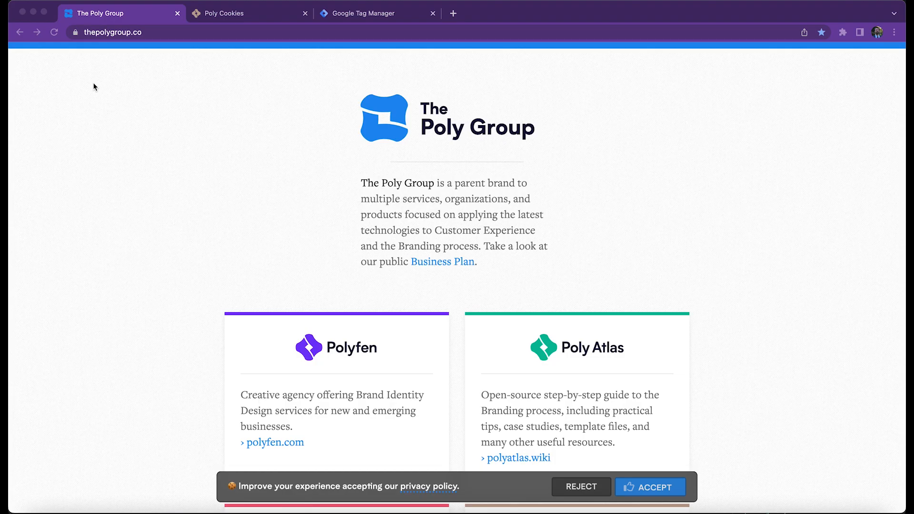
Check the styled cookies modal on thepolygroup.co at full width and in a browser window narrowed to mobile width.
{"action": "left_click", "coordinate": [502, 481]}
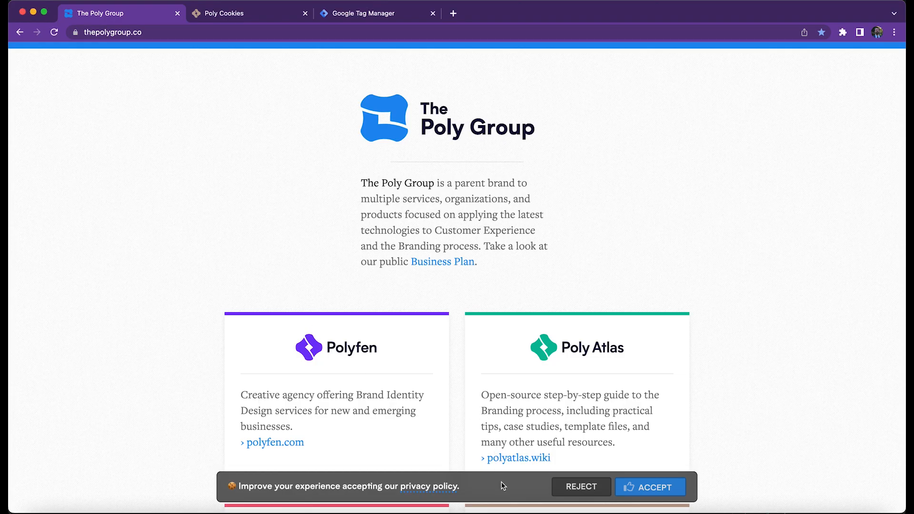
{"action": "scroll", "coordinate": [725, 382], "scroll_direction": "down", "scroll_amount": 3}
{"action": "scroll", "coordinate": [725, 382], "scroll_direction": "up", "scroll_amount": 3}
{"action": "left_click_drag", "start_coordinate": [9, 250], "coordinate": [713, 275]}
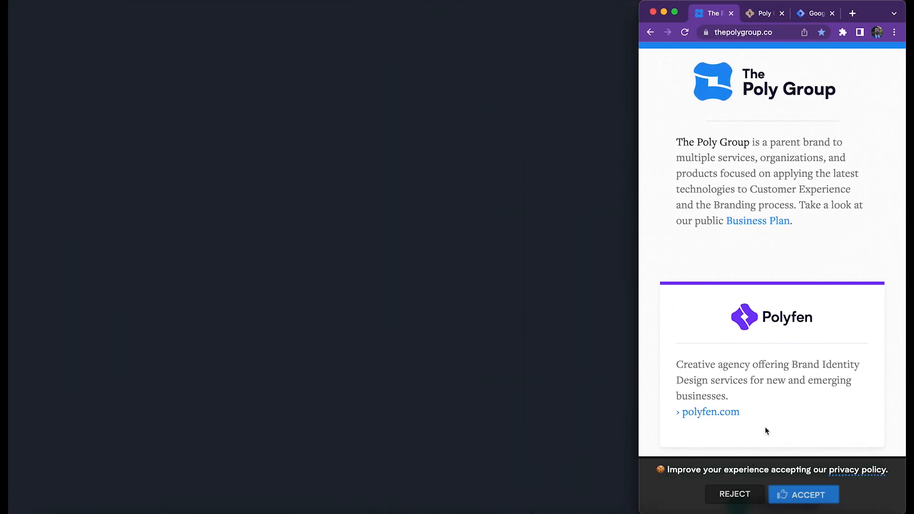
{"action": "scroll", "coordinate": [781, 351], "scroll_direction": "down", "scroll_amount": 5}
{"action": "scroll", "coordinate": [782, 351], "scroll_direction": "down", "scroll_amount": 9}
{"action": "scroll", "coordinate": [752, 346], "scroll_direction": "up", "scroll_amount": 14}
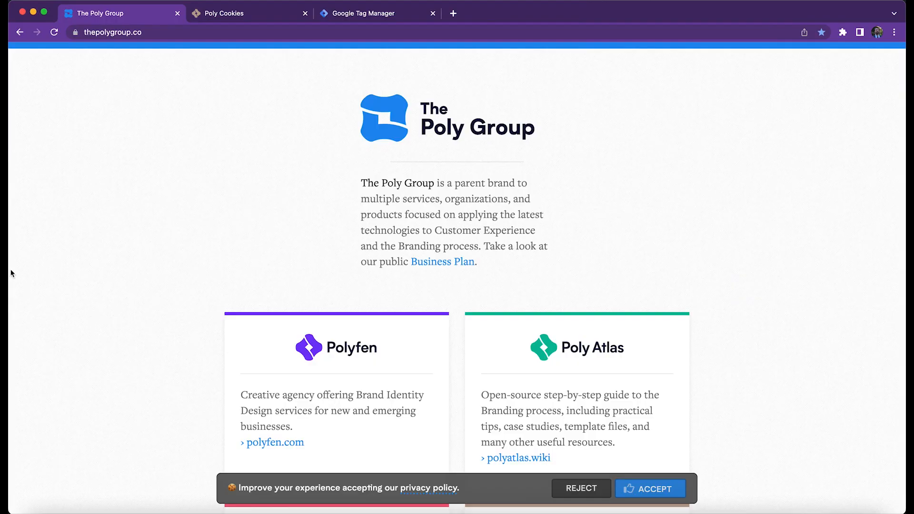
Mark step 12, Add CSS style to the Cookies Modal, as done in the Poly Cookies guide.
{"action": "left_click", "coordinate": [227, 15]}
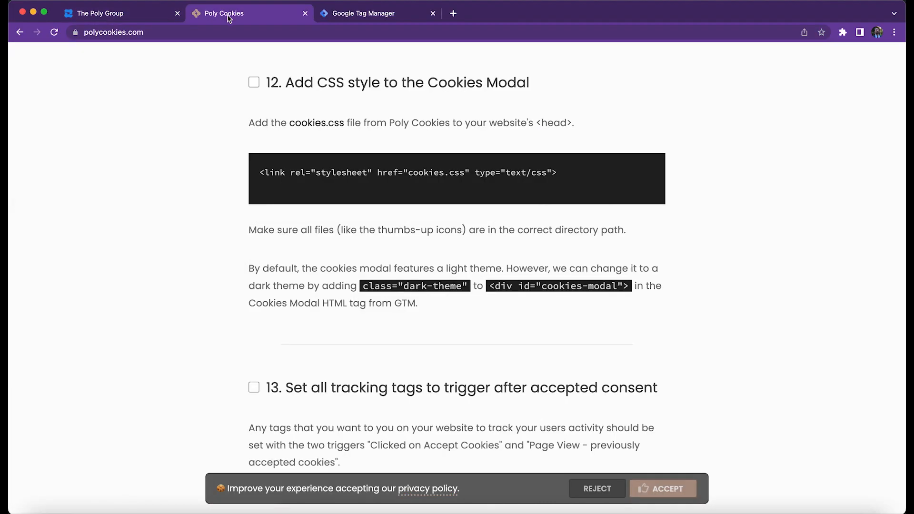
{"action": "left_click", "coordinate": [255, 84]}
{"action": "scroll", "coordinate": [775, 272], "scroll_direction": "down", "scroll_amount": 6}
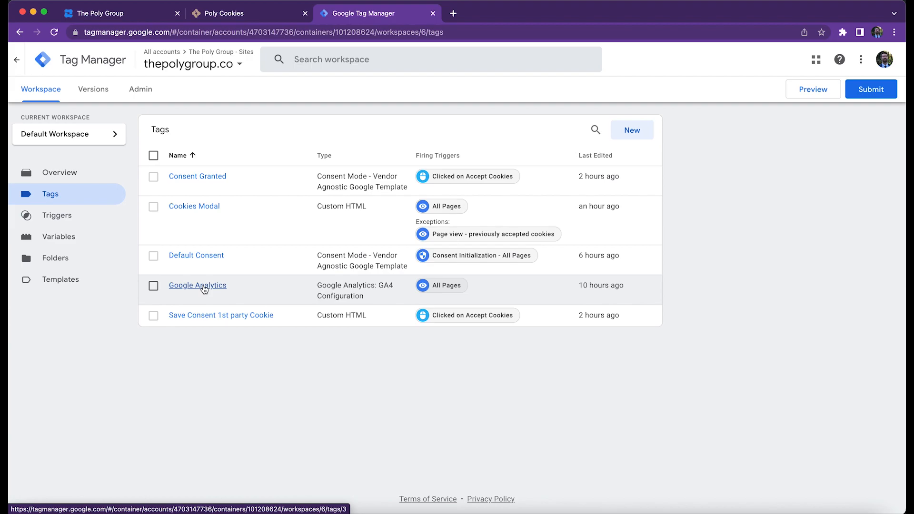
Replace the Google Analytics tag's All Pages trigger with Clicked on Accept Cookies and Page view - previously accepted cookies, and save the tag.
{"action": "left_click", "coordinate": [205, 288]}
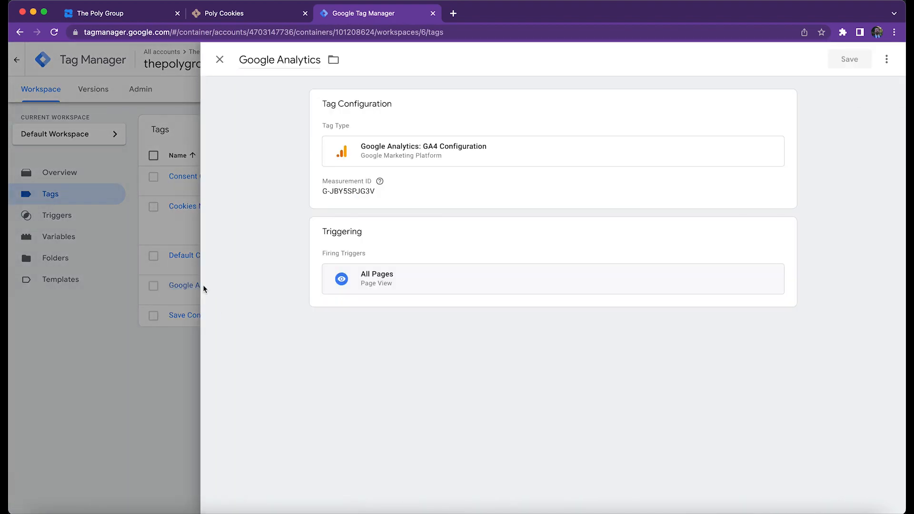
{"action": "left_click", "coordinate": [479, 253]}
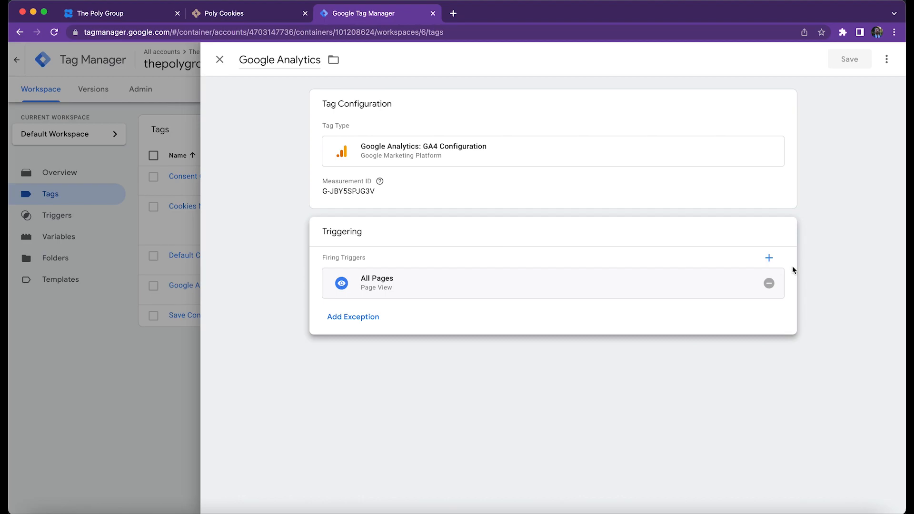
{"action": "left_click", "coordinate": [769, 283]}
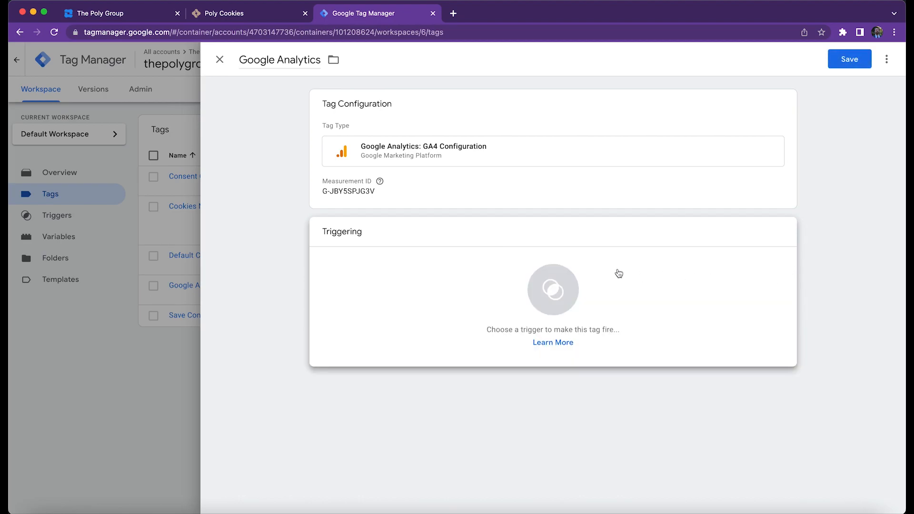
{"action": "left_click", "coordinate": [619, 273]}
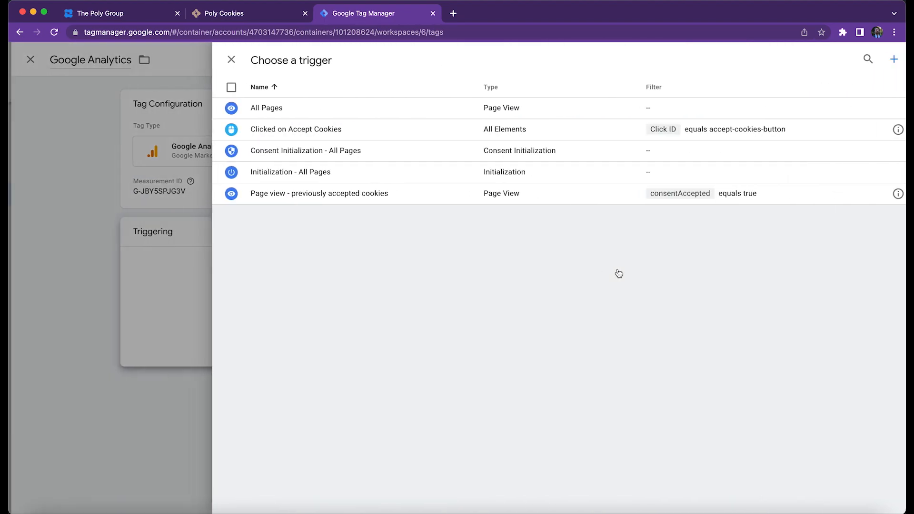
{"action": "left_click", "coordinate": [341, 130]}
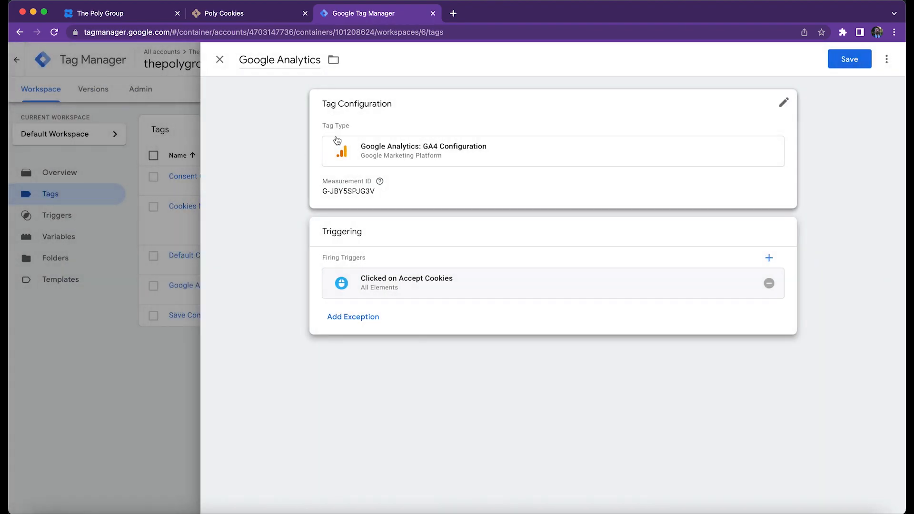
{"action": "left_click", "coordinate": [771, 258]}
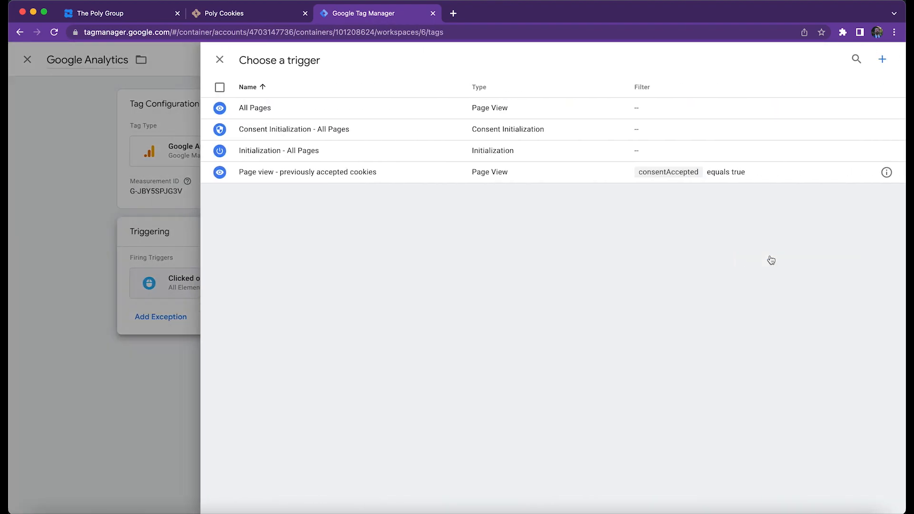
{"action": "left_click", "coordinate": [311, 178]}
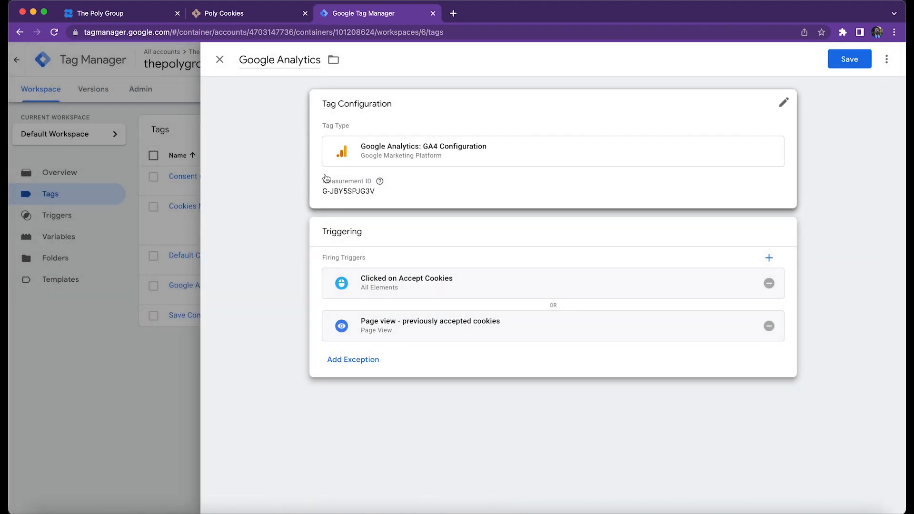
{"action": "left_click", "coordinate": [845, 61]}
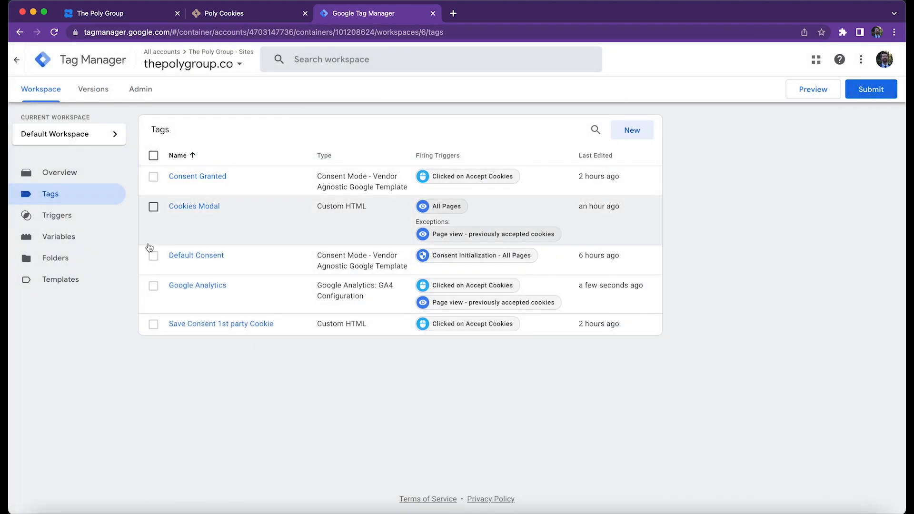
Submit the modified Google Analytics tag and publish it to the Live environment without a version name or description.
{"action": "left_click", "coordinate": [881, 95]}
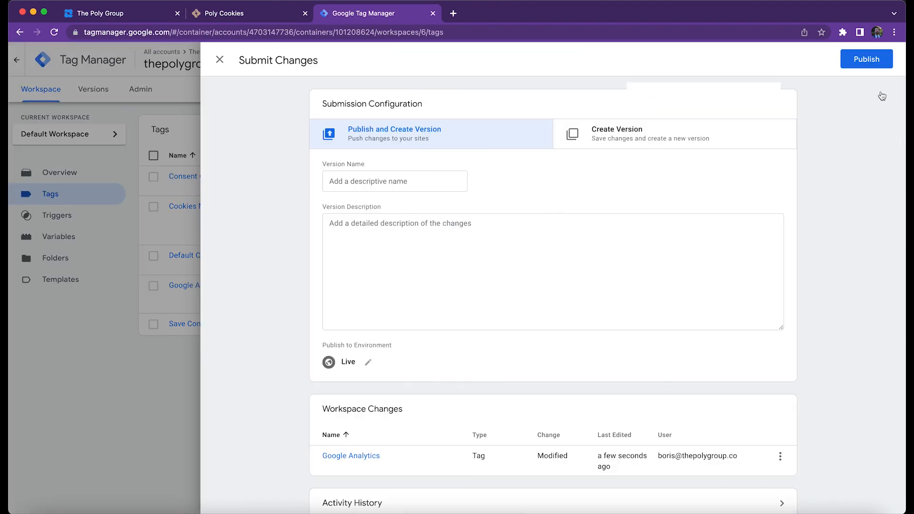
{"action": "left_click", "coordinate": [879, 65]}
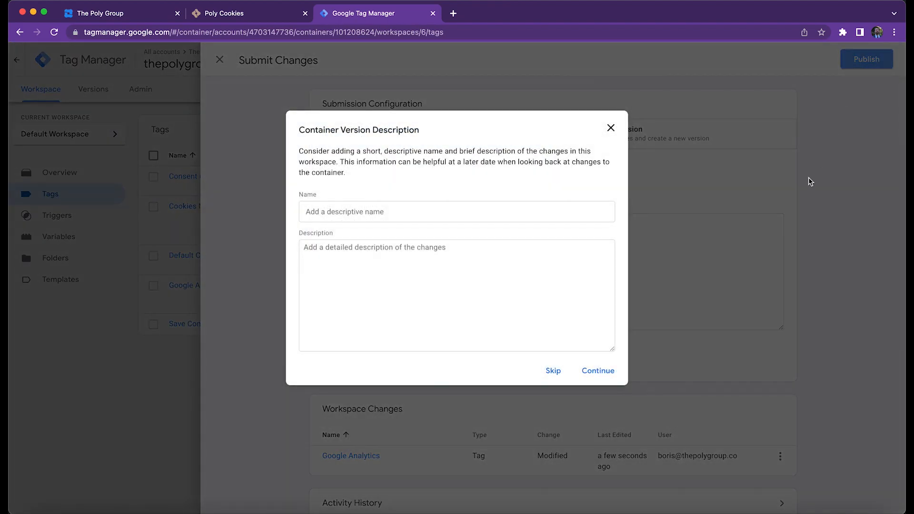
{"action": "left_click", "coordinate": [599, 371]}
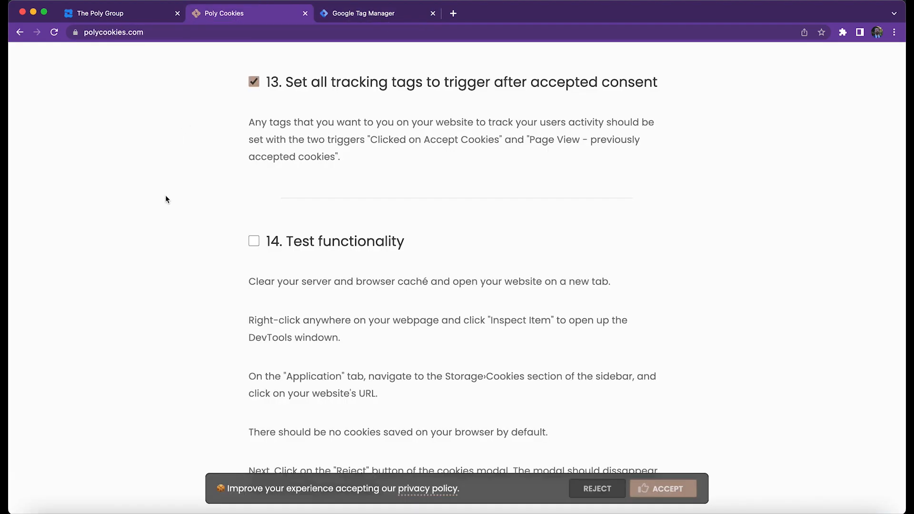
Review step 14, Test functionality, in the Poly Cookies guide and inspect the cookies stored for thepolygroup.co in DevTools.
{"action": "scroll", "coordinate": [166, 198], "scroll_direction": "down", "scroll_amount": 4}
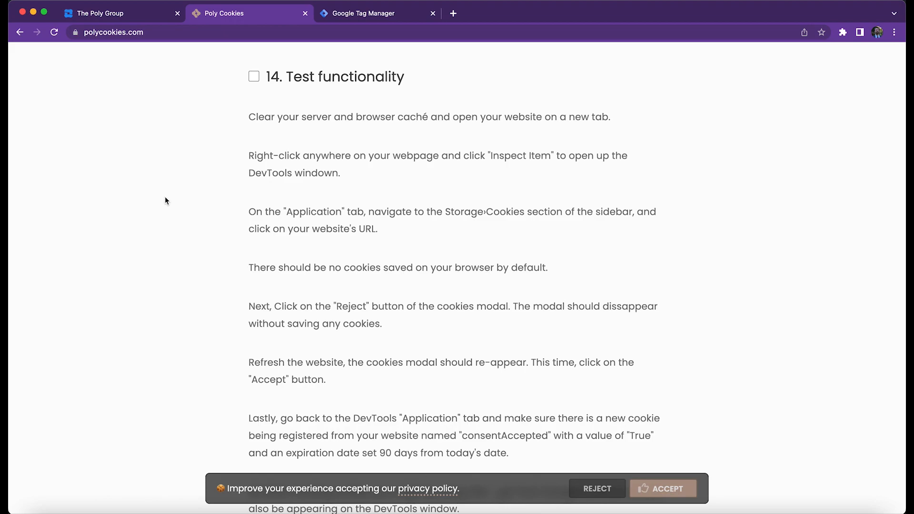
{"action": "key", "text": "ctrl+shift+Tab"}
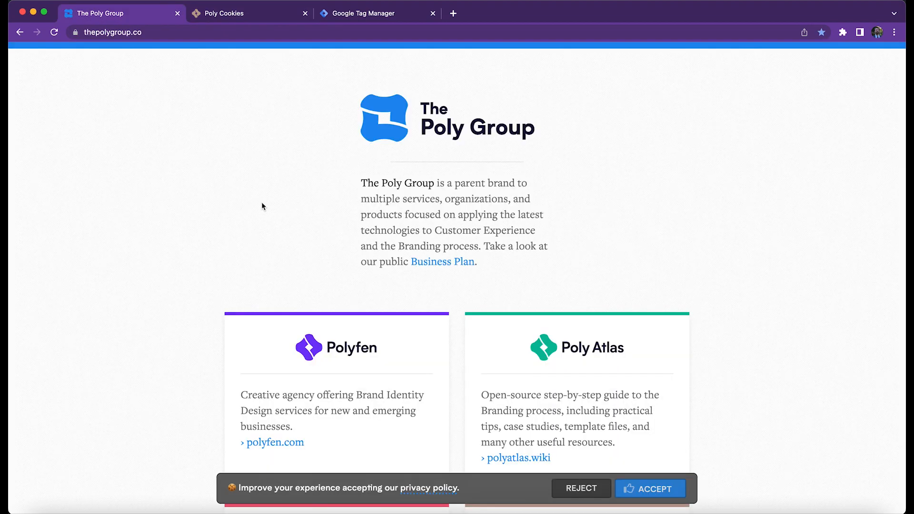
{"action": "right_click", "coordinate": [210, 140]}
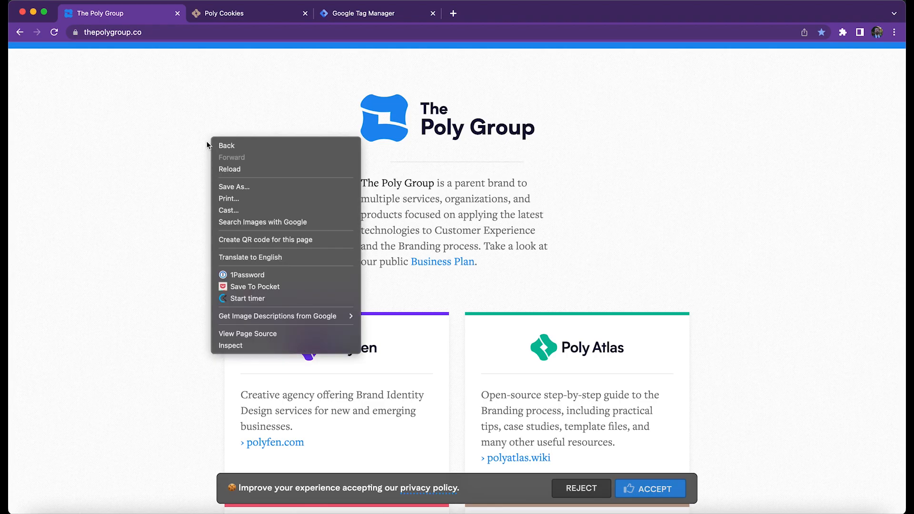
{"action": "left_click", "coordinate": [234, 345]}
{"action": "left_click", "coordinate": [289, 284]}
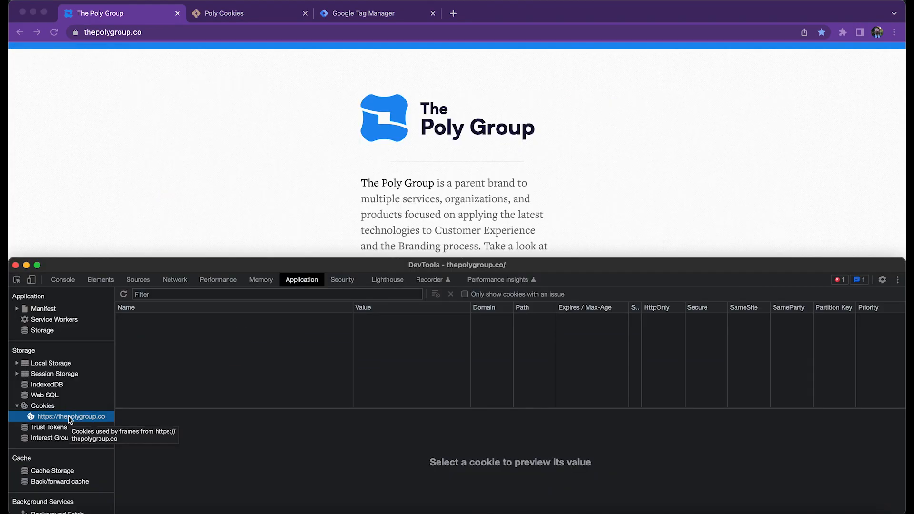
{"action": "left_click", "coordinate": [199, 377]}
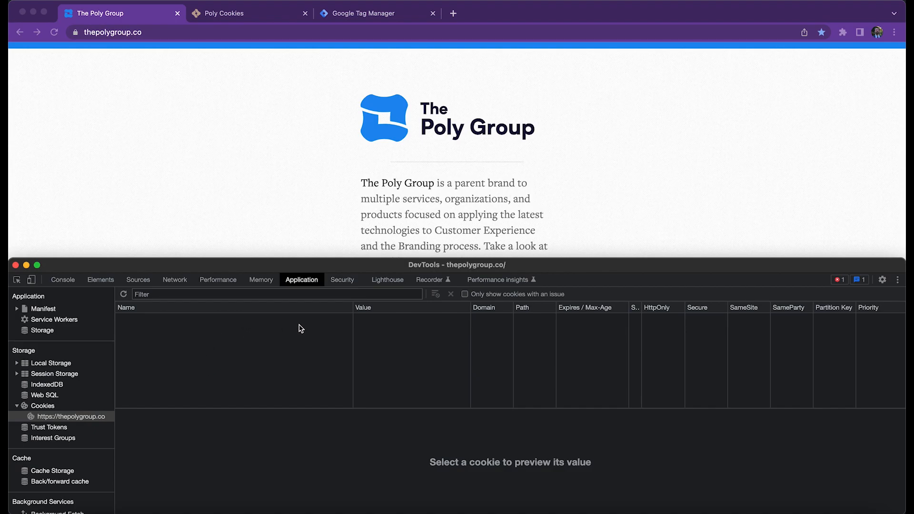
Reload thepolygroup.co with an empty cache and hard reload.
{"action": "left_click", "coordinate": [62, 96]}
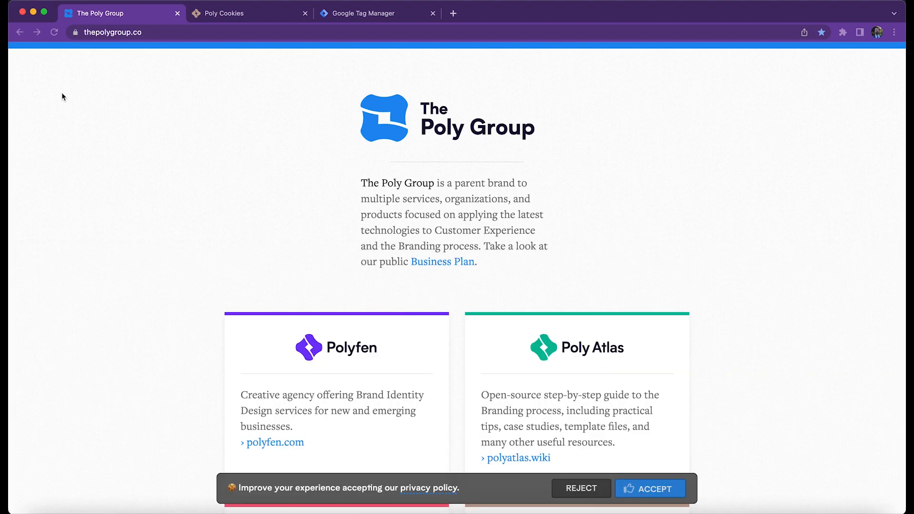
{"action": "right_click", "coordinate": [55, 32]}
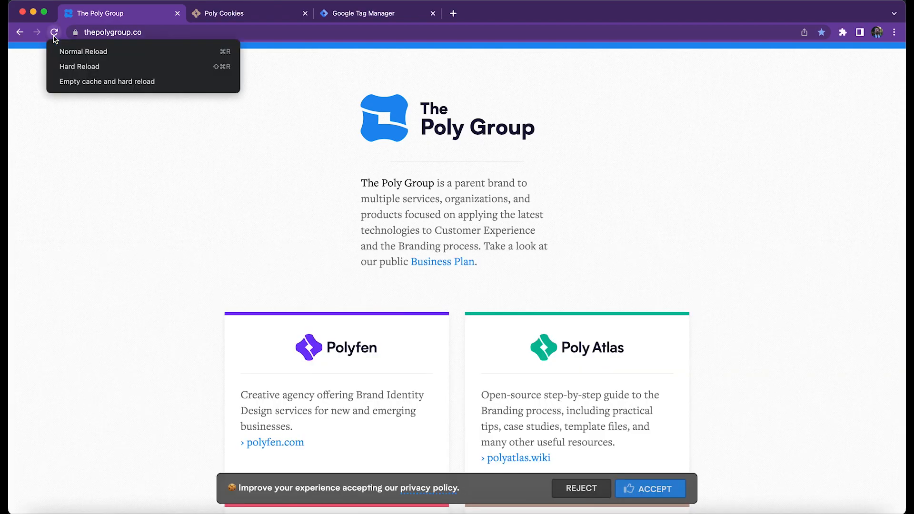
{"action": "left_click", "coordinate": [71, 82]}
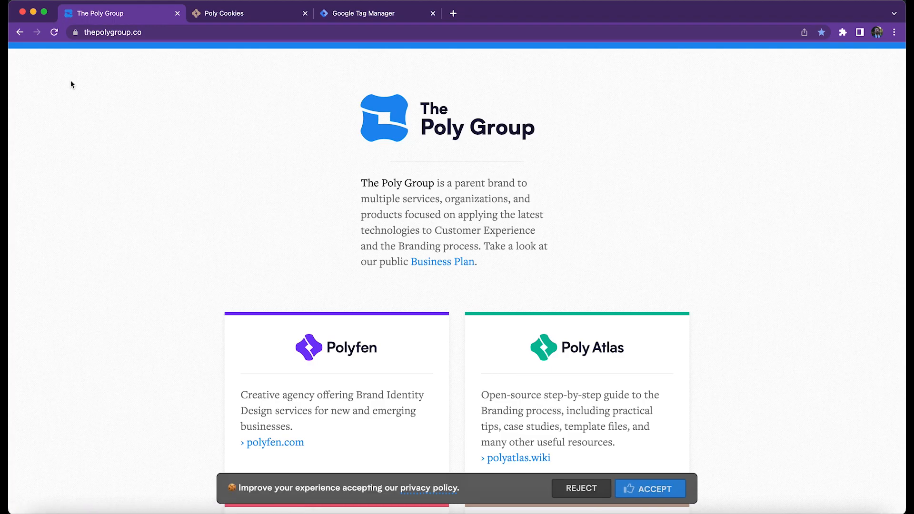
Reopen DevTools on thepolygroup.co and check its stored cookies before any consent choice.
{"action": "right_click", "coordinate": [187, 231]}
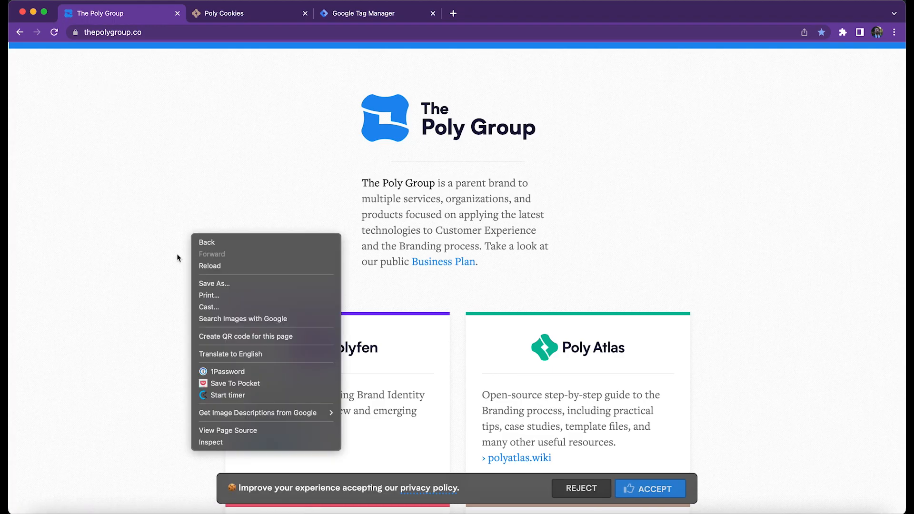
{"action": "left_click", "coordinate": [224, 442]}
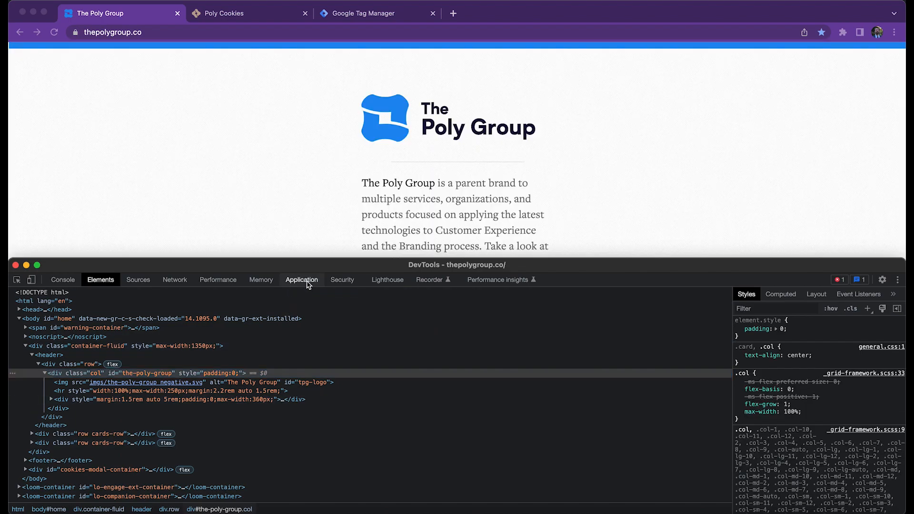
{"action": "left_click", "coordinate": [307, 282]}
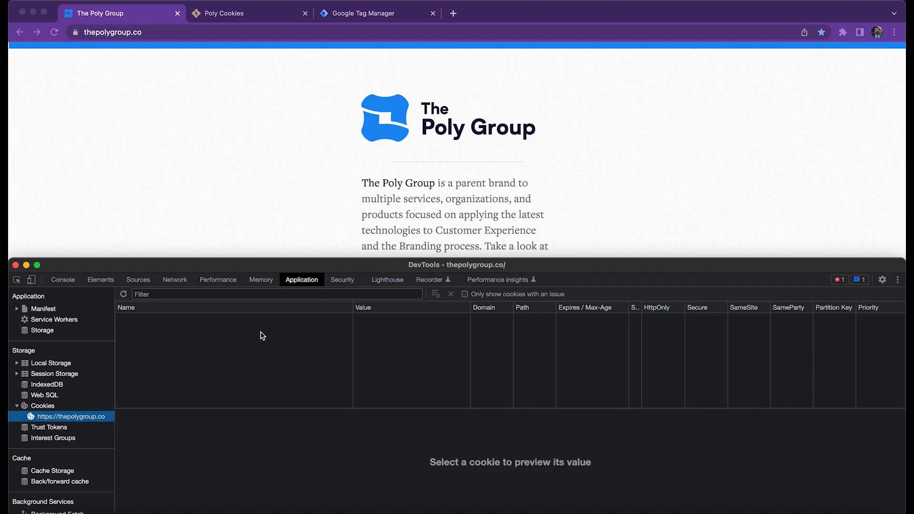
Reject the cookies in the consent modal, and reload the site with an empty cache and hard reload.
{"action": "left_click", "coordinate": [276, 208]}
{"action": "left_click", "coordinate": [573, 490]}
{"action": "key", "text": "super+grave"}
{"action": "right_click", "coordinate": [54, 34]}
{"action": "left_click", "coordinate": [85, 81]}
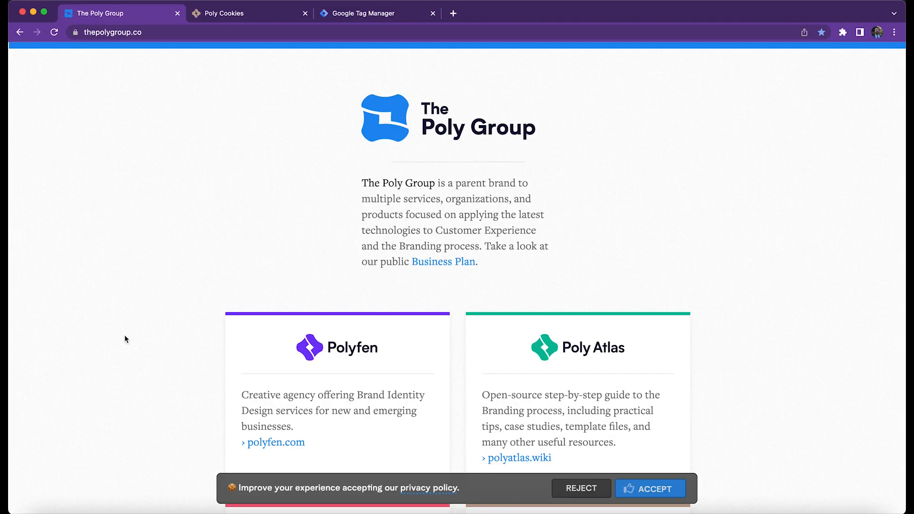
Accept the cookies in the consent modal and open the site's stored cookies in DevTools.
{"action": "left_click", "coordinate": [656, 490]}
{"action": "right_click", "coordinate": [249, 224]}
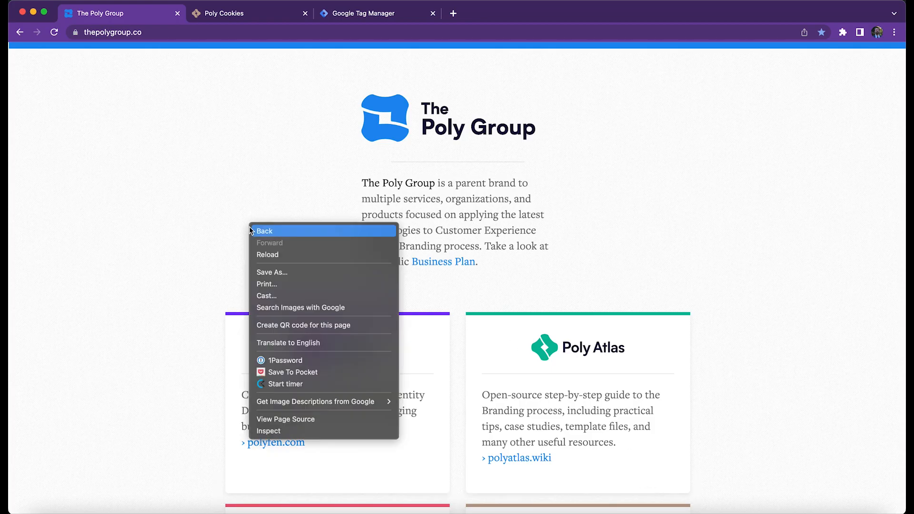
{"action": "left_click", "coordinate": [286, 431]}
{"action": "left_click", "coordinate": [301, 280]}
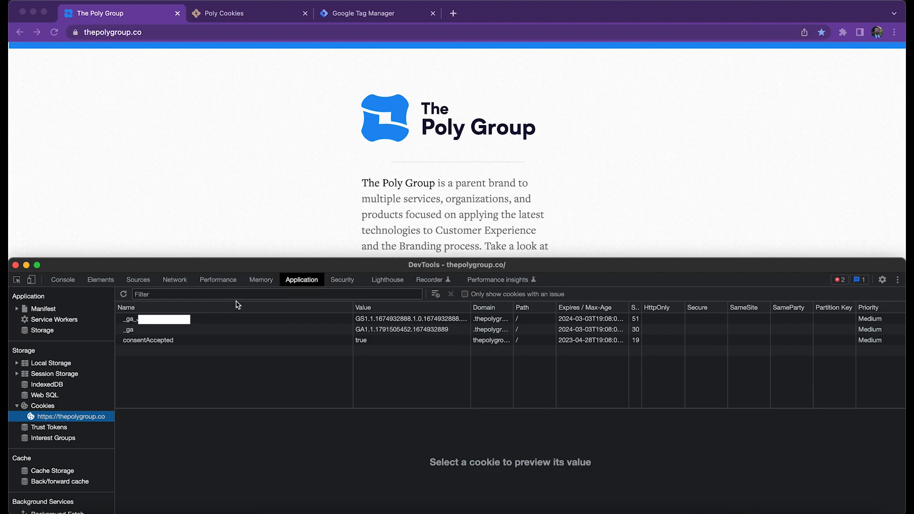
Examine the consentAccepted cookie and the two Google Analytics _ga cookies, and close DevTools.
{"action": "left_click", "coordinate": [148, 340]}
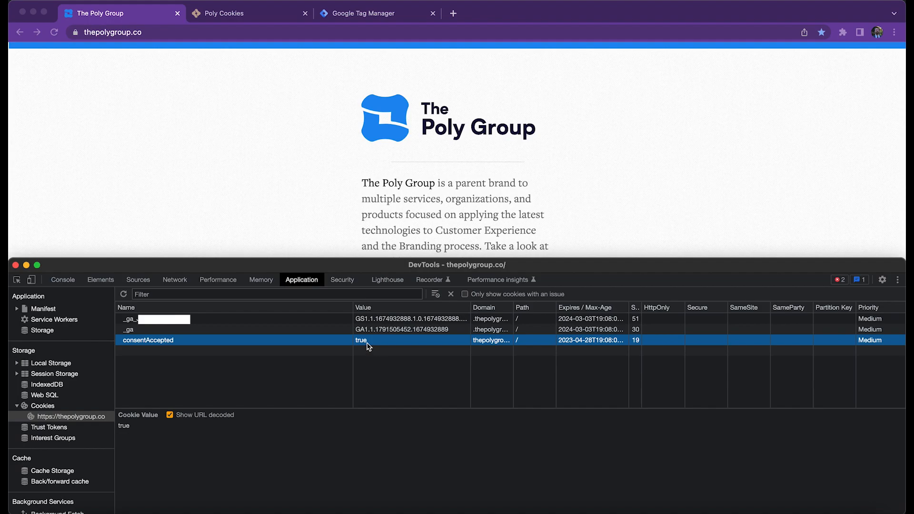
{"action": "left_click", "coordinate": [217, 330]}
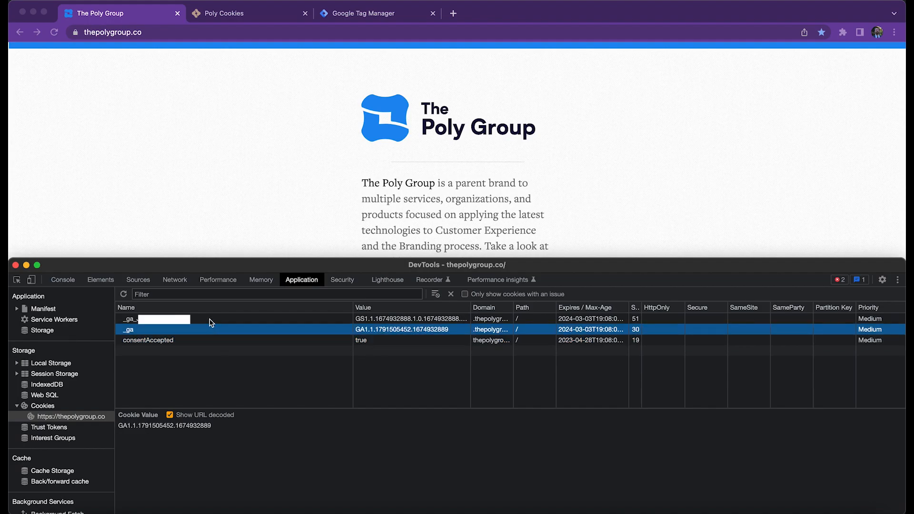
{"action": "left_click", "coordinate": [212, 321]}
{"action": "left_click", "coordinate": [210, 332]}
{"action": "left_click", "coordinate": [212, 325]}
{"action": "key", "text": "super+alt+i"}
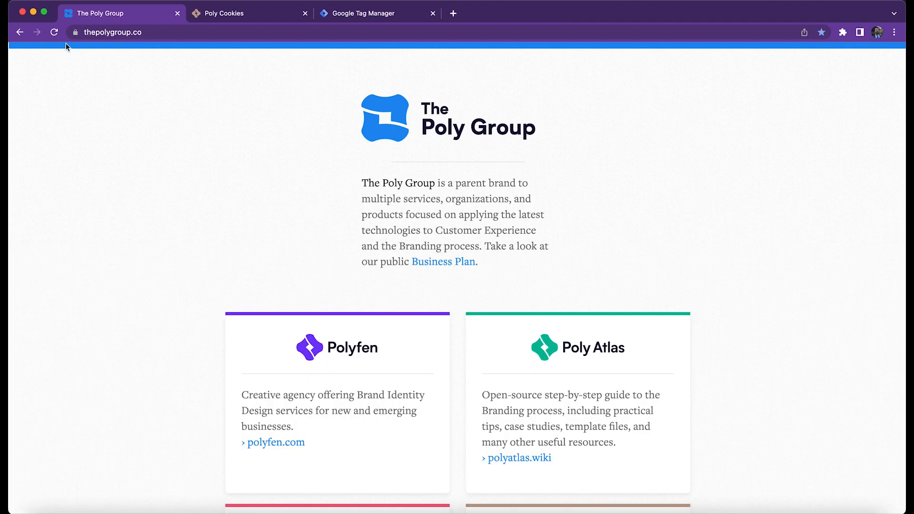
Reload thepolygroup.co and check in DevTools whether the consentAccepted and _ga cookies persist, including the consent cookie's expiration date.
{"action": "left_click", "coordinate": [55, 32]}
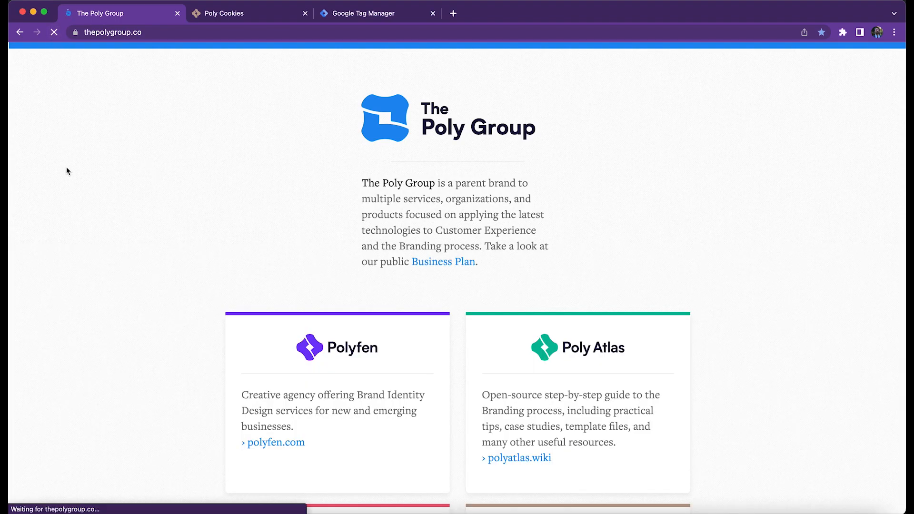
{"action": "right_click", "coordinate": [135, 140]}
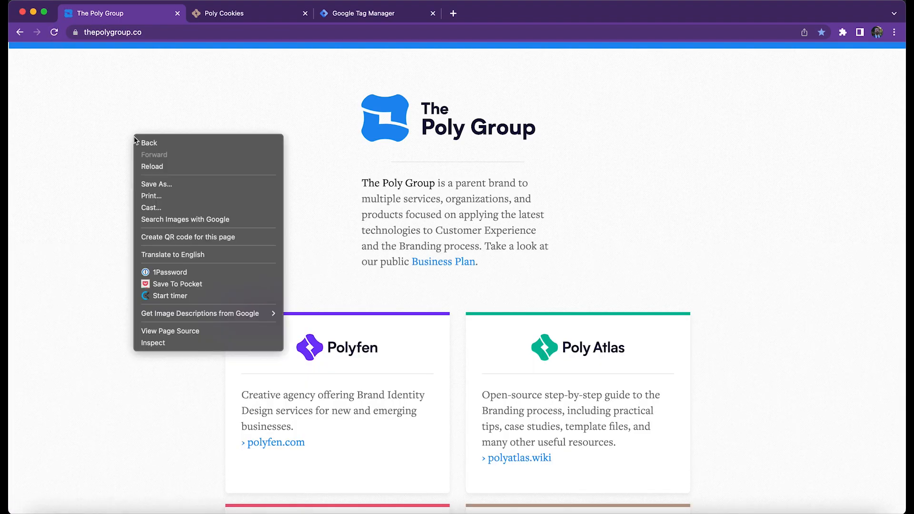
{"action": "left_click", "coordinate": [173, 345]}
{"action": "left_click", "coordinate": [220, 281]}
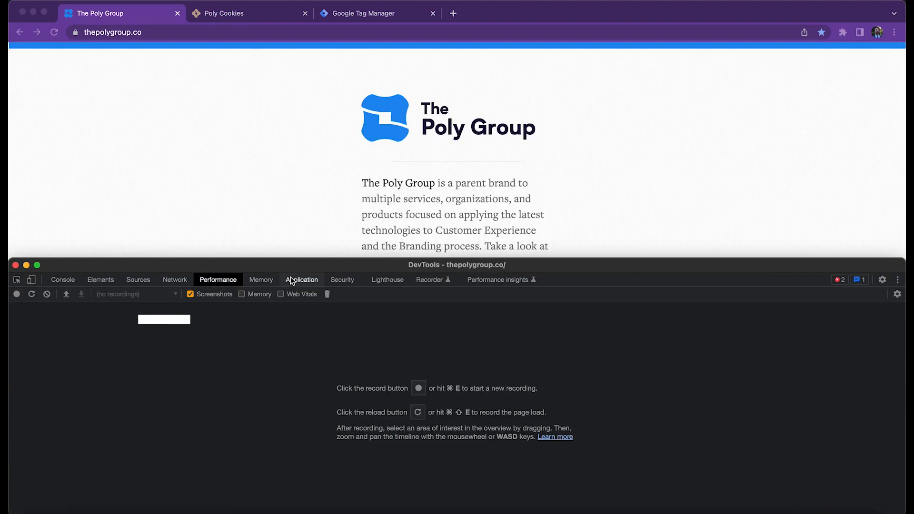
{"action": "left_click", "coordinate": [301, 280]}
{"action": "left_click", "coordinate": [154, 322]}
{"action": "left_click", "coordinate": [153, 331]}
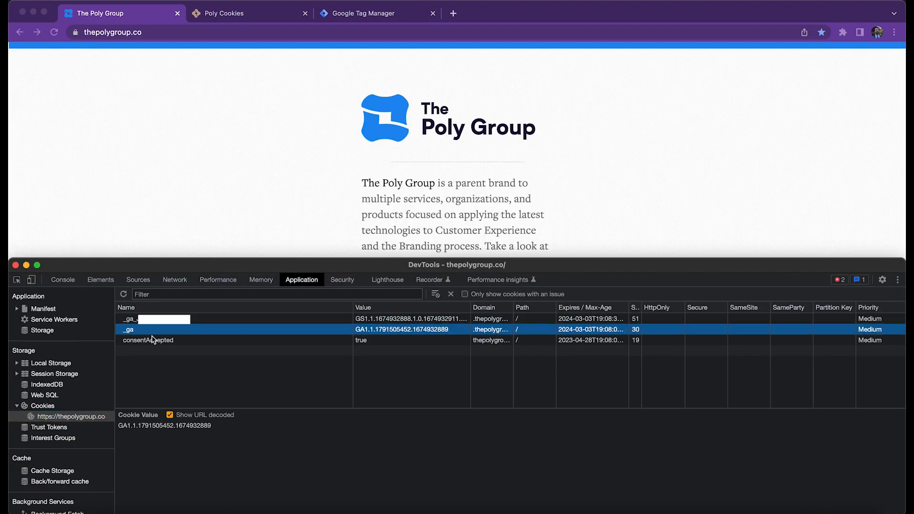
{"action": "left_click", "coordinate": [153, 340]}
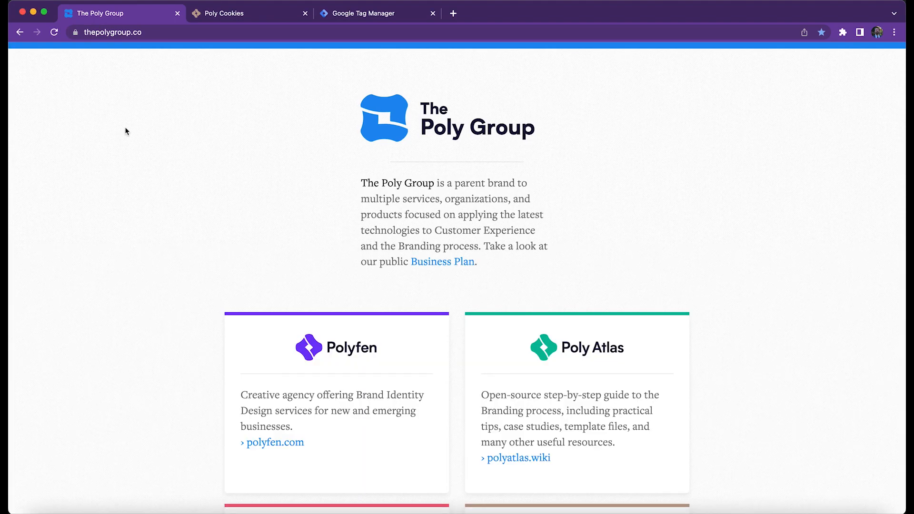
Mark step 14, Test functionality, as done in the Poly Cookies guide and view its remaining instructions.
{"action": "left_click", "coordinate": [229, 14]}
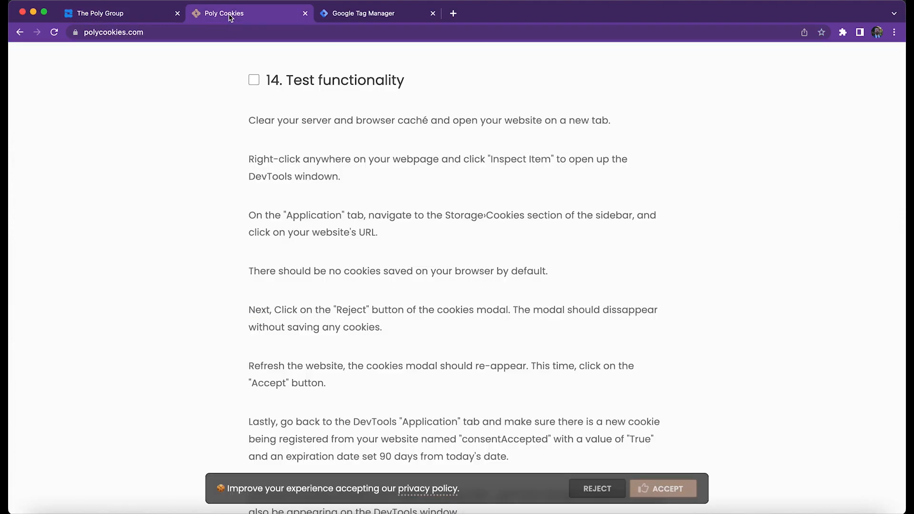
{"action": "left_click", "coordinate": [255, 80]}
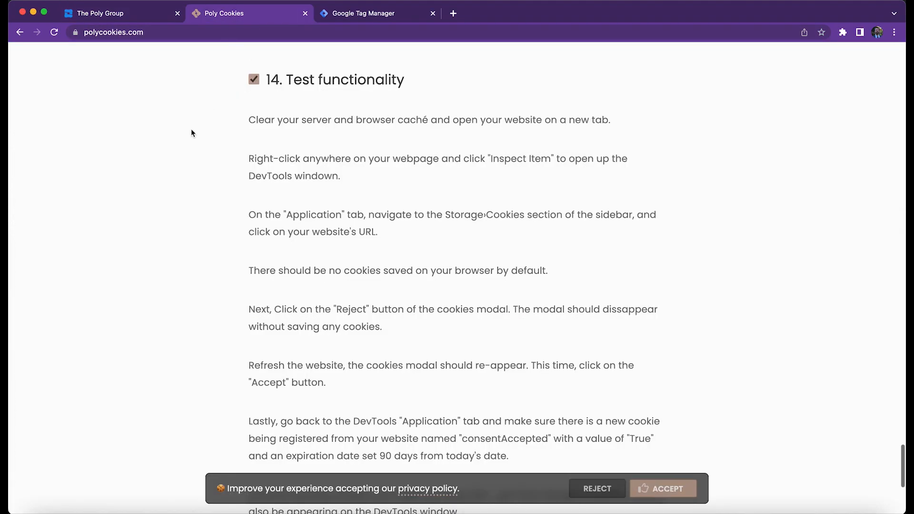
{"action": "scroll", "coordinate": [193, 128], "scroll_direction": "down", "scroll_amount": 6}
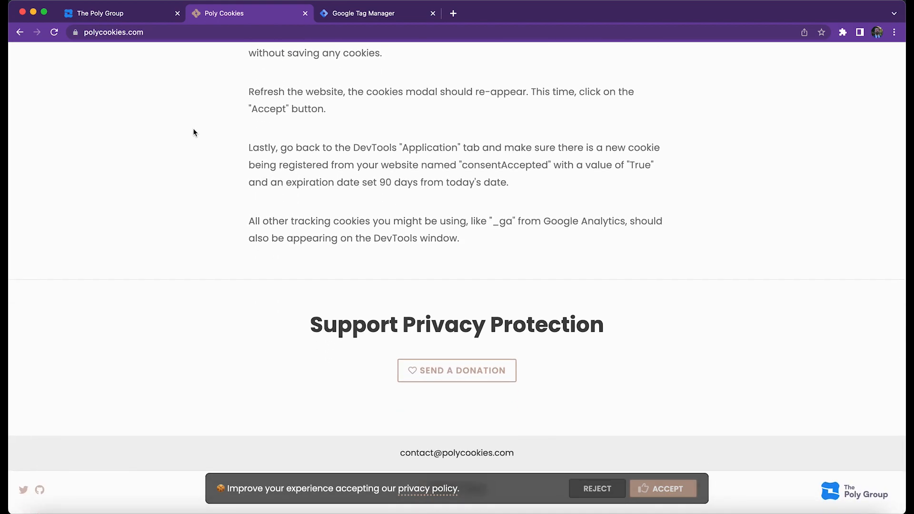